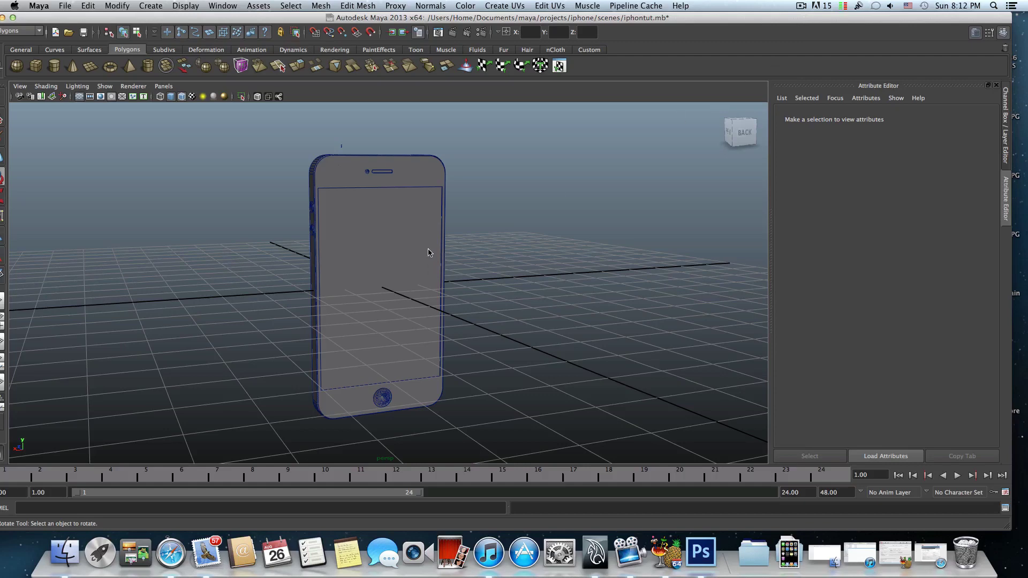
- Examine the phone model's screen face, top edge and both long sides from several angles
{"action": "scroll", "coordinate": [406, 253], "scroll_direction": "up", "scroll_amount": 3}
{"action": "left_click_drag", "start_coordinate": [405, 248], "coordinate": [332, 250], "text": "alt"}
{"action": "scroll", "coordinate": [389, 243], "scroll_direction": "up", "scroll_amount": 1}
{"action": "scroll", "coordinate": [406, 230], "scroll_direction": "up", "scroll_amount": 4}
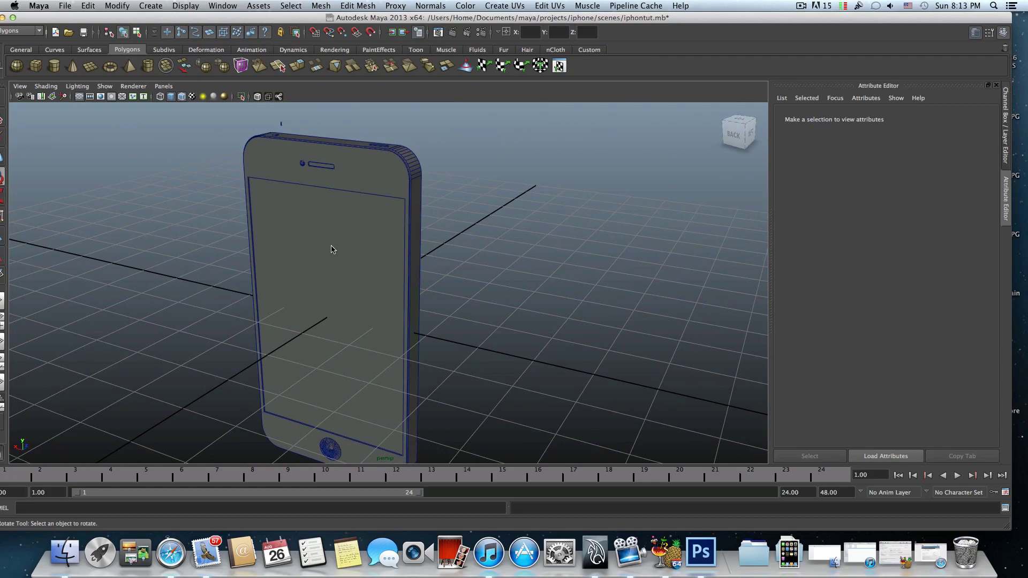
{"action": "left_click_drag", "start_coordinate": [332, 249], "coordinate": [382, 235], "text": "alt"}
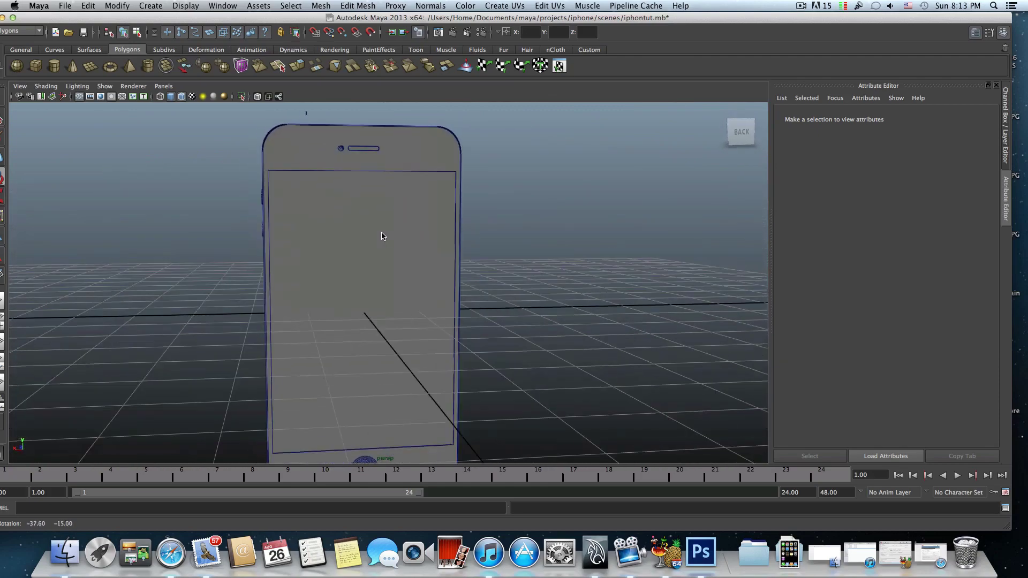
{"action": "right_click_drag", "start_coordinate": [382, 235], "coordinate": [332, 236], "text": "alt"}
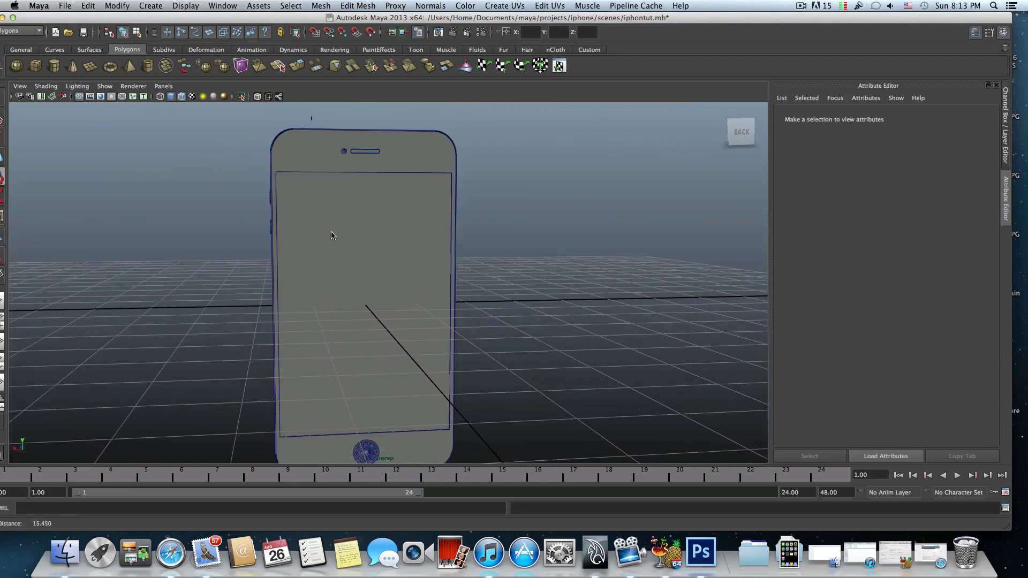
{"action": "left_click_drag", "start_coordinate": [332, 235], "coordinate": [326, 264], "text": "alt"}
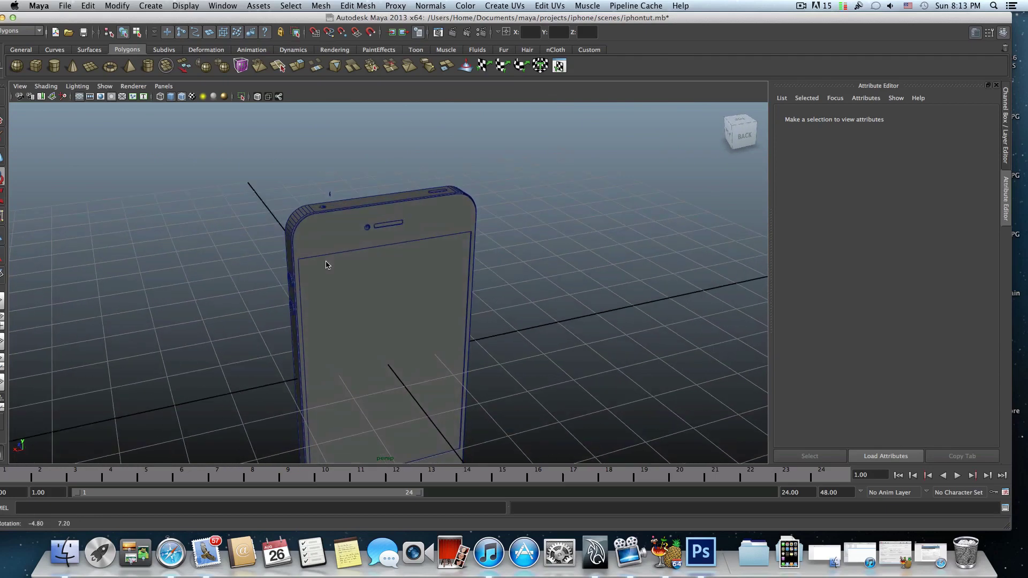
{"action": "right_click_drag", "start_coordinate": [288, 224], "coordinate": [341, 267], "text": "alt"}
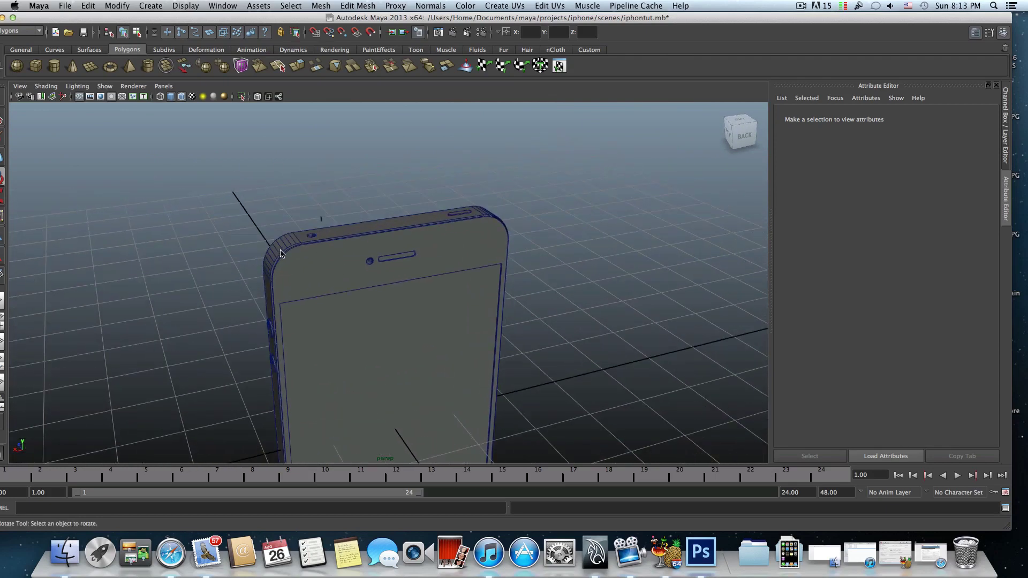
{"action": "scroll", "coordinate": [288, 275], "scroll_direction": "up", "scroll_amount": 3}
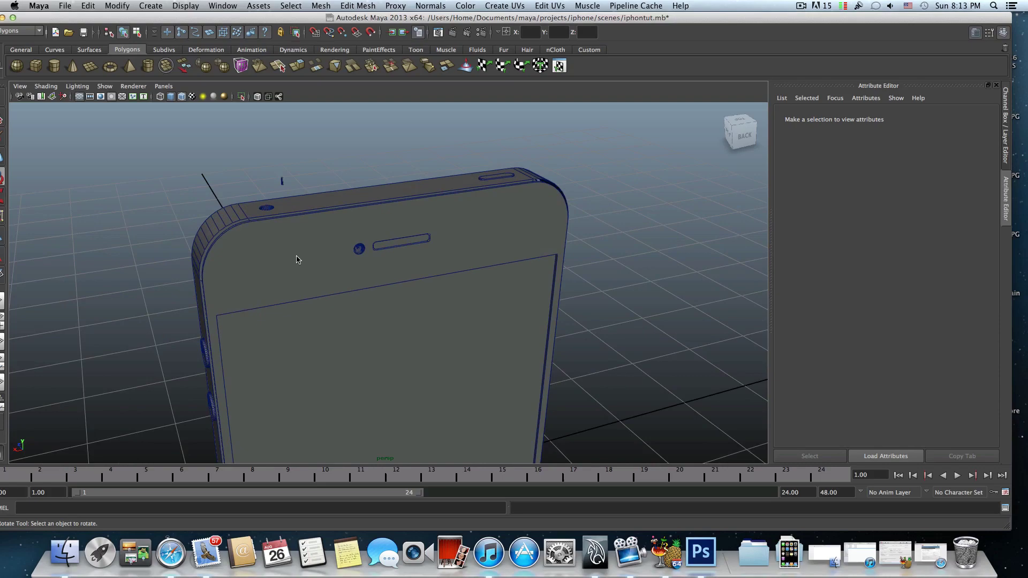
{"action": "left_click_drag", "start_coordinate": [296, 260], "coordinate": [269, 258], "text": "alt"}
{"action": "middle_click_drag", "start_coordinate": [269, 258], "coordinate": [315, 253], "text": "alt"}
{"action": "right_click_drag", "start_coordinate": [315, 254], "coordinate": [279, 256], "text": "alt"}
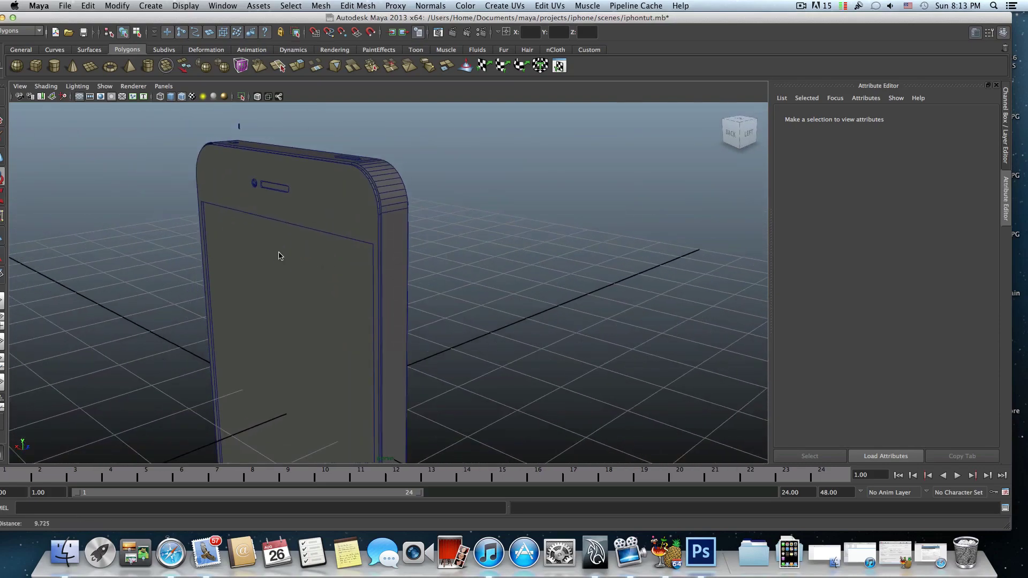
{"action": "middle_click_drag", "start_coordinate": [276, 253], "coordinate": [268, 278], "text": "alt"}
{"action": "right_click_drag", "start_coordinate": [268, 278], "coordinate": [398, 272], "text": "alt"}
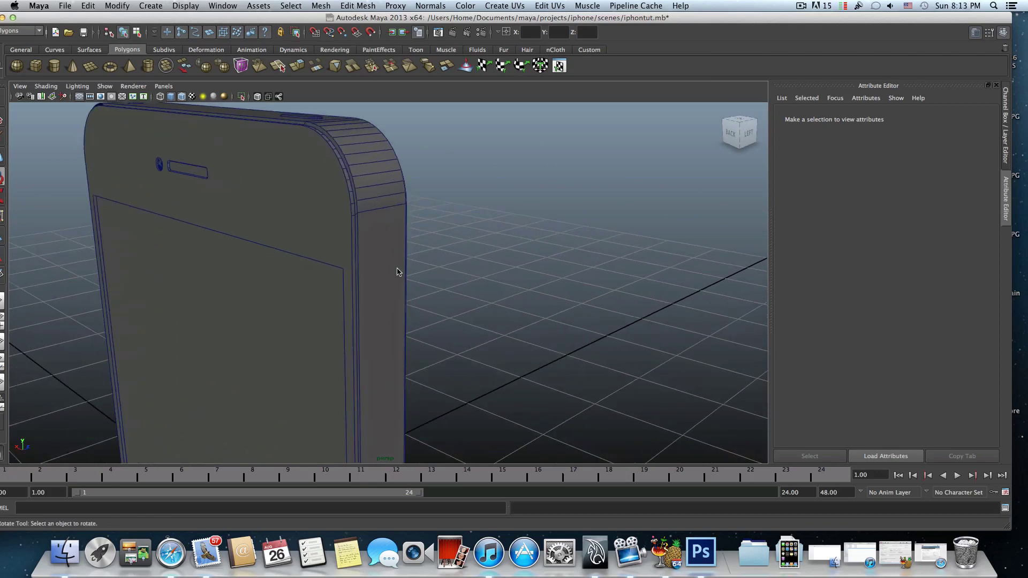
{"action": "left_click_drag", "start_coordinate": [397, 271], "coordinate": [350, 263], "text": "alt"}
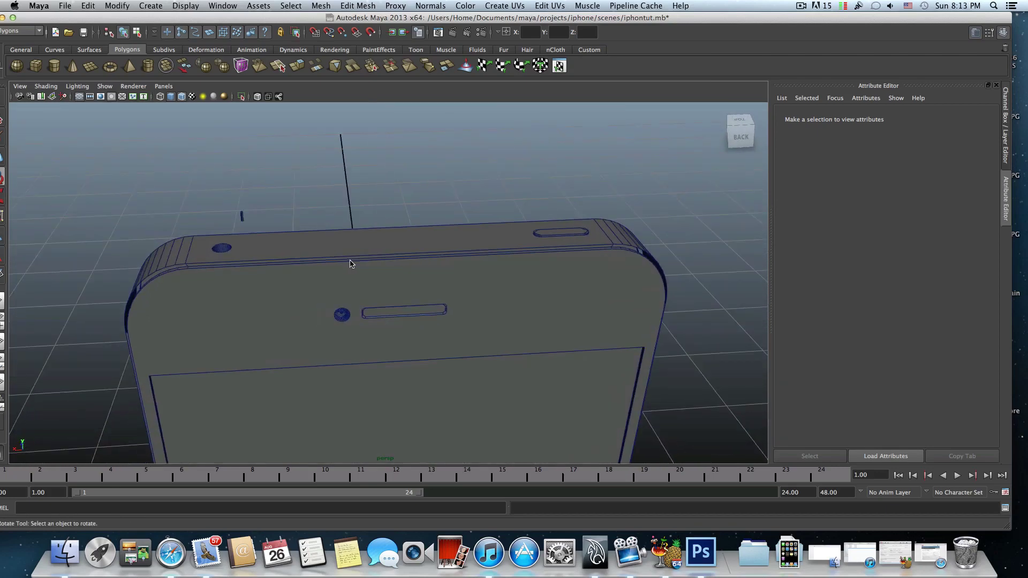
{"action": "left_click_drag", "start_coordinate": [279, 271], "coordinate": [215, 255], "text": "alt"}
{"action": "mouse_move", "coordinate": [330, 259]}
{"action": "left_mouse_down", "text": "alt"}
{"action": "mouse_move", "coordinate": [264, 263]}
{"action": "mouse_move", "coordinate": [291, 215]}
{"action": "mouse_move", "coordinate": [292, 229]}
{"action": "mouse_move", "coordinate": [319, 257]}
{"action": "mouse_move", "coordinate": [325, 233]}
{"action": "mouse_move", "coordinate": [350, 266]}
{"action": "mouse_move", "coordinate": [345, 255]}
{"action": "left_mouse_up", "text": "alt"}
{"action": "middle_click_drag", "start_coordinate": [343, 261], "coordinate": [362, 231], "text": "alt"}
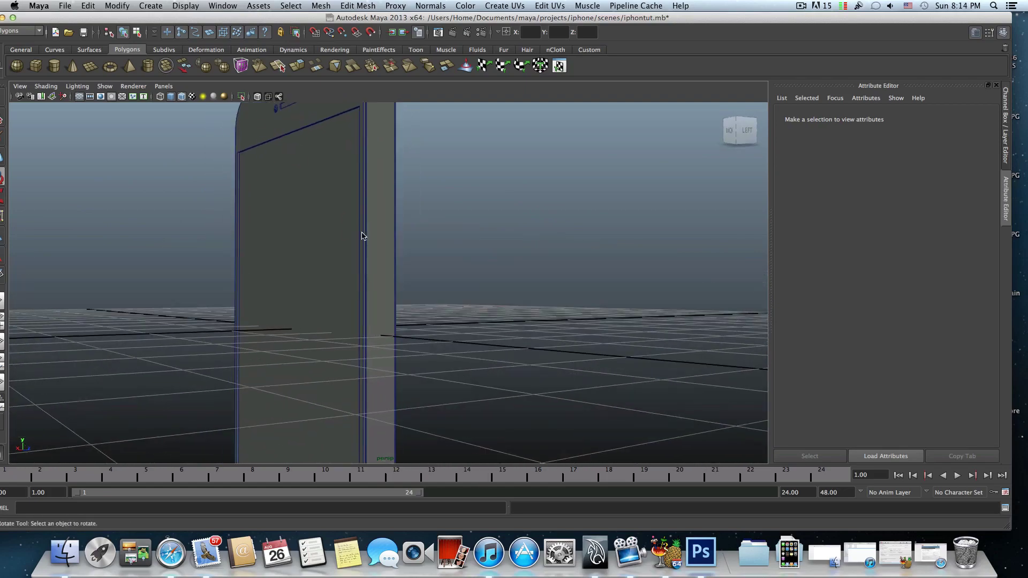
{"action": "right_click_drag", "start_coordinate": [362, 232], "coordinate": [318, 266], "text": "alt"}
{"action": "middle_click_drag", "start_coordinate": [317, 283], "coordinate": [317, 246], "text": "alt"}
{"action": "right_click_drag", "start_coordinate": [376, 264], "coordinate": [322, 274], "text": "alt"}
{"action": "left_click_drag", "start_coordinate": [323, 277], "coordinate": [343, 264], "text": "alt"}
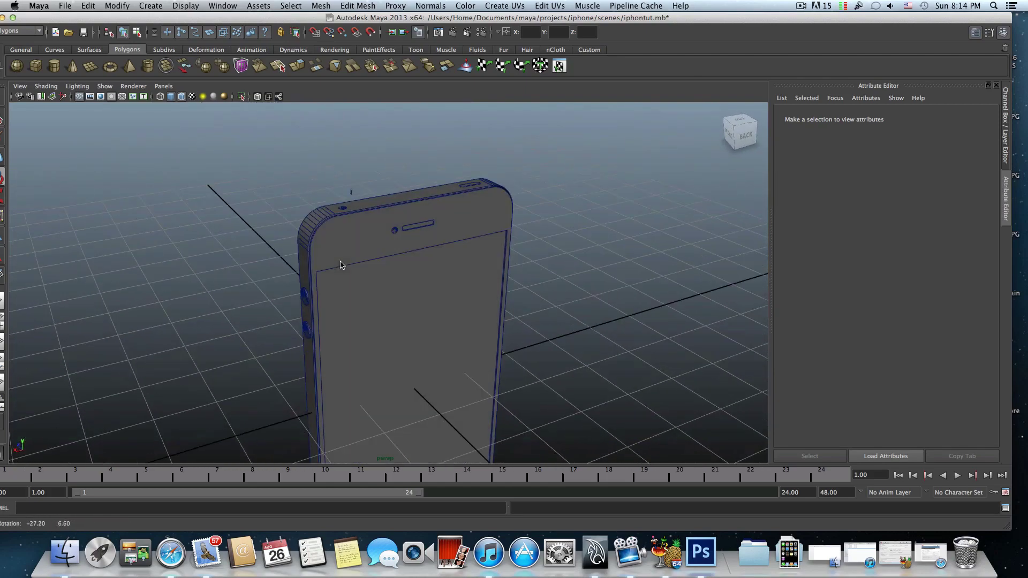
- Inspect the upper rounded corners of the phone body closely for gaps along the front rim
{"action": "right_click_drag", "start_coordinate": [343, 264], "coordinate": [411, 251], "text": "alt"}
{"action": "right_click_drag", "start_coordinate": [277, 231], "coordinate": [334, 248], "text": "alt"}
{"action": "middle_click_drag", "start_coordinate": [334, 248], "coordinate": [337, 255], "text": "alt"}
{"action": "left_click_drag", "start_coordinate": [339, 255], "coordinate": [306, 268], "text": "alt"}
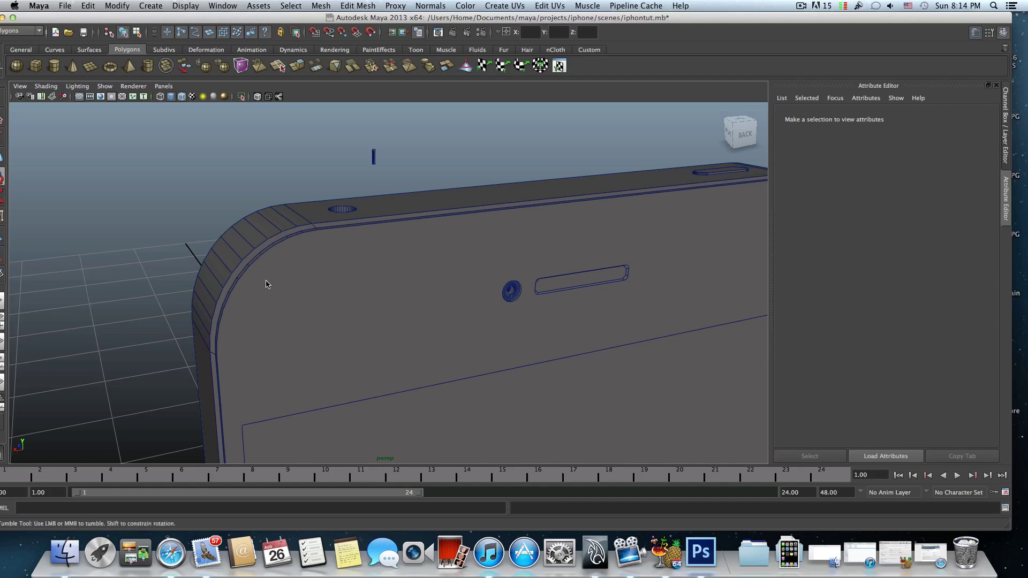
{"action": "left_click_drag", "start_coordinate": [267, 285], "coordinate": [188, 252], "text": "alt"}
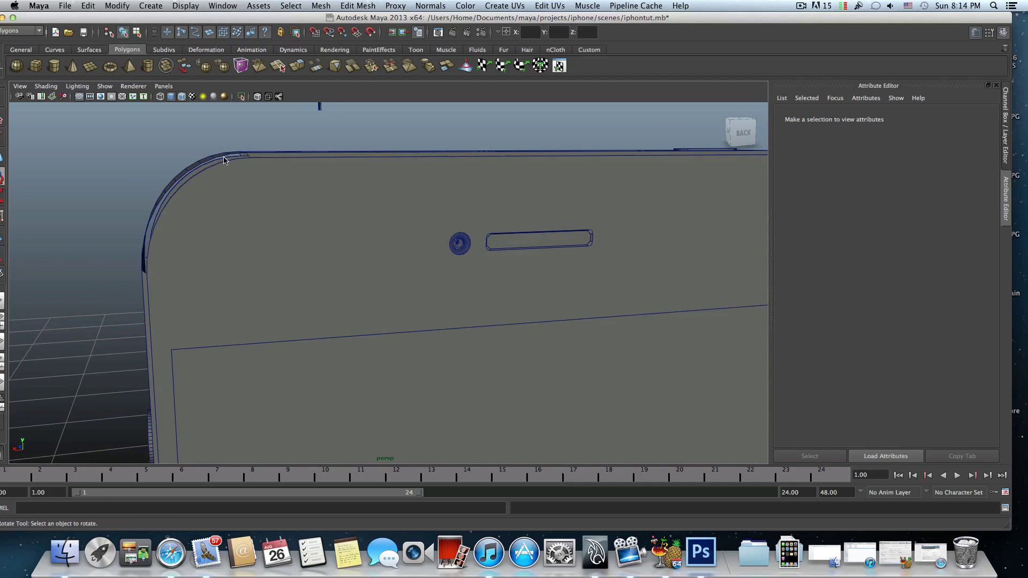
{"action": "left_click_drag", "start_coordinate": [193, 201], "coordinate": [191, 200], "text": "alt"}
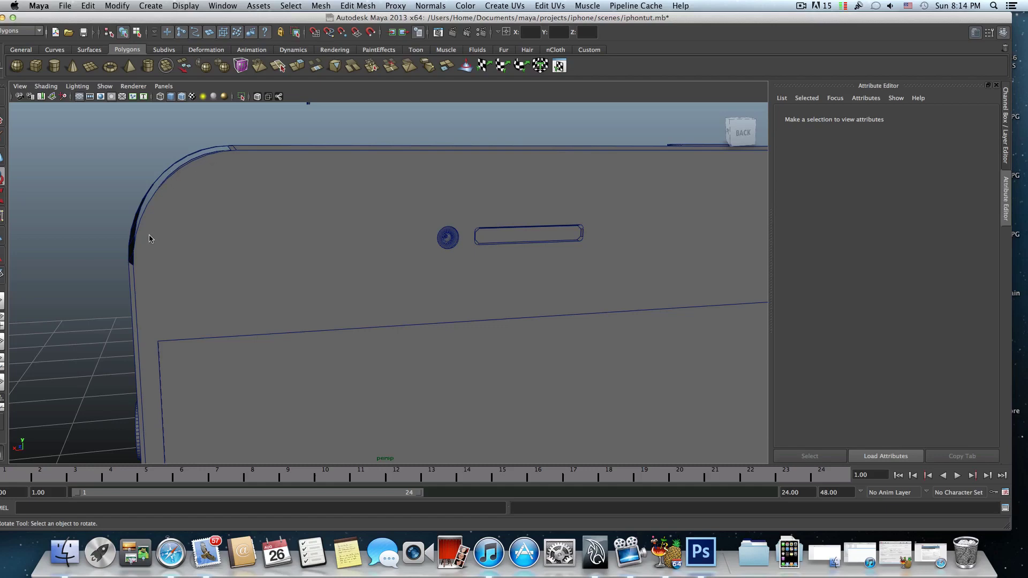
{"action": "left_click_drag", "start_coordinate": [129, 257], "coordinate": [332, 232], "text": "alt"}
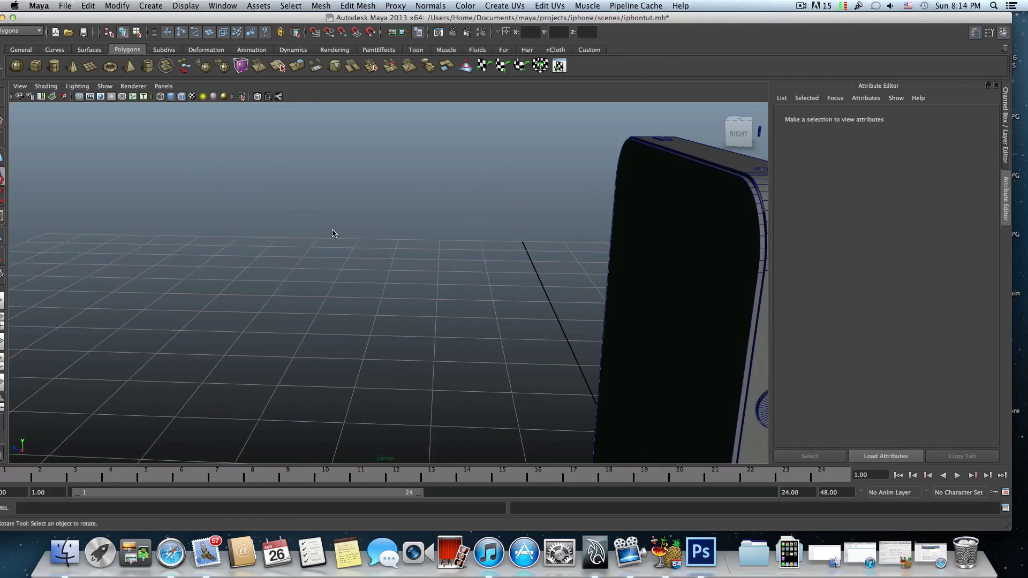
{"action": "middle_click_drag", "start_coordinate": [332, 232], "coordinate": [142, 245], "text": "alt"}
{"action": "left_click_drag", "start_coordinate": [464, 240], "coordinate": [298, 244], "text": "alt"}
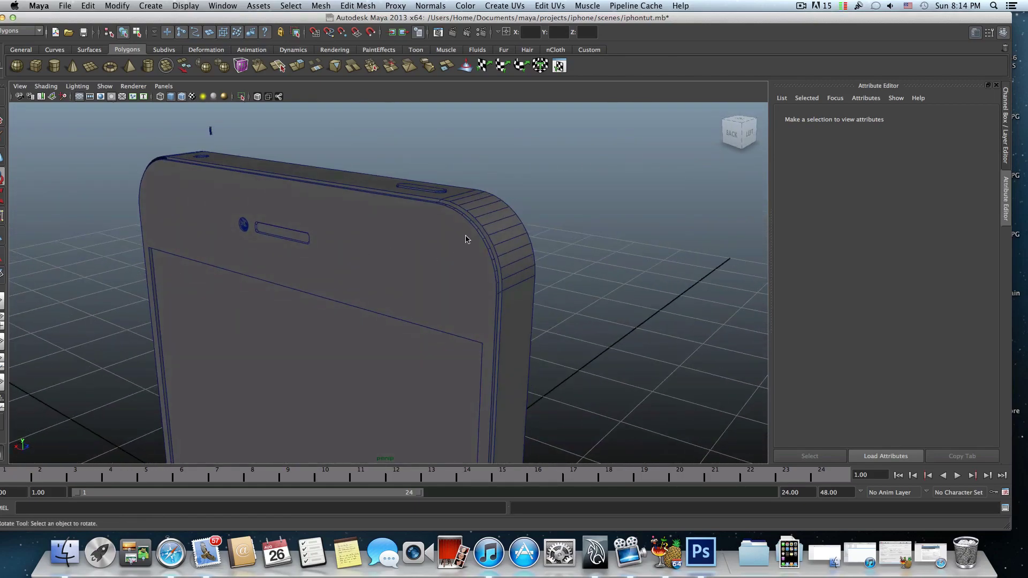
{"action": "left_click_drag", "start_coordinate": [450, 244], "coordinate": [431, 243], "text": "alt"}
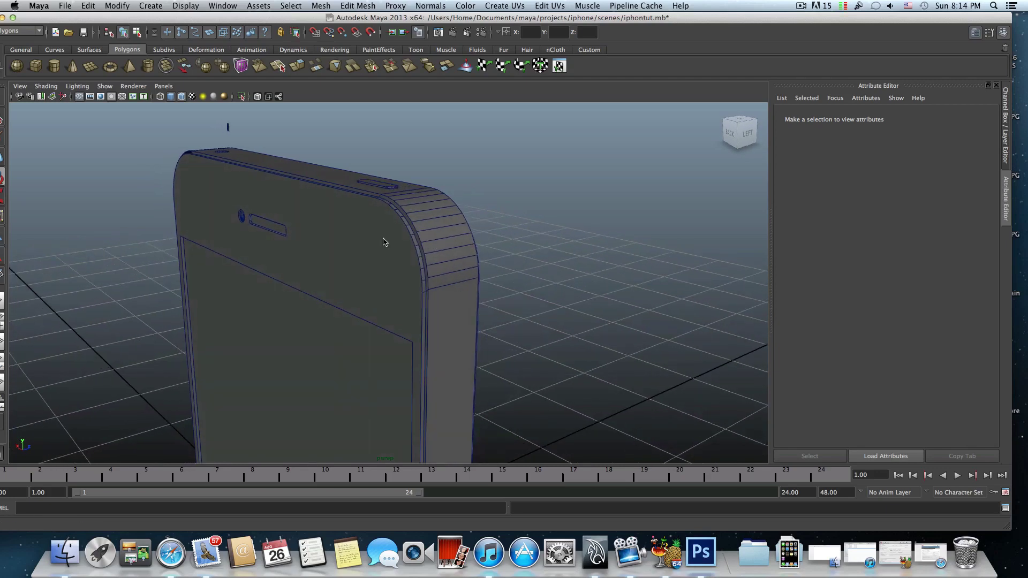
{"action": "right_click_drag", "start_coordinate": [384, 241], "coordinate": [446, 250], "text": "alt"}
{"action": "middle_click_drag", "start_coordinate": [424, 248], "coordinate": [422, 268], "text": "alt"}
{"action": "left_click_drag", "start_coordinate": [416, 268], "coordinate": [438, 260], "text": "alt"}
{"action": "left_click_drag", "start_coordinate": [557, 215], "coordinate": [582, 213], "text": "alt"}
{"action": "middle_click_drag", "start_coordinate": [580, 215], "coordinate": [489, 256], "text": "alt"}
{"action": "left_click_drag", "start_coordinate": [489, 259], "coordinate": [497, 256], "text": "alt"}
{"action": "right_click", "coordinate": [549, 184]}
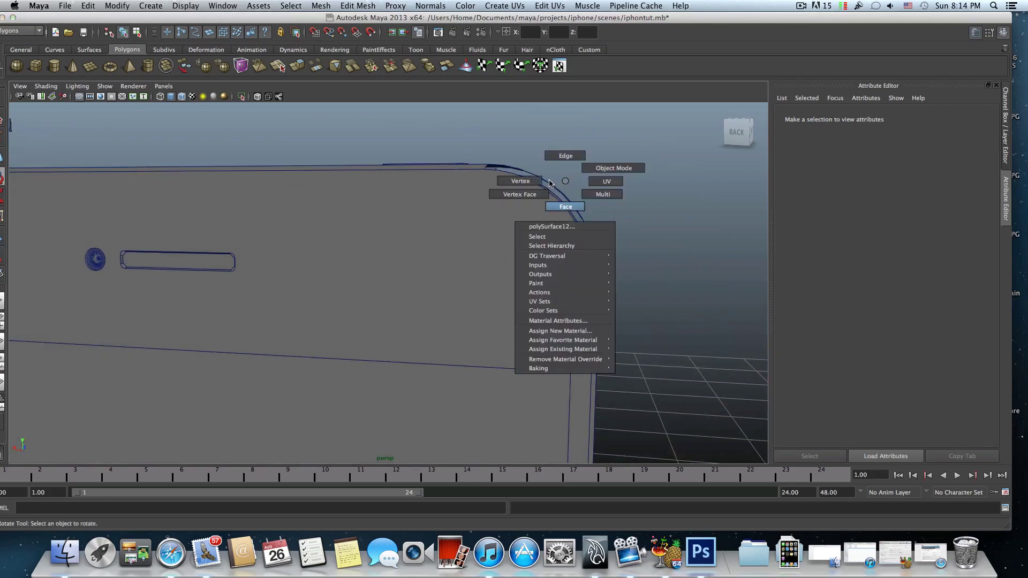
{"action": "right_click_drag", "start_coordinate": [549, 183], "coordinate": [561, 184]}
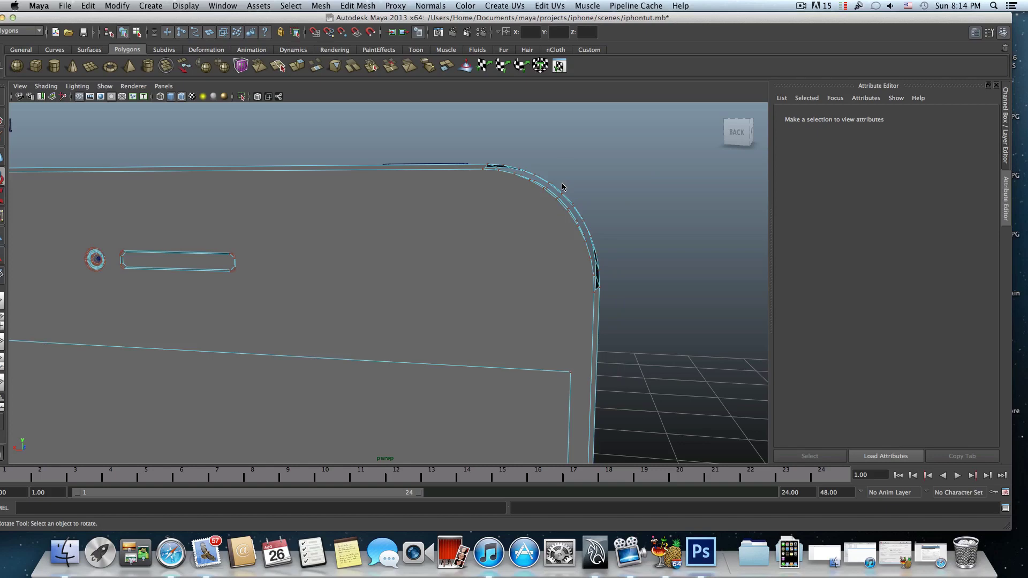
{"action": "key", "text": "F8"}
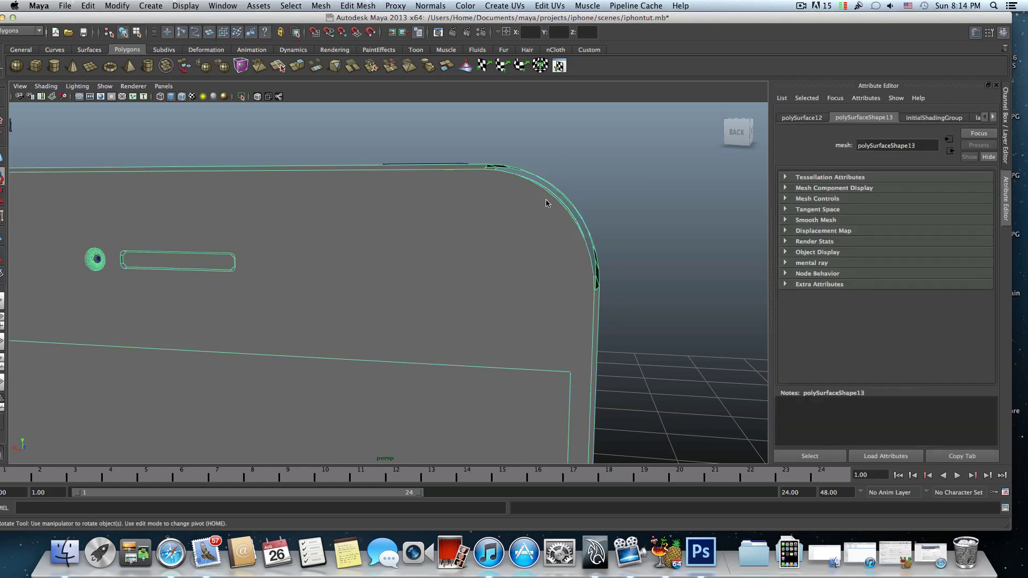
- Select the border edges of the screen-side gap at the upper corner away from the volume buttons and apply Fill Hole
{"action": "left_click_drag", "start_coordinate": [548, 199], "coordinate": [525, 219], "text": "alt"}
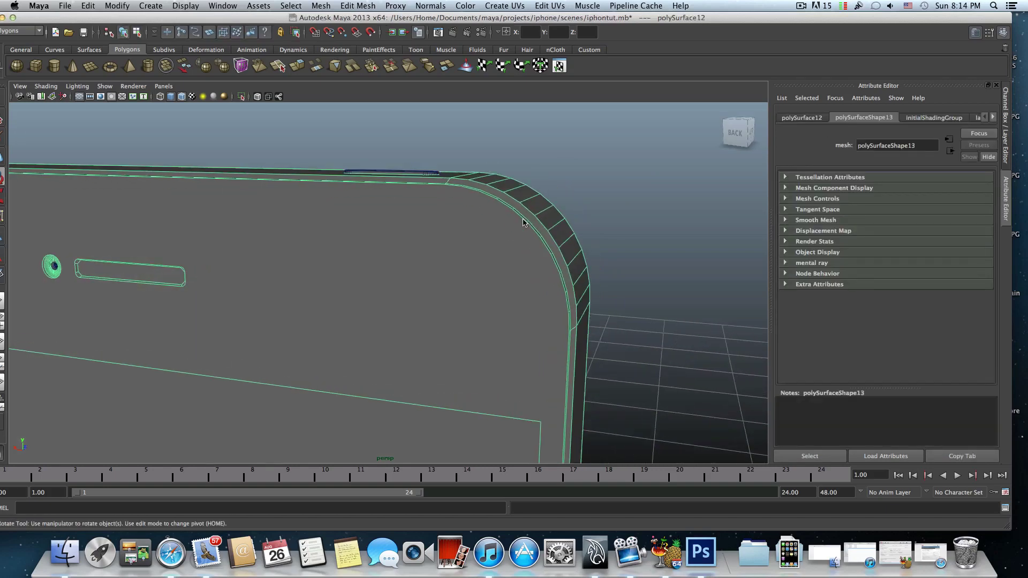
{"action": "right_click", "coordinate": [524, 219]}
{"action": "right_click_drag", "start_coordinate": [525, 218], "coordinate": [536, 201]}
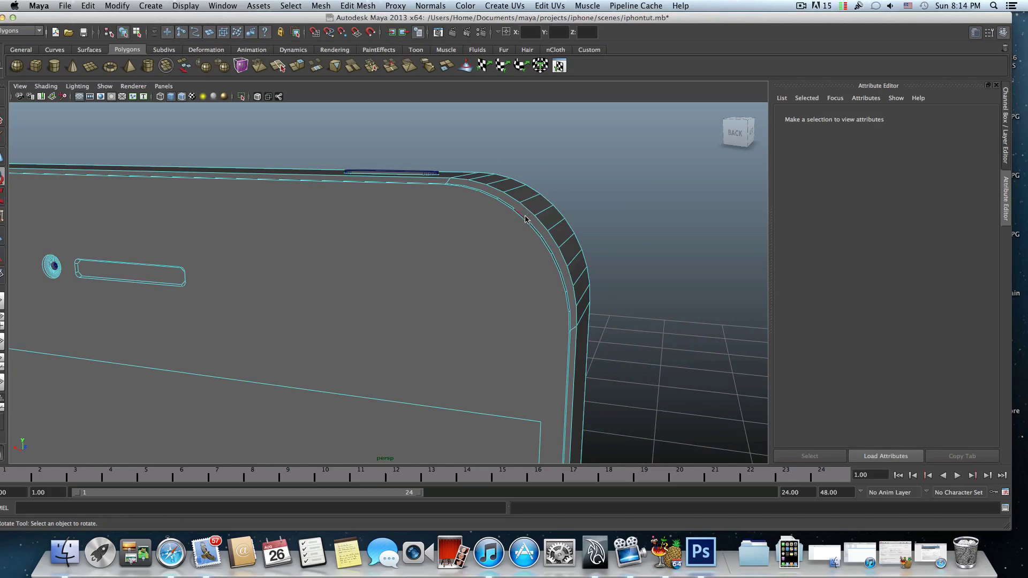
{"action": "left_click", "coordinate": [526, 217]}
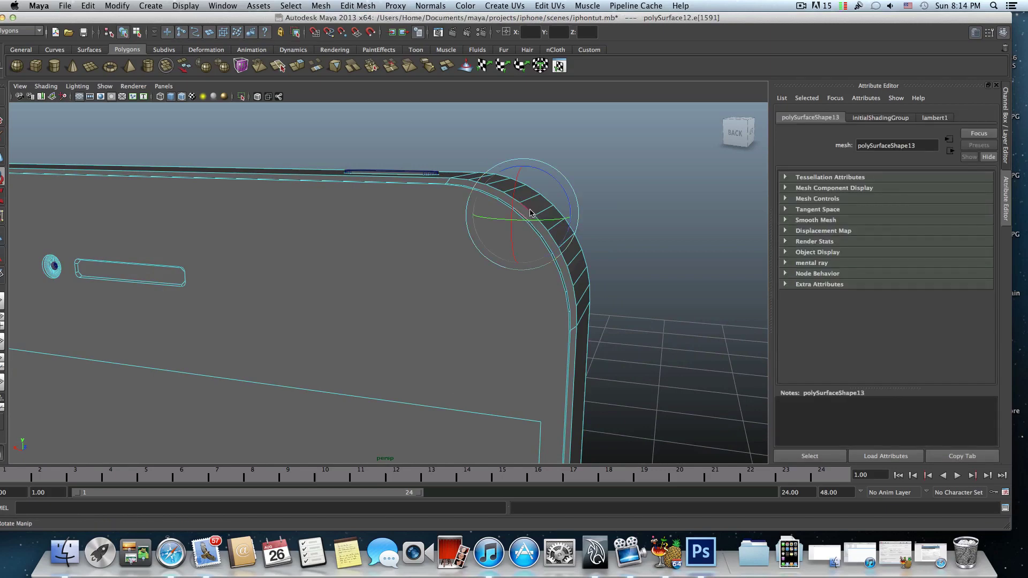
{"action": "left_click_drag", "start_coordinate": [107, 18], "coordinate": [121, 18]}
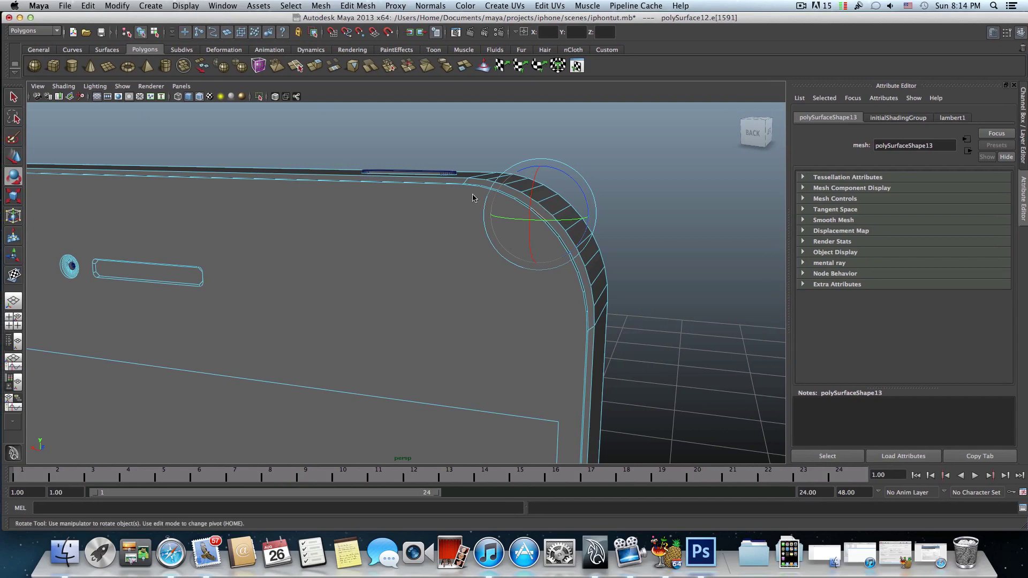
{"action": "key", "text": "q"}
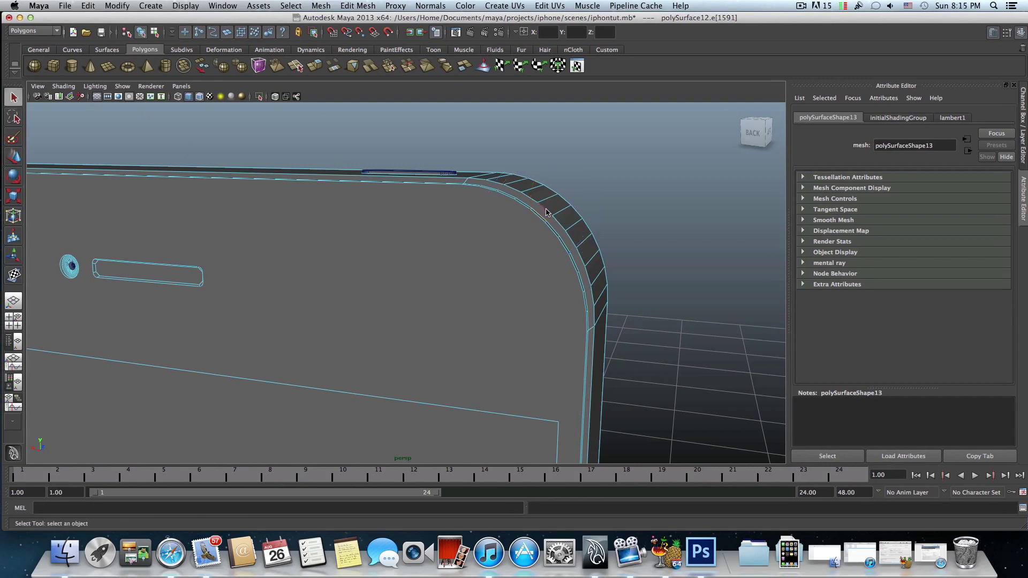
{"action": "left_click", "coordinate": [547, 209], "text": "shift"}
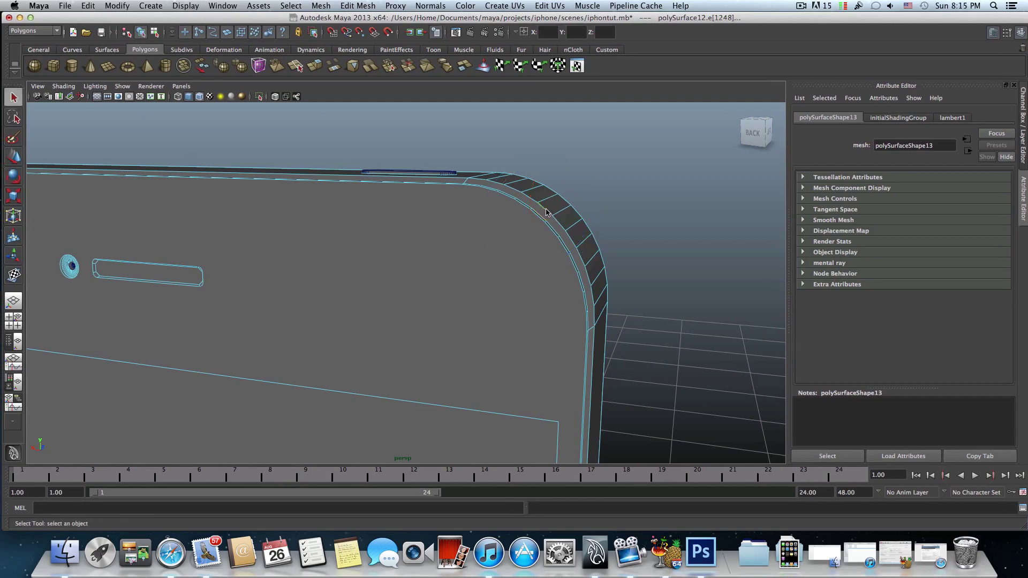
{"action": "left_click", "coordinate": [322, 6]}
{"action": "left_click", "coordinate": [370, 204]}
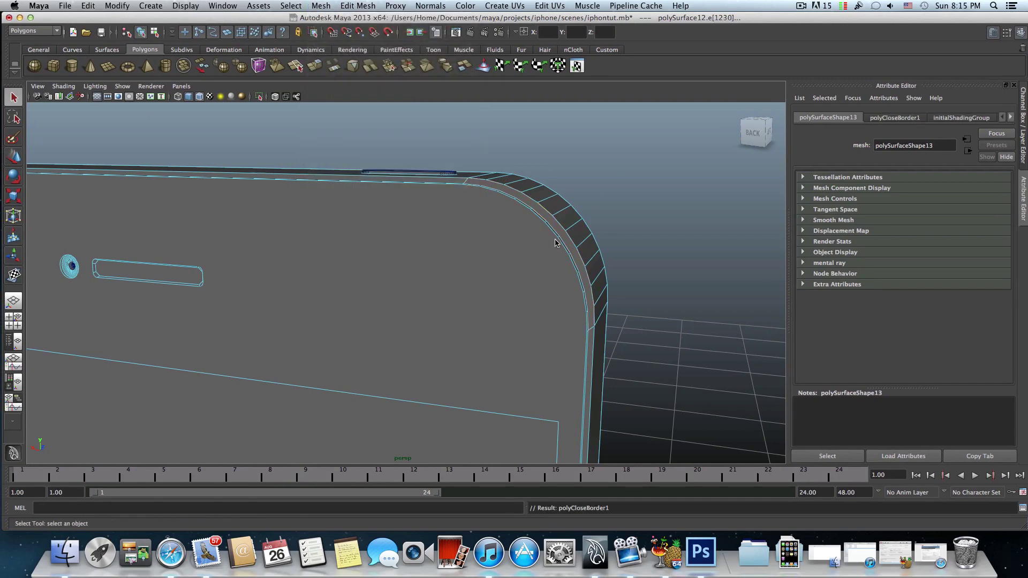
- Fill the hole along the phone's back-side rim at the upper corner away from the volume buttons
{"action": "left_click_drag", "start_coordinate": [555, 242], "coordinate": [325, 194], "text": "alt"}
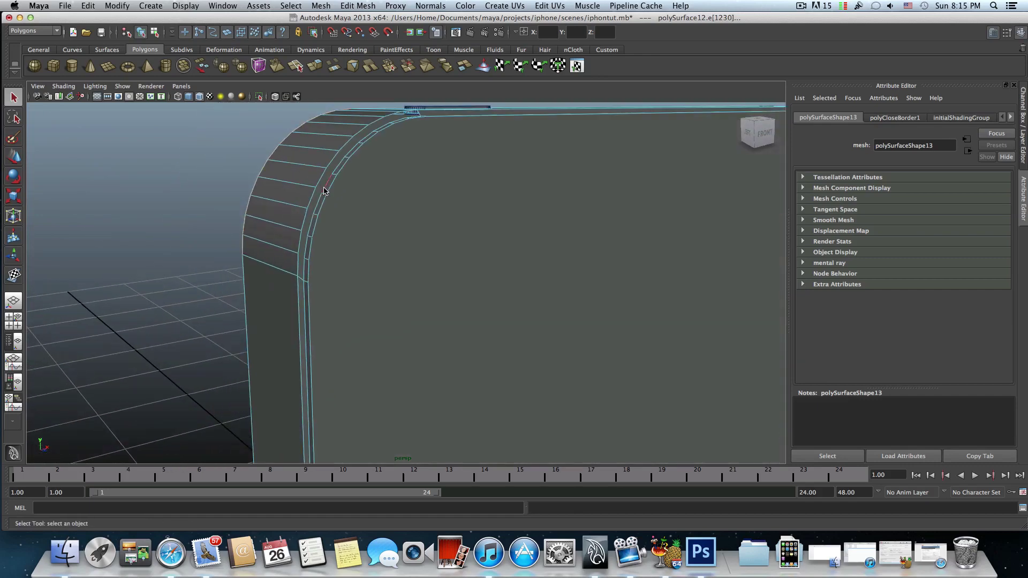
{"action": "left_click", "coordinate": [320, 186]}
{"action": "left_click", "coordinate": [319, 183], "text": "shift"}
{"action": "left_click_drag", "start_coordinate": [321, 184], "coordinate": [308, 186], "text": "alt"}
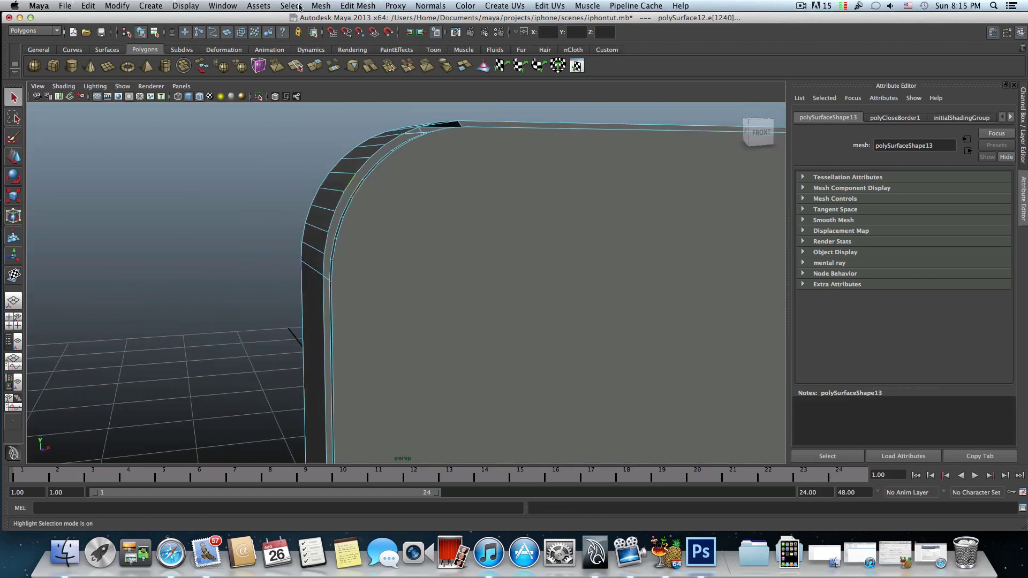
{"action": "left_click", "coordinate": [324, 6]}
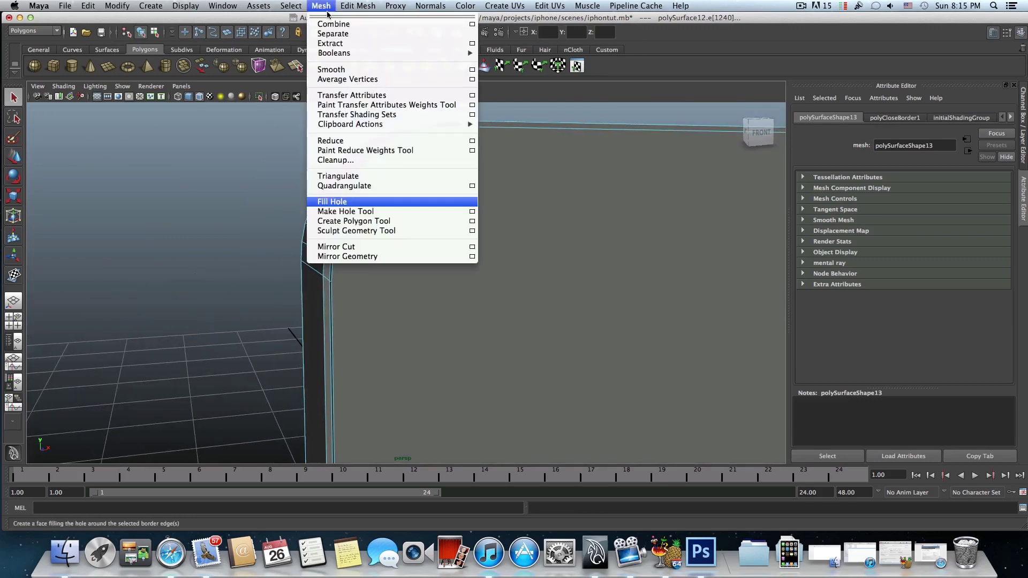
{"action": "left_click", "coordinate": [333, 202]}
- Select the gap's border edges on the back-side rim at the upper corner above the volume buttons and apply Fill Hole
{"action": "left_click_drag", "start_coordinate": [508, 215], "coordinate": [364, 214], "text": "alt"}
{"action": "right_click_drag", "start_coordinate": [364, 214], "coordinate": [394, 239], "text": "alt"}
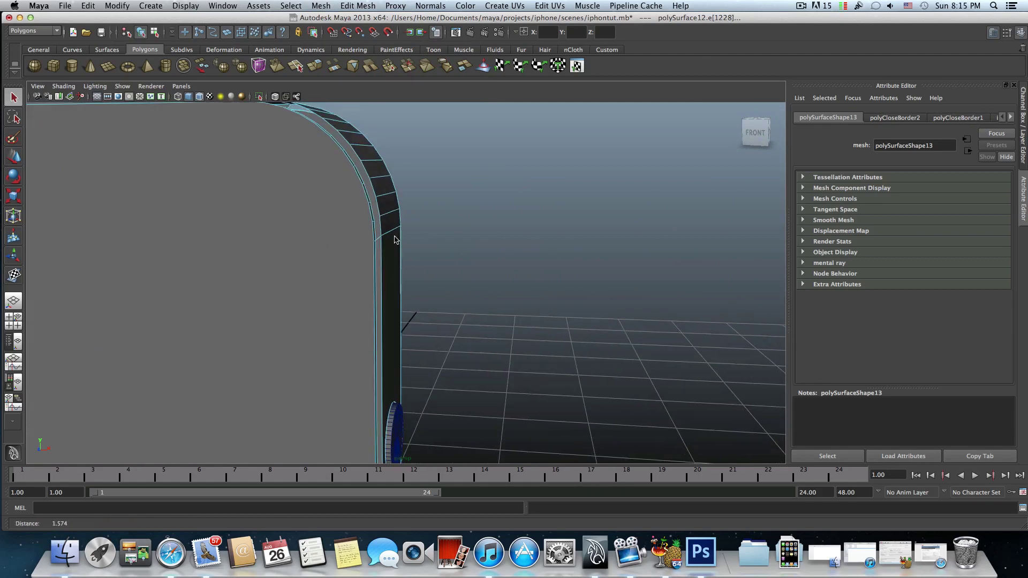
{"action": "left_click", "coordinate": [368, 192]}
{"action": "left_click", "coordinate": [374, 192], "text": "shift"}
{"action": "left_click", "coordinate": [323, 8]}
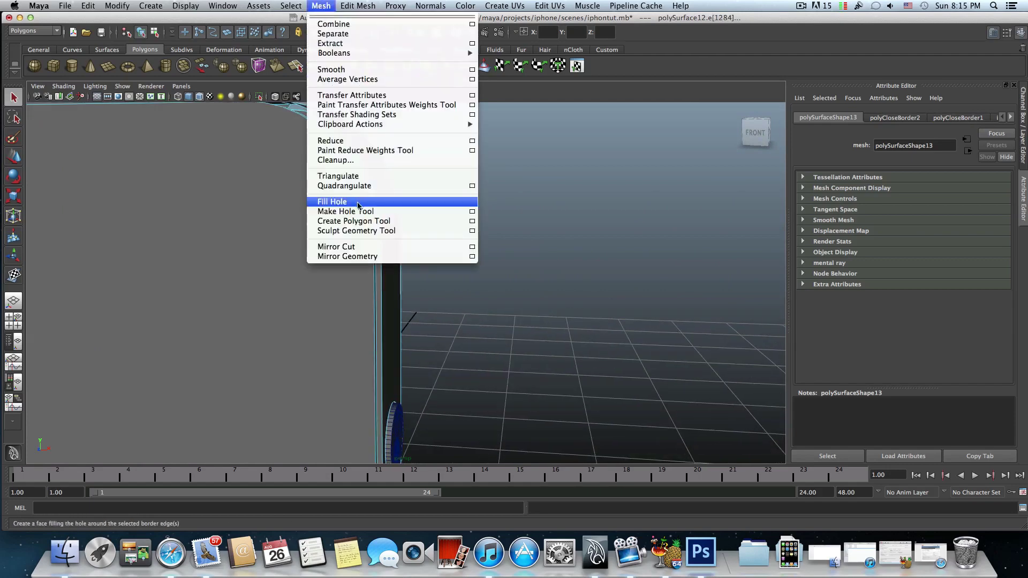
{"action": "left_click", "coordinate": [358, 203]}
- Fill the hole along the screen-side rim at the upper corner above the volume buttons
{"action": "left_click_drag", "start_coordinate": [358, 189], "coordinate": [231, 250], "text": "alt"}
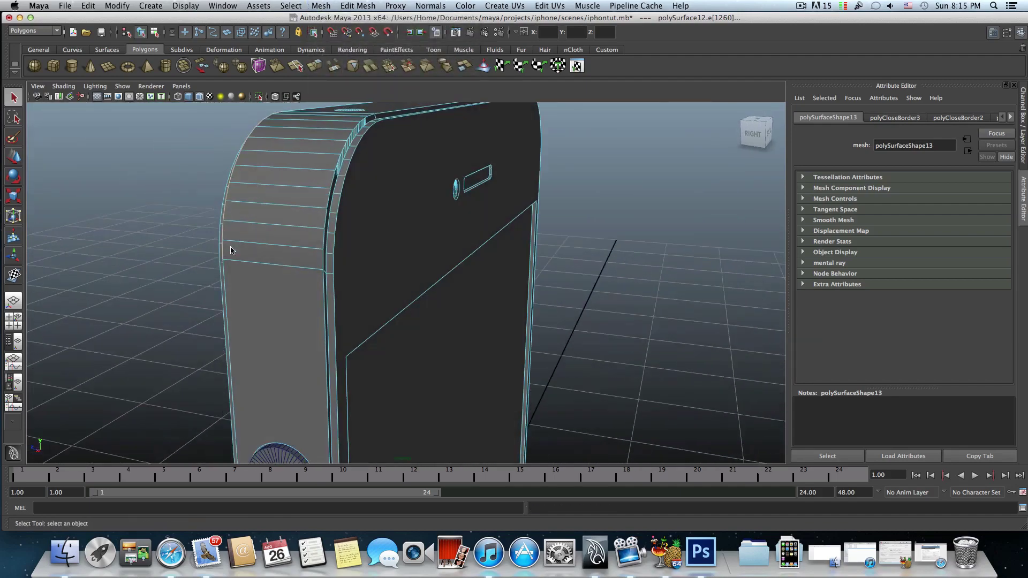
{"action": "double_click", "coordinate": [328, 204]}
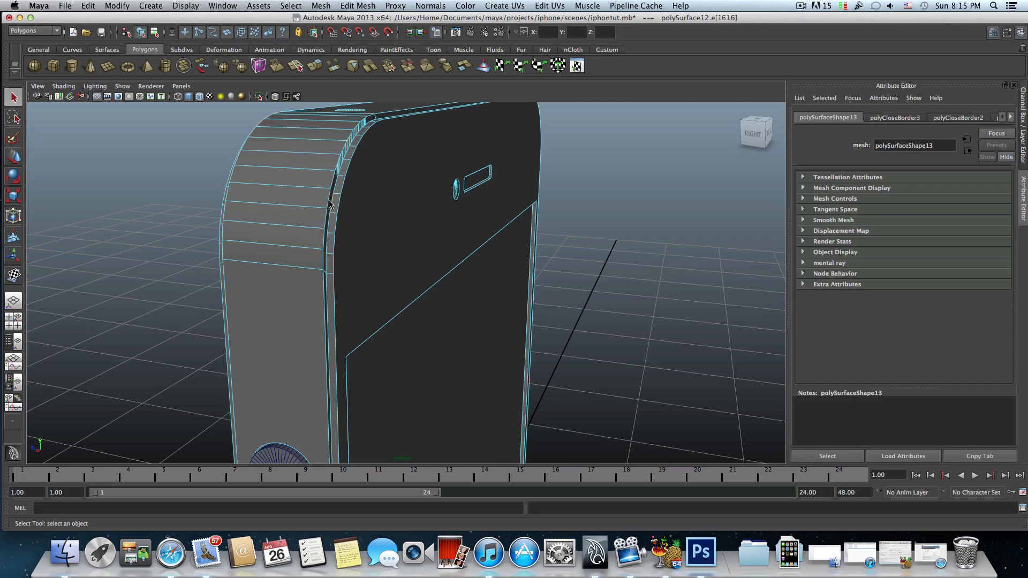
{"action": "left_click", "coordinate": [321, 6]}
{"action": "left_click", "coordinate": [344, 202]}
- Select the gap's border edge on the screen-side rim at the lower corner below the volume buttons and apply Fill Hole
{"action": "mouse_move", "coordinate": [344, 202]}
{"action": "left_mouse_down", "text": "alt"}
{"action": "mouse_move", "coordinate": [347, 236]}
{"action": "mouse_move", "coordinate": [337, 208]}
{"action": "left_mouse_up", "text": "alt"}
{"action": "middle_click_drag", "start_coordinate": [358, 322], "coordinate": [336, 165], "text": "alt"}
{"action": "right_click_drag", "start_coordinate": [377, 246], "coordinate": [330, 202], "text": "alt"}
{"action": "middle_click_drag", "start_coordinate": [330, 202], "coordinate": [317, 89], "text": "alt"}
{"action": "middle_click_drag", "start_coordinate": [340, 317], "coordinate": [343, 193], "text": "alt"}
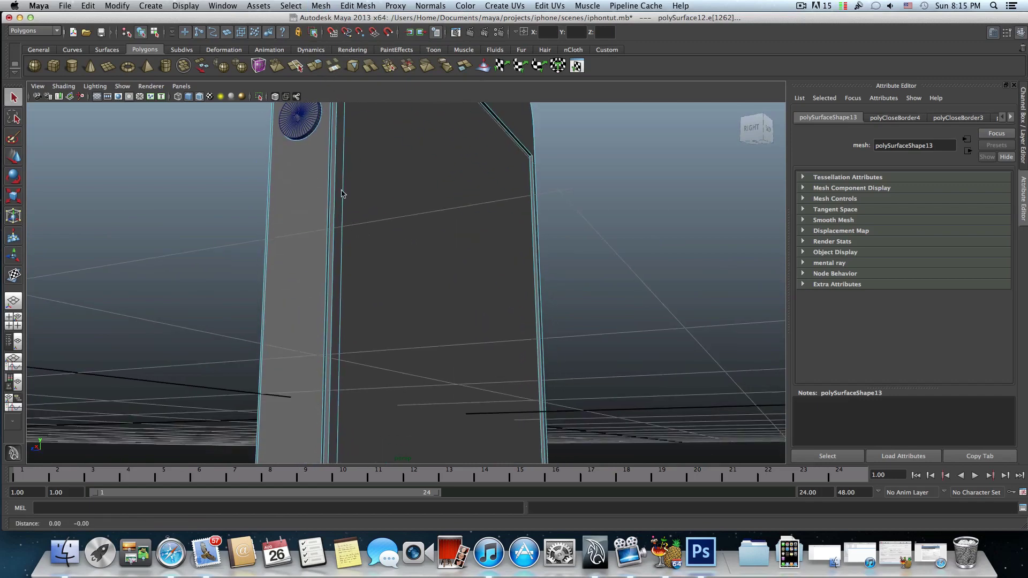
{"action": "left_click_drag", "start_coordinate": [341, 193], "coordinate": [285, 330], "text": "alt"}
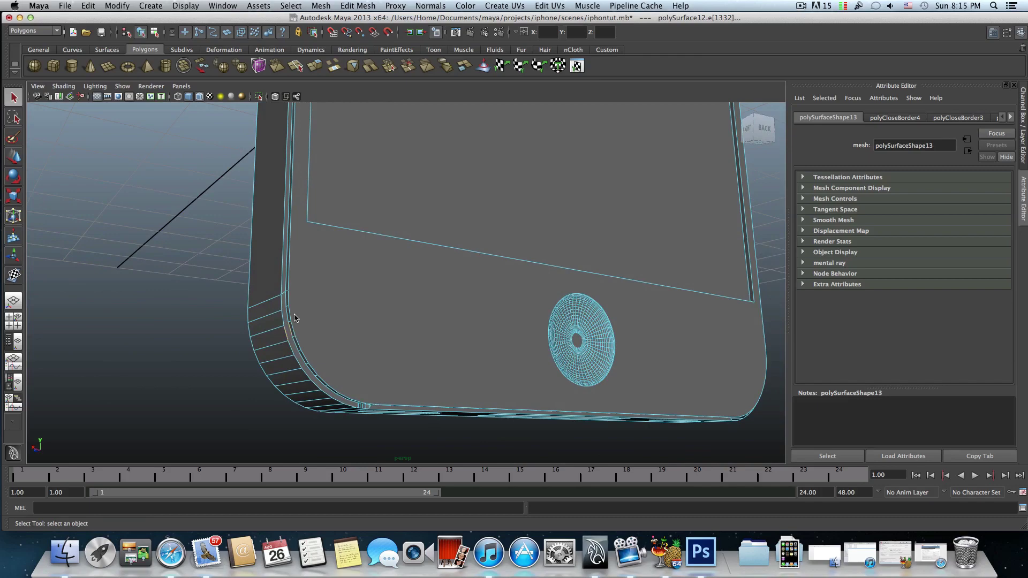
{"action": "right_click_drag", "start_coordinate": [293, 327], "coordinate": [315, 314], "text": "alt"}
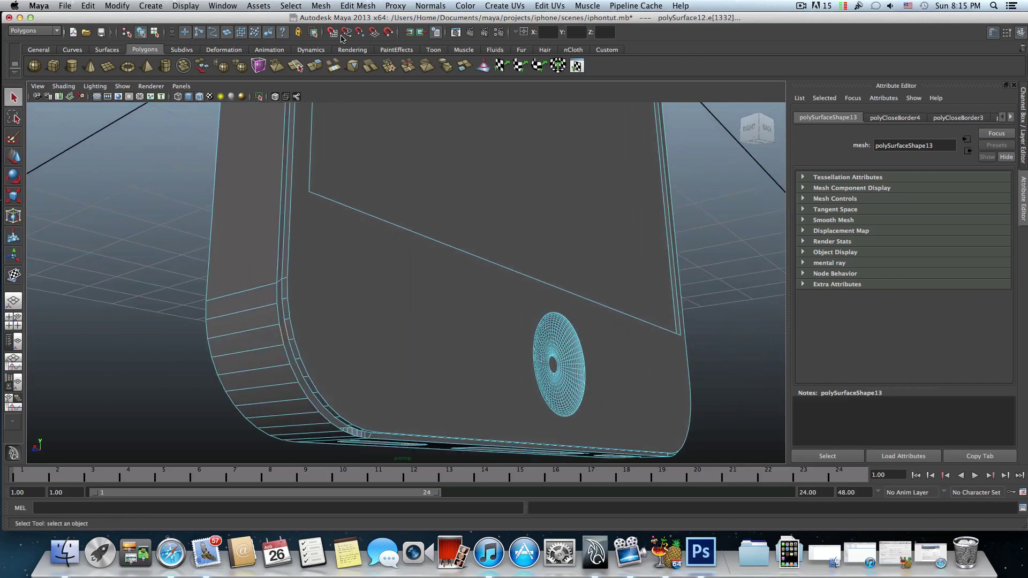
{"action": "left_click", "coordinate": [325, 7]}
{"action": "left_click", "coordinate": [368, 202]}
- Fill the hole along the screen-side rim at the lower corner away from the volume buttons
{"action": "left_click_drag", "start_coordinate": [466, 248], "coordinate": [394, 257], "text": "alt"}
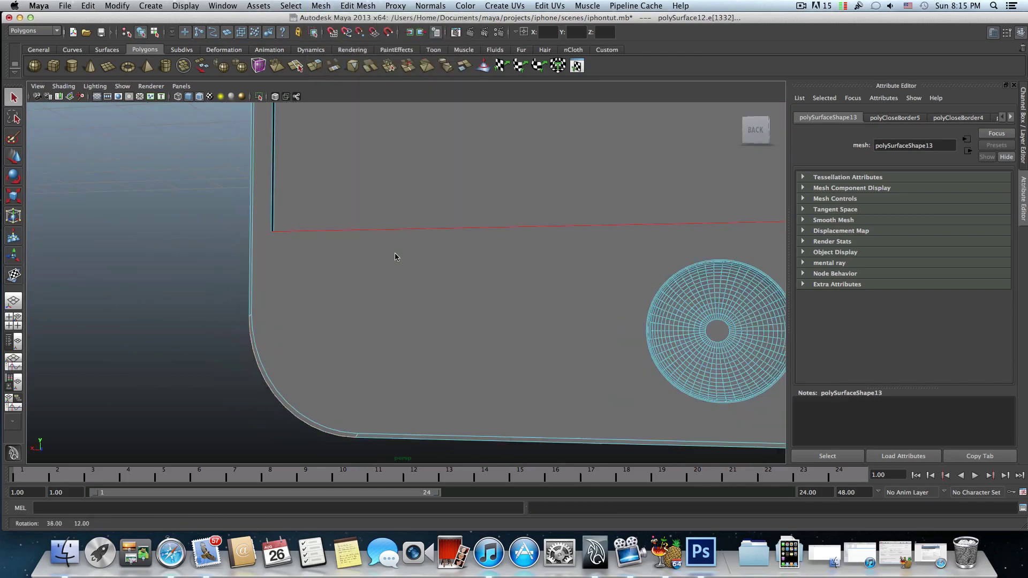
{"action": "middle_click_drag", "start_coordinate": [530, 255], "coordinate": [215, 249], "text": "alt"}
{"action": "middle_click_drag", "start_coordinate": [582, 261], "coordinate": [349, 242], "text": "alt"}
{"action": "left_click_drag", "start_coordinate": [481, 250], "coordinate": [448, 250], "text": "alt"}
{"action": "middle_click_drag", "start_coordinate": [479, 256], "coordinate": [342, 235], "text": "alt"}
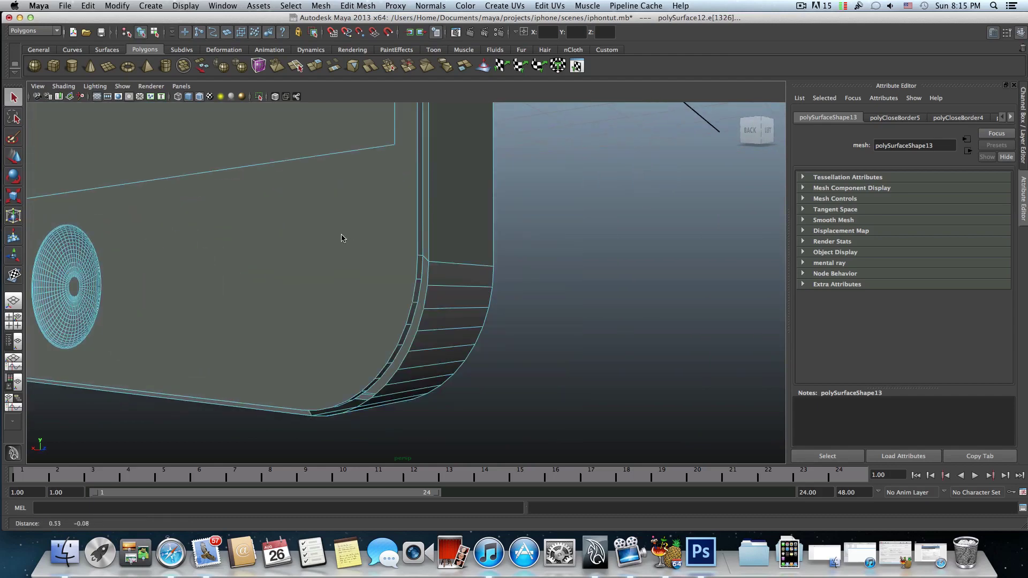
{"action": "left_click_drag", "start_coordinate": [358, 235], "coordinate": [370, 247], "text": "alt"}
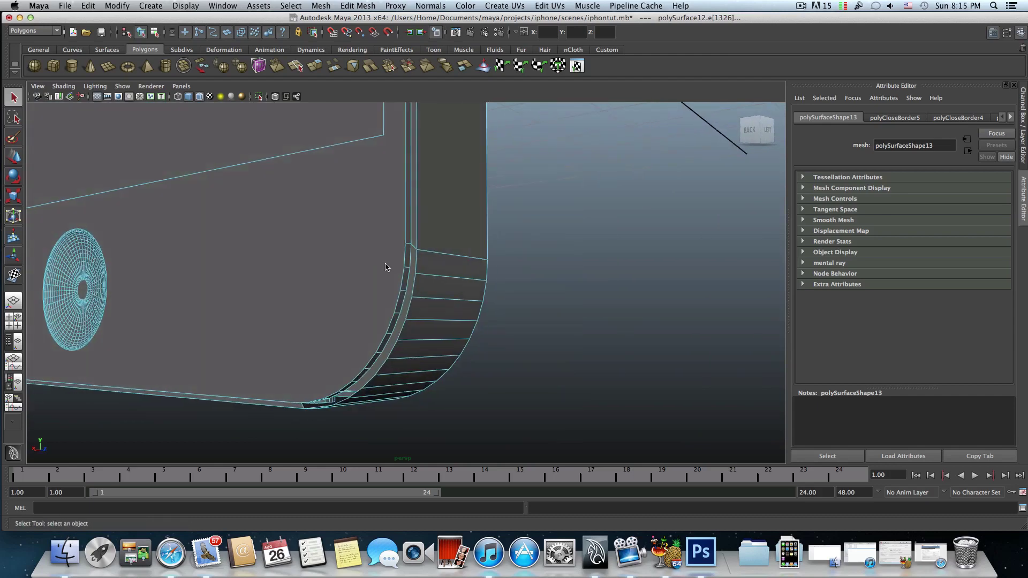
{"action": "left_click", "coordinate": [411, 285]}
{"action": "left_click", "coordinate": [320, 6]}
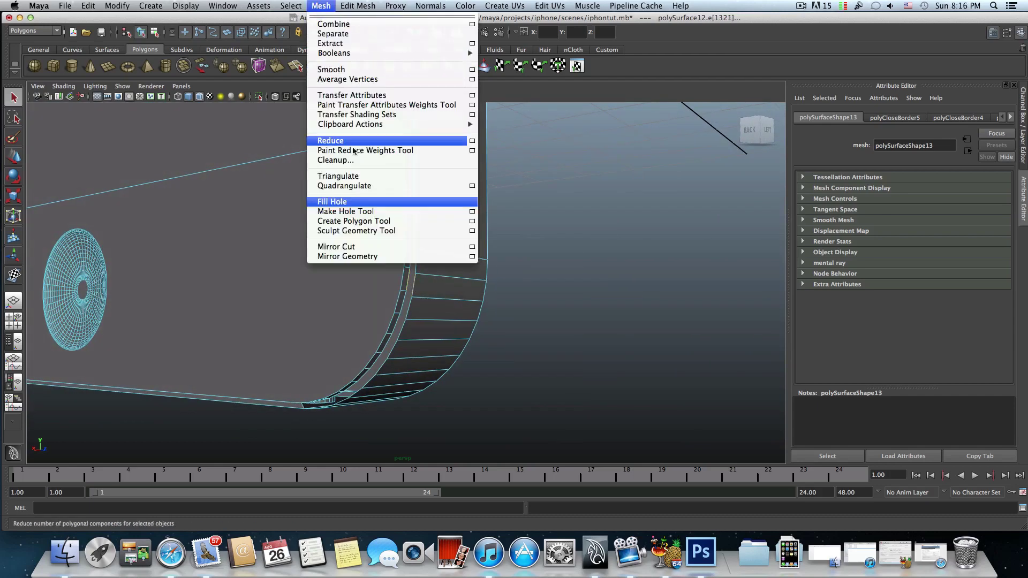
{"action": "left_click", "coordinate": [351, 199]}
- Select the gap's border edges on the back-side rim at the lower corner away from the volume buttons and apply Fill Hole
{"action": "left_click_drag", "start_coordinate": [430, 255], "coordinate": [254, 290], "text": "alt"}
{"action": "left_click", "coordinate": [262, 294]}
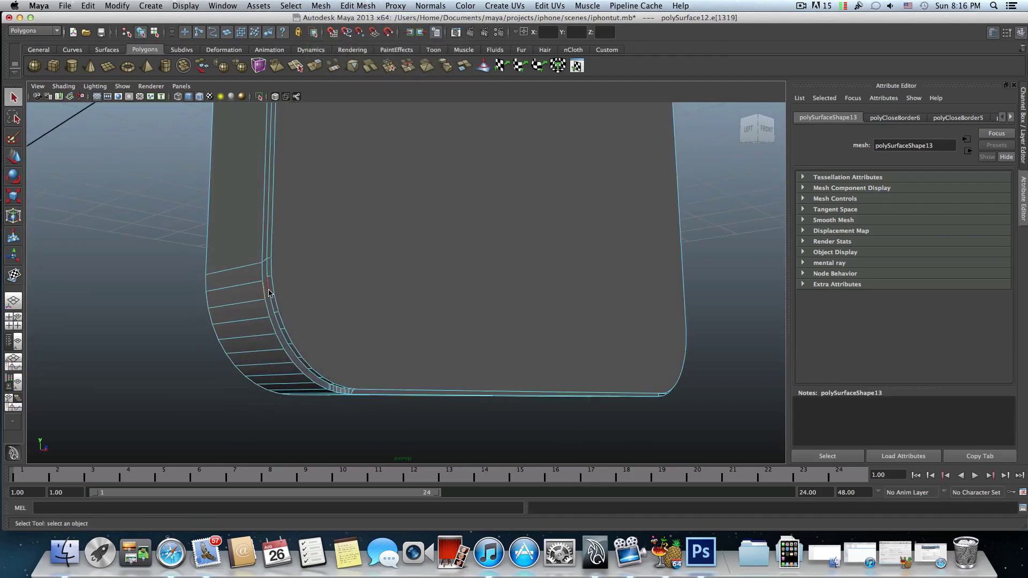
{"action": "left_click", "coordinate": [271, 289], "text": "shift"}
{"action": "mouse_move", "coordinate": [329, 261]}
{"action": "left_mouse_down", "text": "alt"}
{"action": "mouse_move", "coordinate": [282, 252]}
{"action": "mouse_move", "coordinate": [336, 278]}
{"action": "left_mouse_up", "text": "alt"}
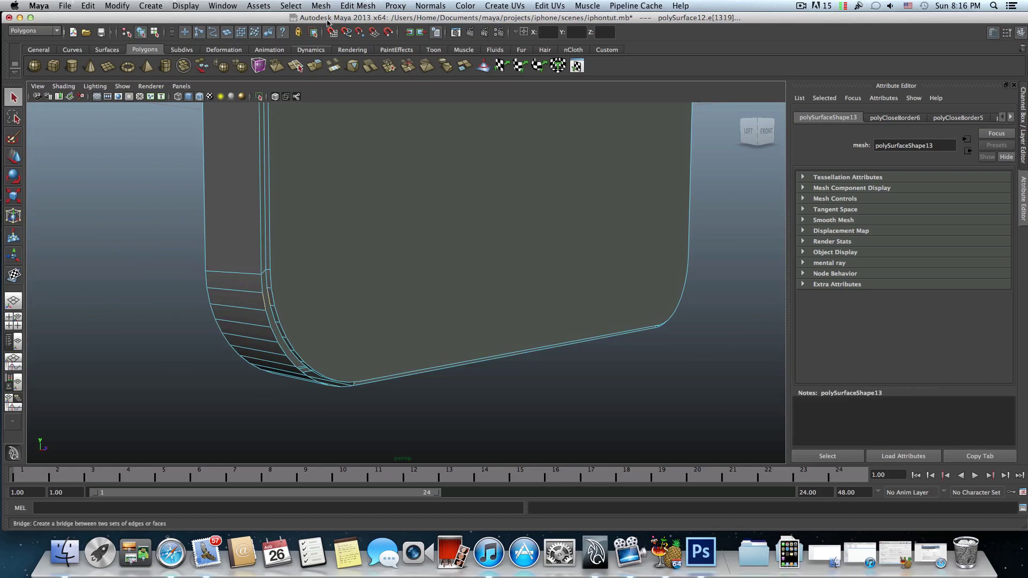
{"action": "left_click", "coordinate": [315, 5]}
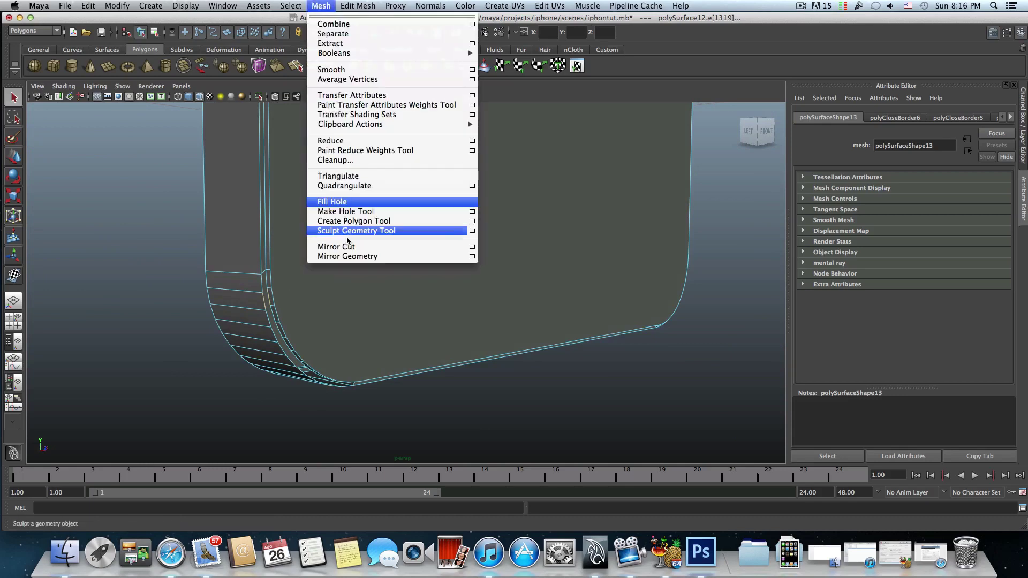
{"action": "left_click", "coordinate": [346, 204]}
- Examine the phone's long side rim and both upper corners for remaining gaps
{"action": "left_click_drag", "start_coordinate": [311, 261], "coordinate": [457, 263], "text": "alt"}
{"action": "middle_click_drag", "start_coordinate": [459, 261], "coordinate": [431, 379], "text": "alt"}
{"action": "right_click_drag", "start_coordinate": [535, 266], "coordinate": [443, 268], "text": "alt"}
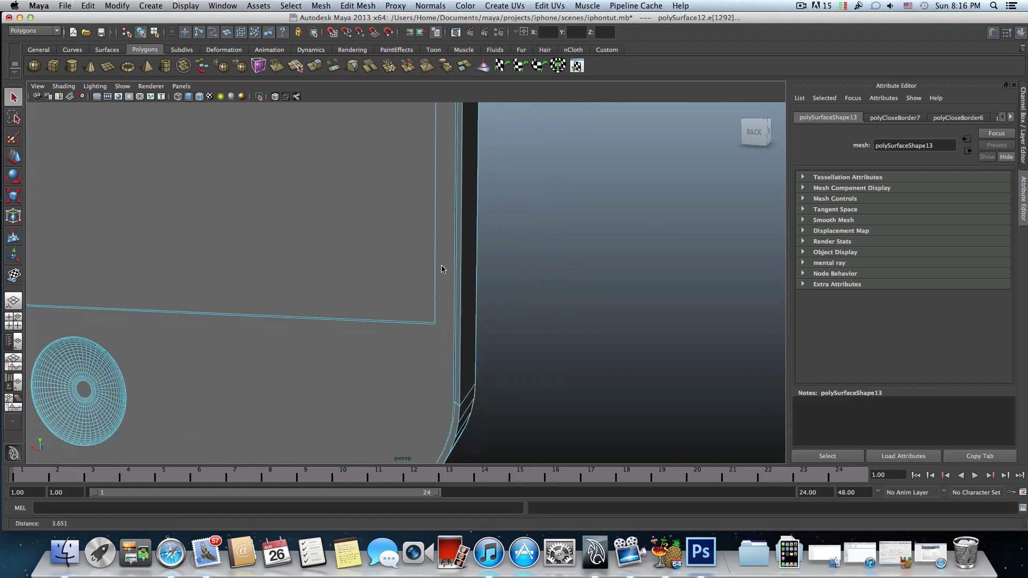
{"action": "middle_click_drag", "start_coordinate": [443, 268], "coordinate": [491, 370], "text": "alt"}
{"action": "middle_click_drag", "start_coordinate": [506, 263], "coordinate": [512, 319], "text": "alt"}
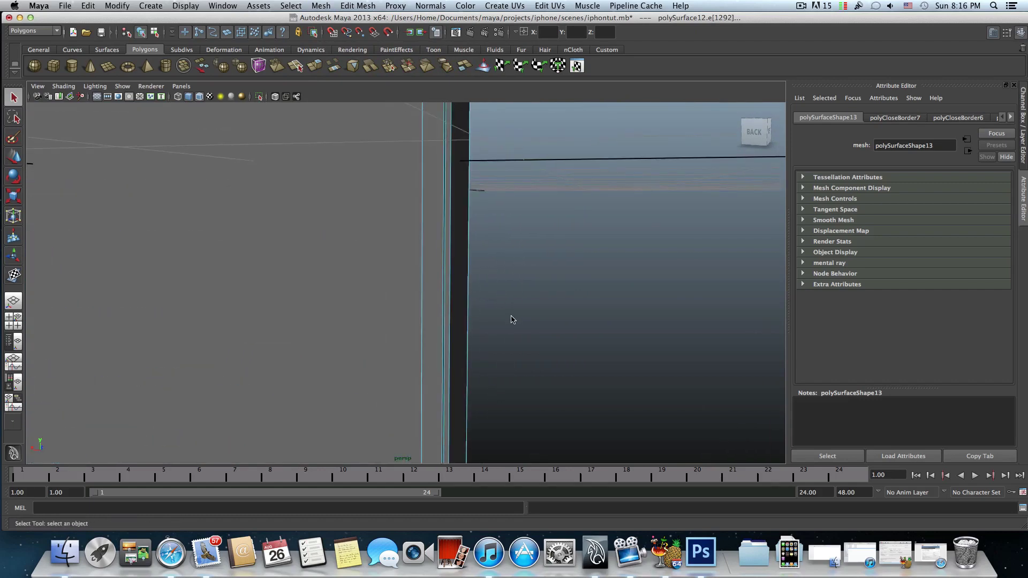
{"action": "middle_click_drag", "start_coordinate": [492, 284], "coordinate": [521, 411], "text": "alt"}
{"action": "middle_click_drag", "start_coordinate": [507, 305], "coordinate": [486, 380], "text": "alt"}
{"action": "middle_click_drag", "start_coordinate": [501, 273], "coordinate": [498, 345], "text": "alt"}
{"action": "left_click_drag", "start_coordinate": [497, 345], "coordinate": [394, 307], "text": "alt"}
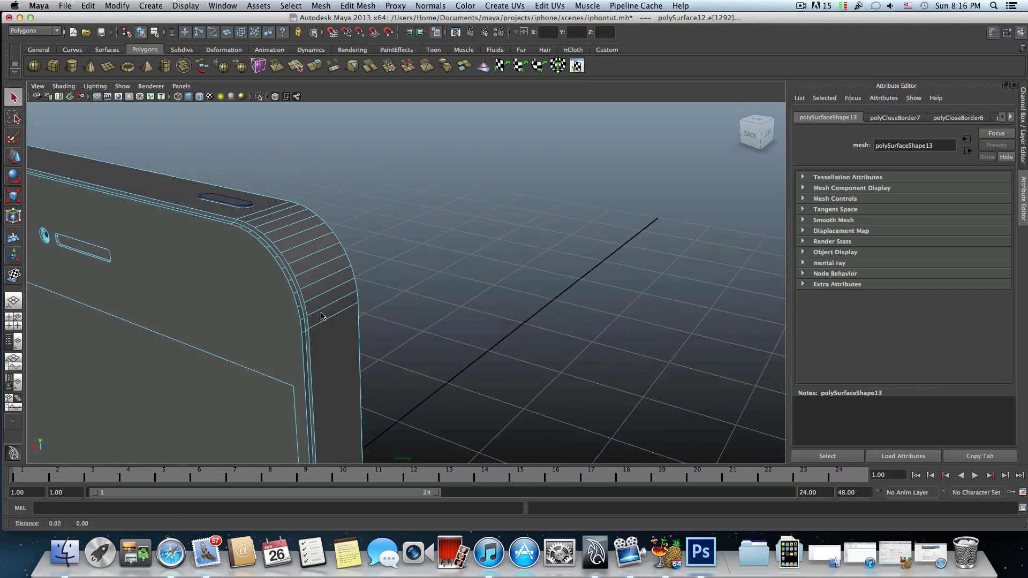
{"action": "left_click_drag", "start_coordinate": [321, 316], "coordinate": [401, 380], "text": "alt"}
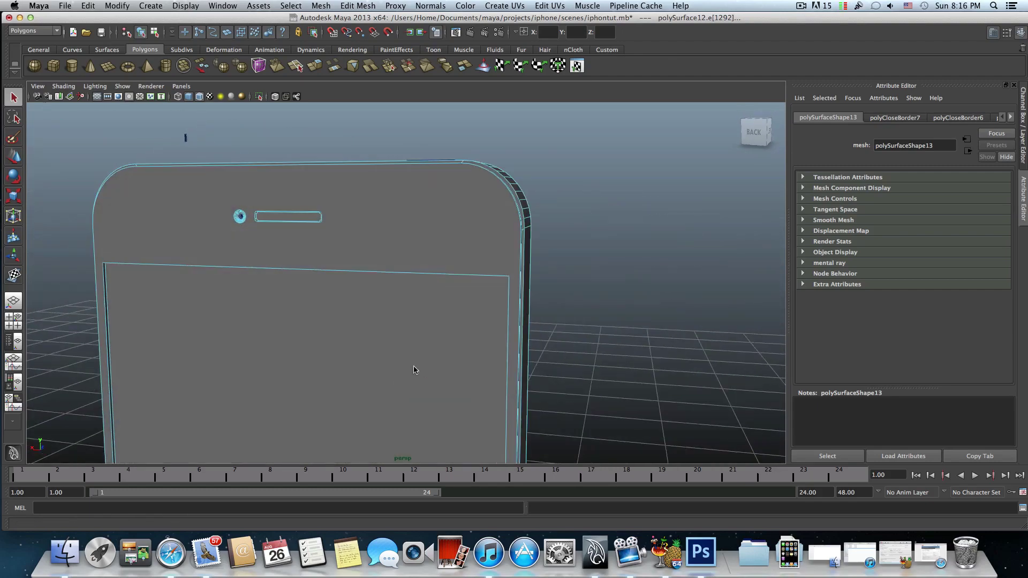
{"action": "right_click_drag", "start_coordinate": [414, 367], "coordinate": [347, 354], "text": "alt"}
{"action": "left_click_drag", "start_coordinate": [347, 354], "coordinate": [406, 356], "text": "alt"}
{"action": "right_click_drag", "start_coordinate": [406, 356], "coordinate": [341, 364], "text": "alt"}
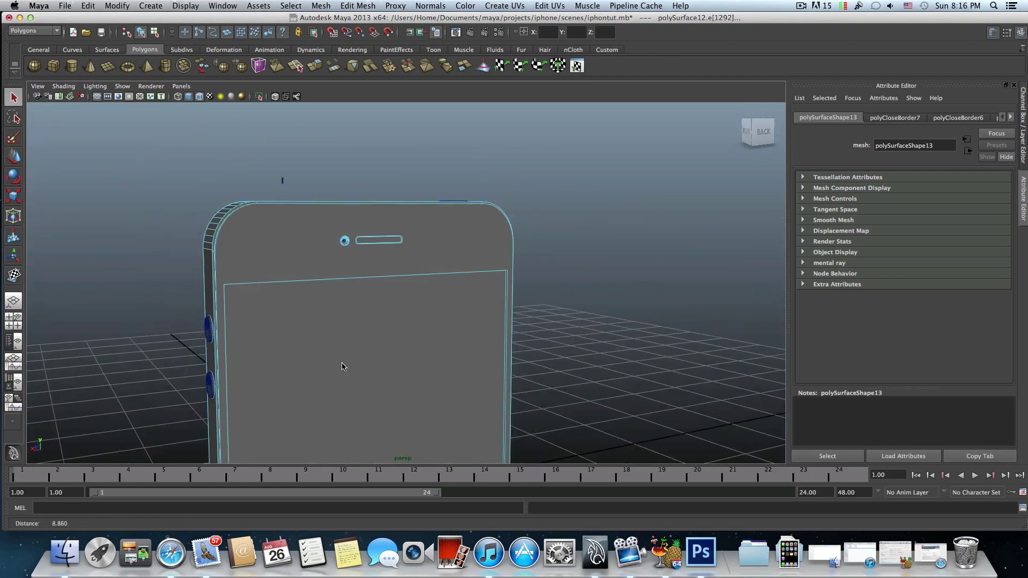
- Delete the small stray cylinder floating behind the phone's top edge near the round headphone hole
{"action": "mouse_move", "coordinate": [342, 366]}
{"action": "left_mouse_down", "text": "alt"}
{"action": "mouse_move", "coordinate": [321, 382]}
{"action": "mouse_move", "coordinate": [340, 378]}
{"action": "mouse_move", "coordinate": [335, 370]}
{"action": "left_mouse_up", "text": "alt"}
{"action": "right_click_drag", "start_coordinate": [303, 303], "coordinate": [393, 306], "text": "alt"}
{"action": "left_click_drag", "start_coordinate": [303, 329], "coordinate": [315, 321], "text": "alt"}
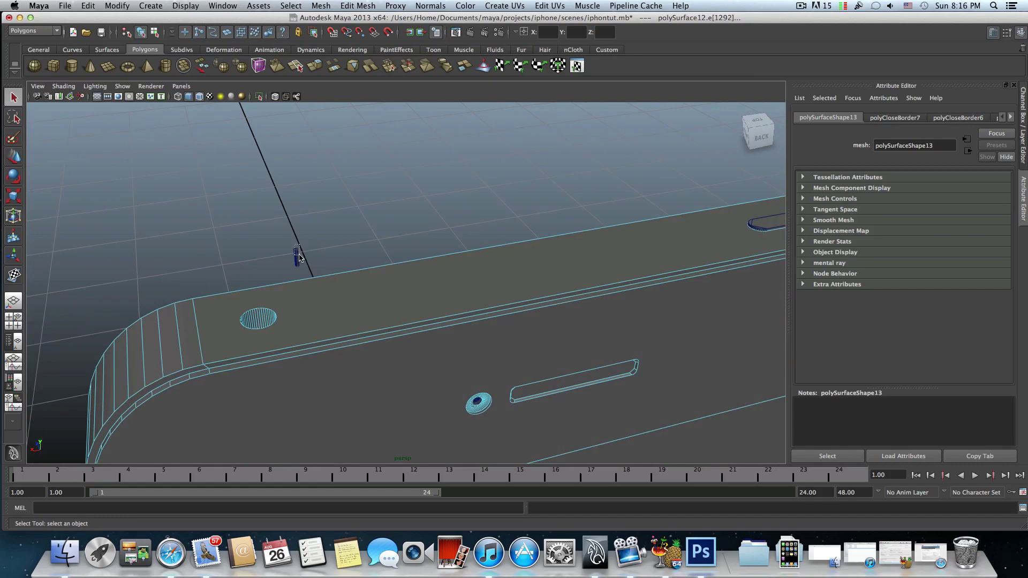
{"action": "left_click", "coordinate": [297, 257]}
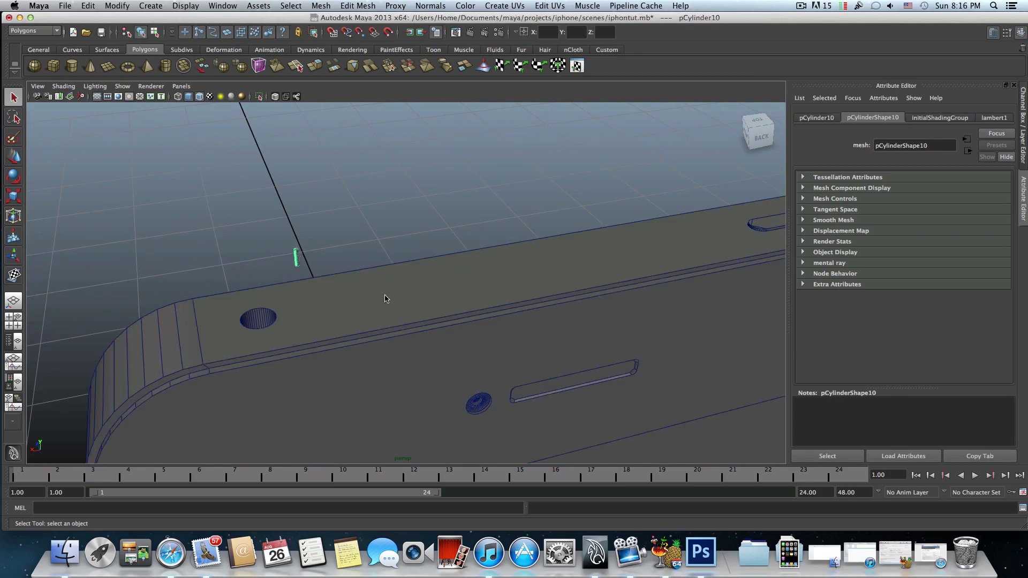
{"action": "scroll", "coordinate": [378, 314], "scroll_direction": "down", "scroll_amount": 5}
{"action": "key", "text": "Delete"}
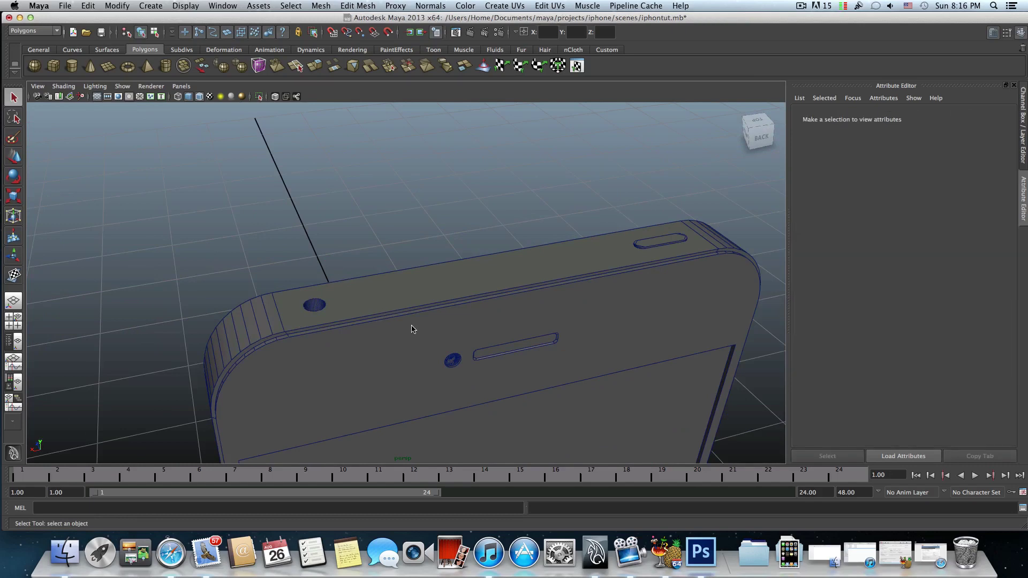
{"action": "scroll", "coordinate": [412, 328], "scroll_direction": "down", "scroll_amount": 5}
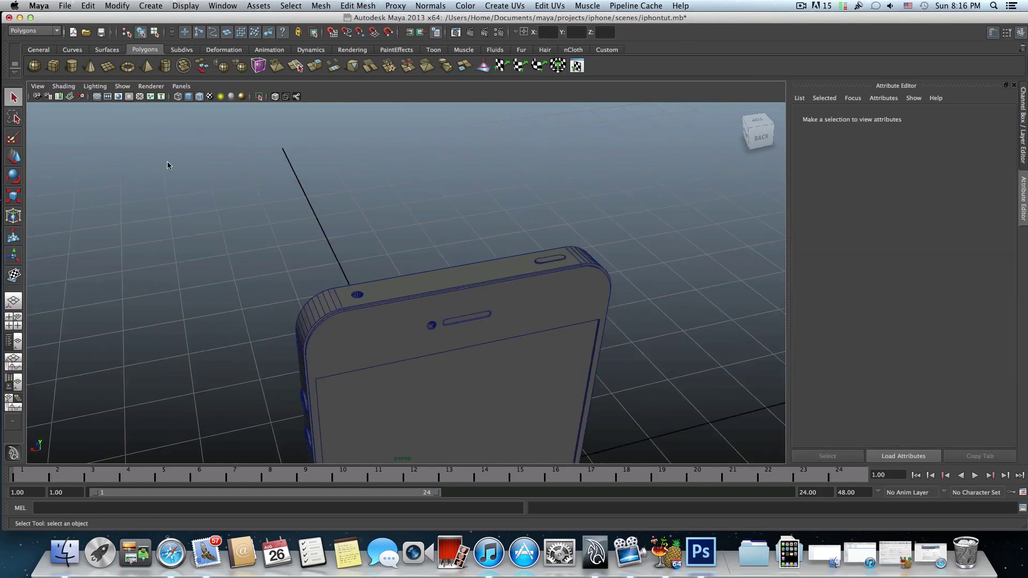
- Create a polygon cylinder and set its Subdivisions Axis to 50
{"action": "left_click", "coordinate": [71, 65]}
{"action": "scroll", "coordinate": [296, 354], "scroll_direction": "down", "scroll_amount": 3}
{"action": "right_click_drag", "start_coordinate": [296, 355], "coordinate": [209, 282], "text": "alt"}
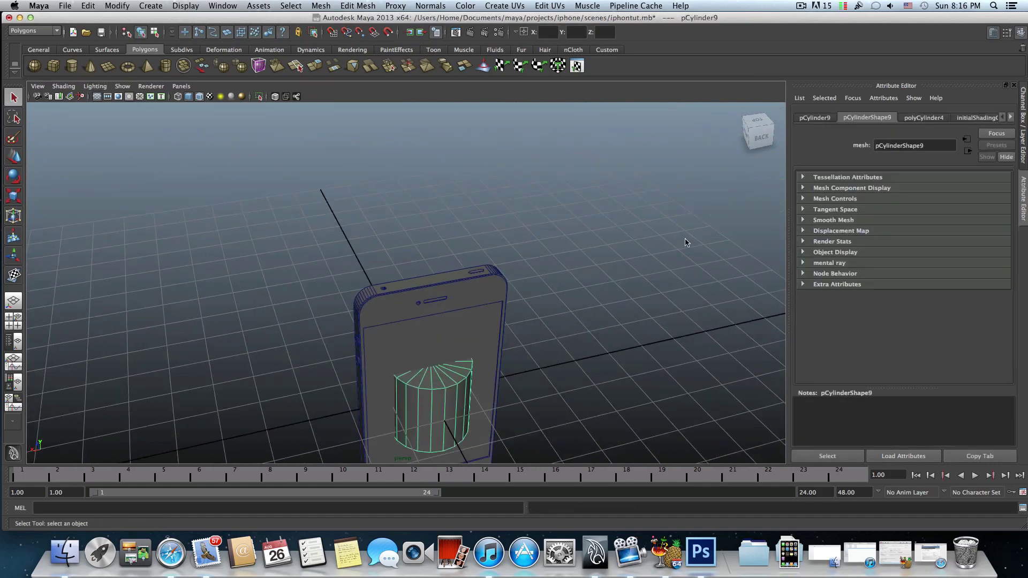
{"action": "left_click", "coordinate": [916, 119]}
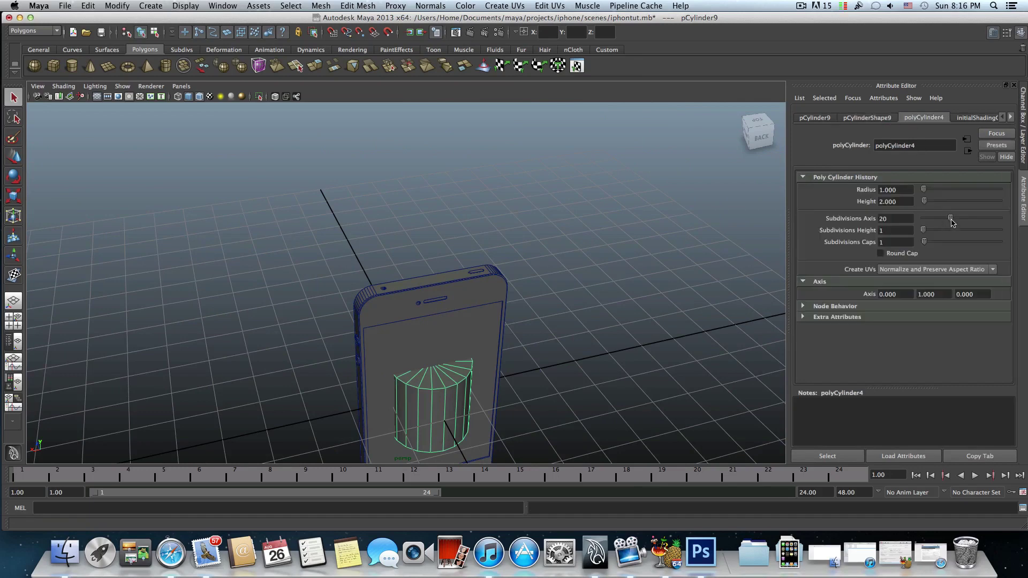
{"action": "left_click_drag", "start_coordinate": [951, 219], "coordinate": [1023, 227]}
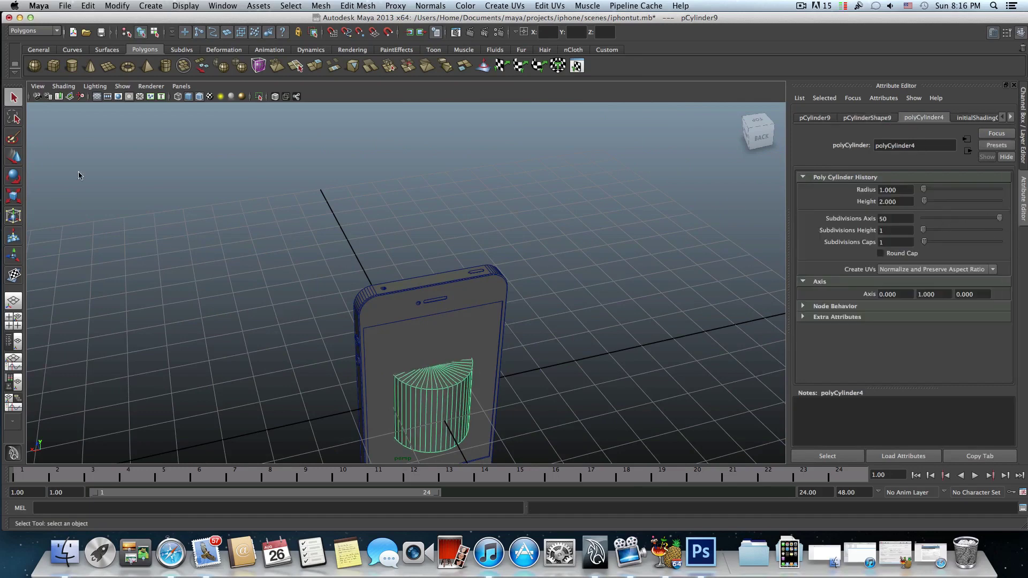
- Raise the cylinder to the phone's top edge and set its Subdivisions Height to 24
{"action": "left_click", "coordinate": [14, 156]}
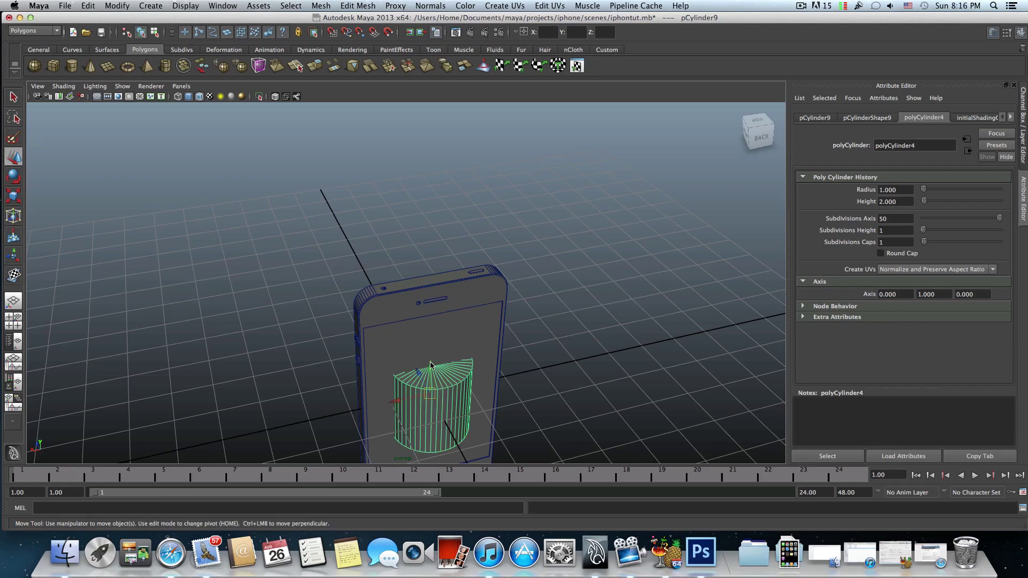
{"action": "left_click_drag", "start_coordinate": [431, 365], "coordinate": [430, 223]}
{"action": "scroll", "coordinate": [506, 272], "scroll_direction": "up", "scroll_amount": 8}
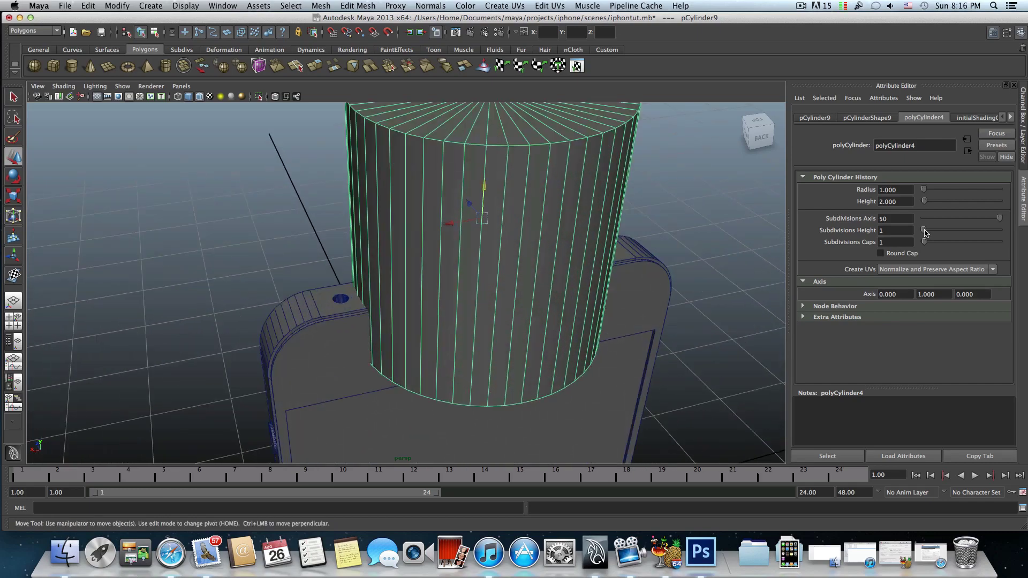
{"action": "left_click_drag", "start_coordinate": [925, 234], "coordinate": [961, 234]}
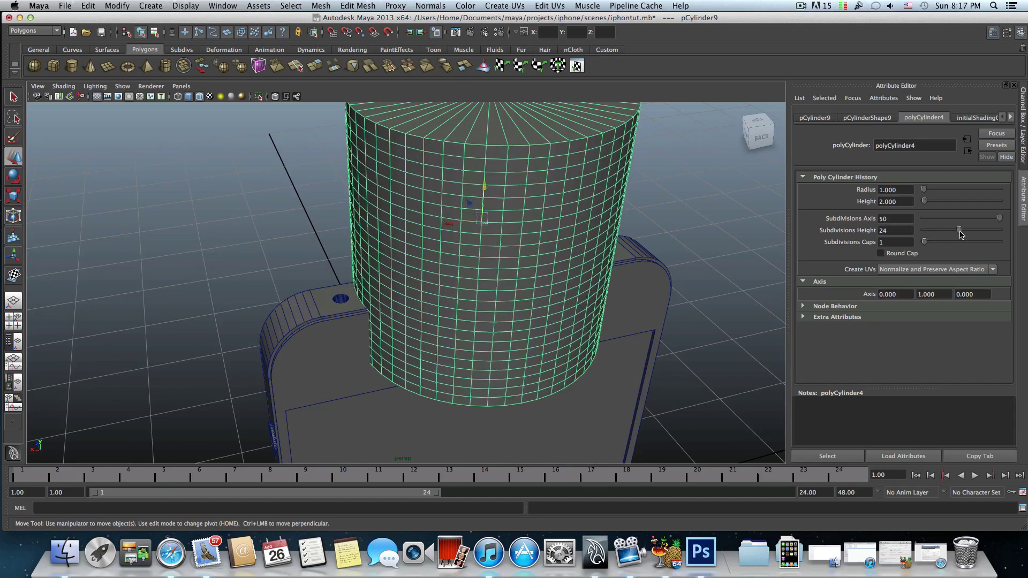
- Scale the cylinder uniformly to about 0.032 and stretch it along its height into a thin pin
{"action": "left_click", "coordinate": [10, 198]}
{"action": "left_click_drag", "start_coordinate": [481, 222], "coordinate": [434, 271]}
{"action": "left_click", "coordinate": [15, 156]}
{"action": "left_click", "coordinate": [14, 196]}
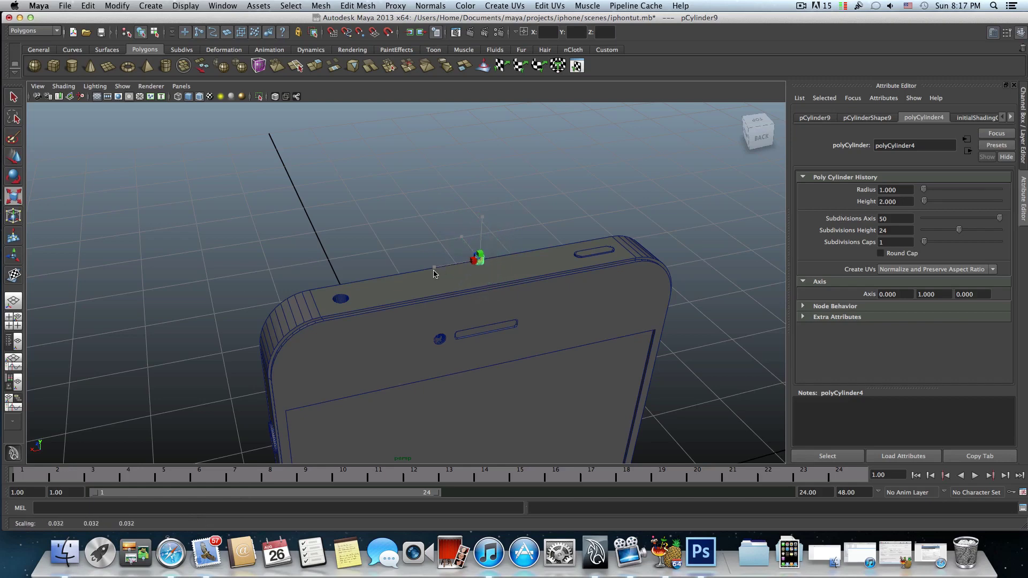
{"action": "mouse_move", "coordinate": [482, 217]}
{"action": "left_mouse_down"}
{"action": "mouse_move", "coordinate": [494, 187]}
{"action": "mouse_move", "coordinate": [484, 198]}
{"action": "left_mouse_up"}
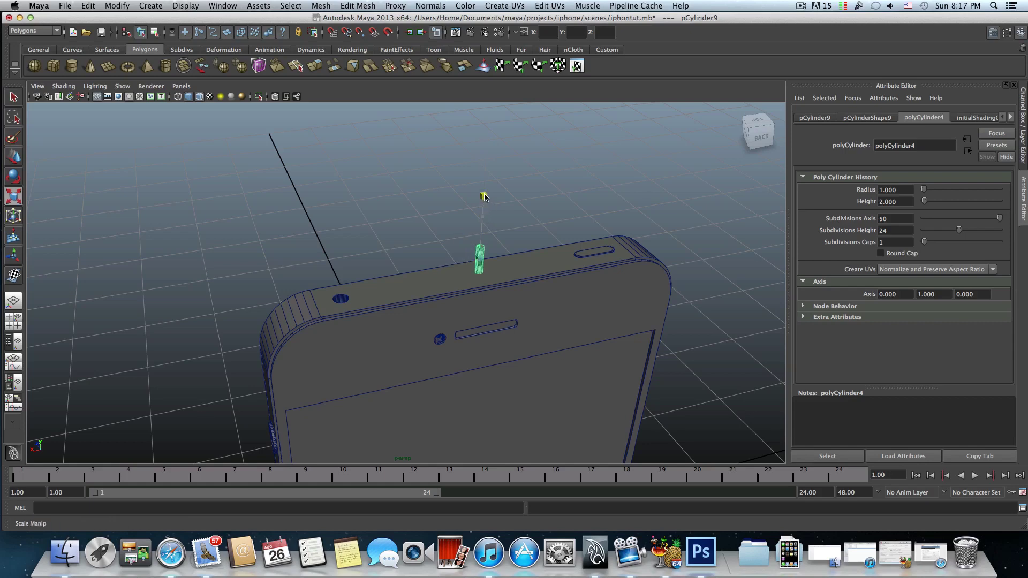
- Move the thin cylinder beside the round headphone hole and lower it into the top face, at about X 0.958, Y 3.338
{"action": "left_click", "coordinate": [13, 156]}
{"action": "left_click_drag", "start_coordinate": [449, 266], "coordinate": [340, 286]}
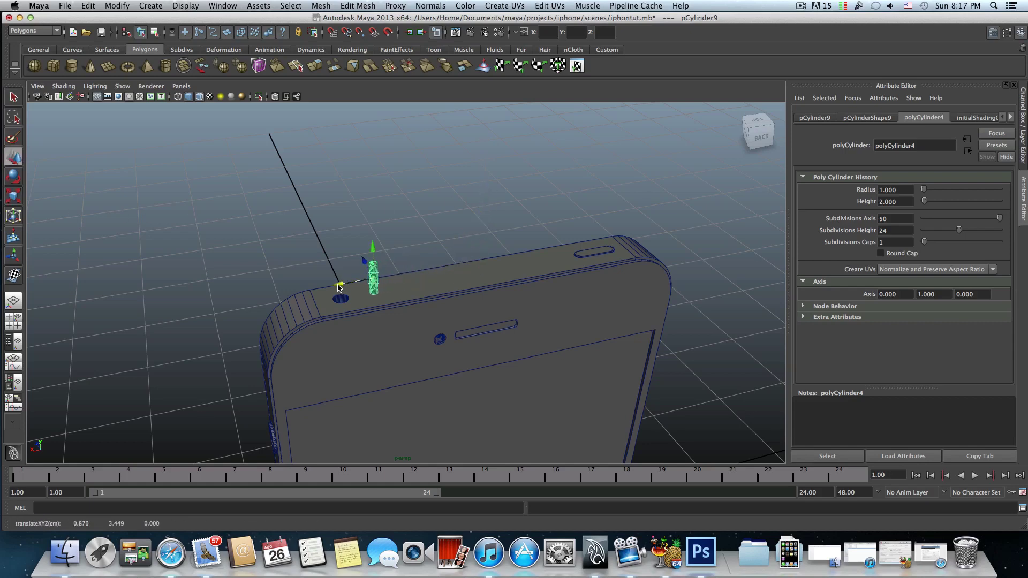
{"action": "middle_click_drag", "start_coordinate": [353, 294], "coordinate": [388, 256], "text": "alt"}
{"action": "left_click_drag", "start_coordinate": [376, 247], "coordinate": [364, 249]}
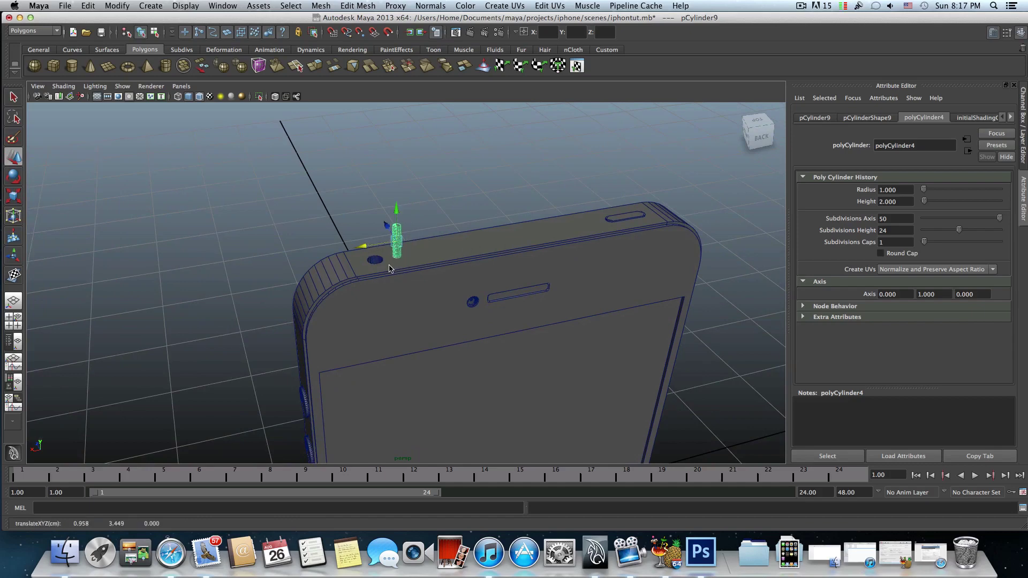
{"action": "left_click_drag", "start_coordinate": [398, 212], "coordinate": [396, 227]}
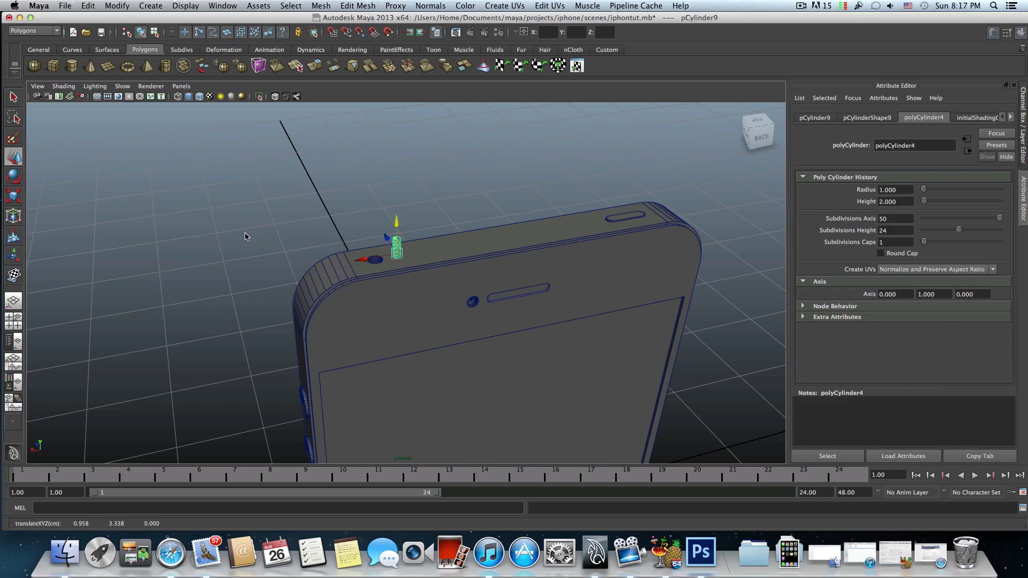
{"action": "scroll", "coordinate": [399, 236], "scroll_direction": "up", "scroll_amount": 8}
{"action": "middle_click_drag", "start_coordinate": [403, 233], "coordinate": [406, 296], "text": "alt"}
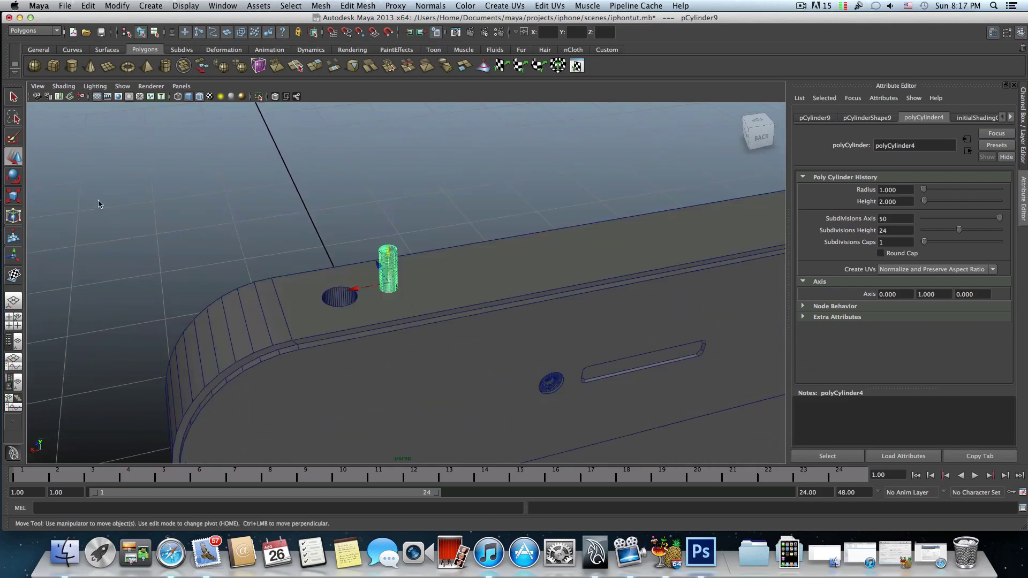
- Scale the cylinder beside the headphone hole down uniformly and lower it into the top face to about Y 3.314
{"action": "left_click", "coordinate": [14, 195]}
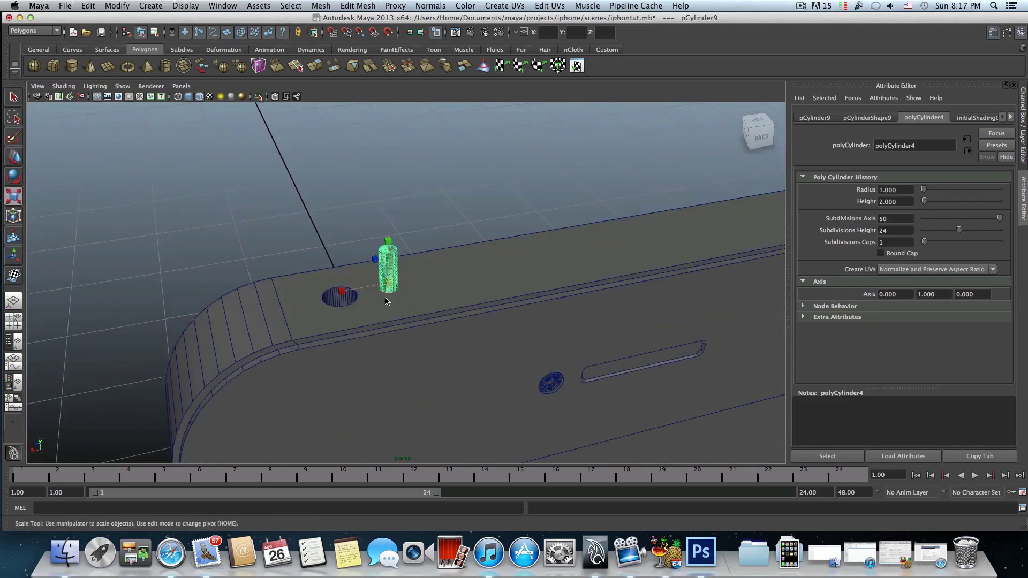
{"action": "left_click_drag", "start_coordinate": [386, 284], "coordinate": [335, 303]}
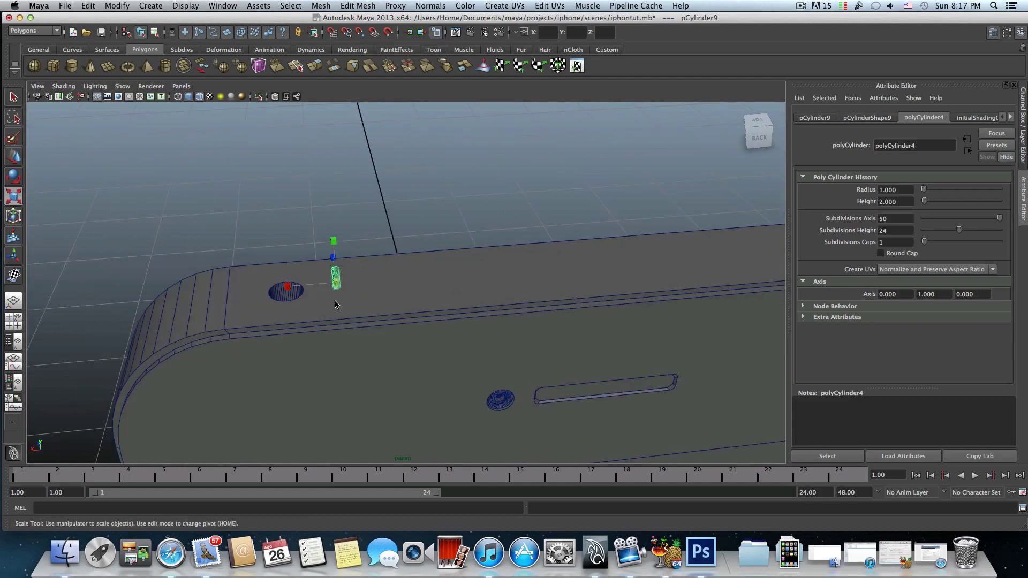
{"action": "scroll", "coordinate": [332, 317], "scroll_direction": "up", "scroll_amount": 3}
{"action": "middle_click_drag", "start_coordinate": [238, 336], "coordinate": [291, 303], "text": "alt"}
{"action": "scroll", "coordinate": [318, 262], "scroll_direction": "up", "scroll_amount": 3}
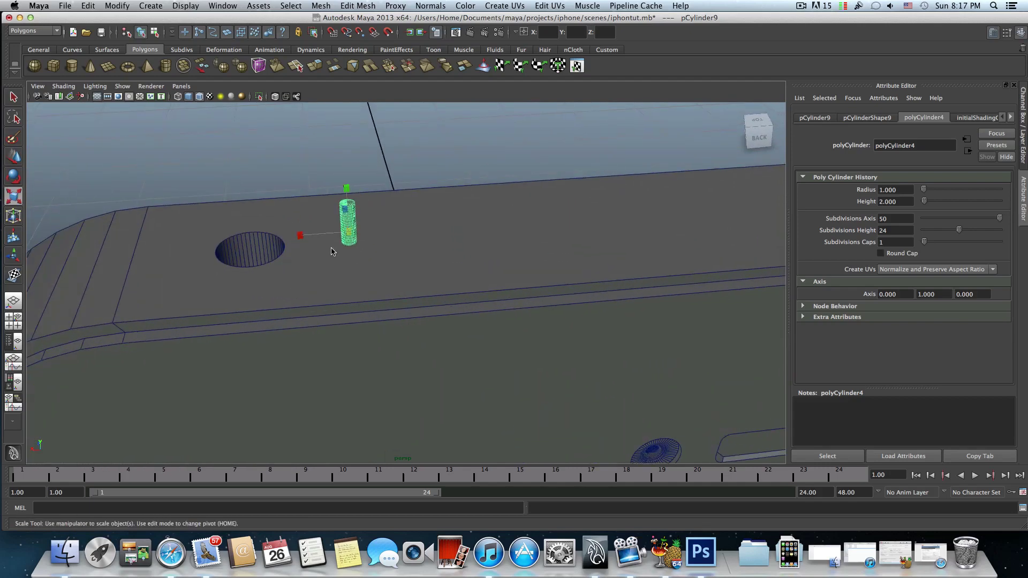
{"action": "key", "text": "w"}
{"action": "left_click_drag", "start_coordinate": [348, 206], "coordinate": [349, 222]}
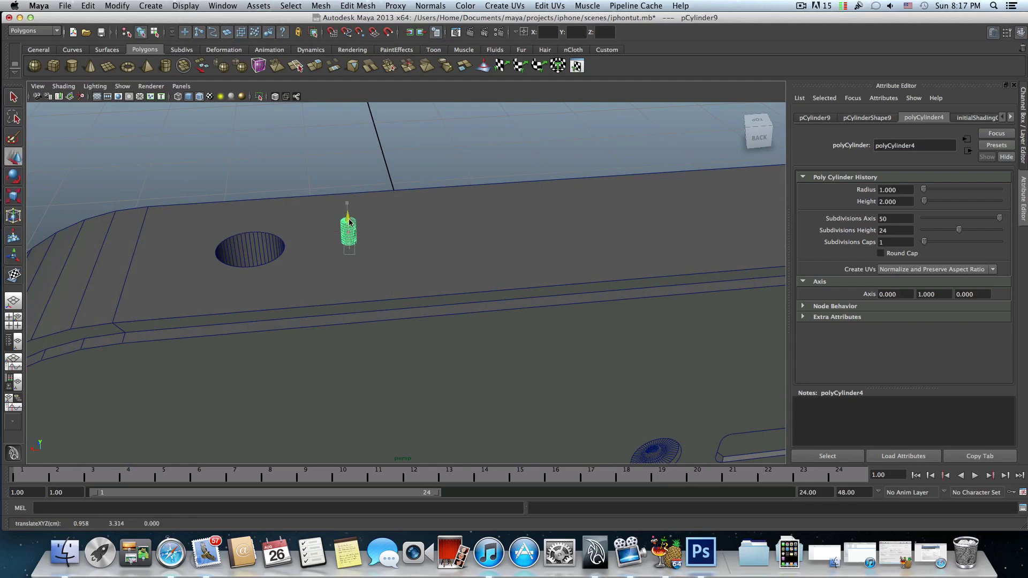
- Scale the cylinder beside the headphone hole down uniformly to about 0.008 across, and stretch it taller along its height
{"action": "left_click", "coordinate": [12, 198]}
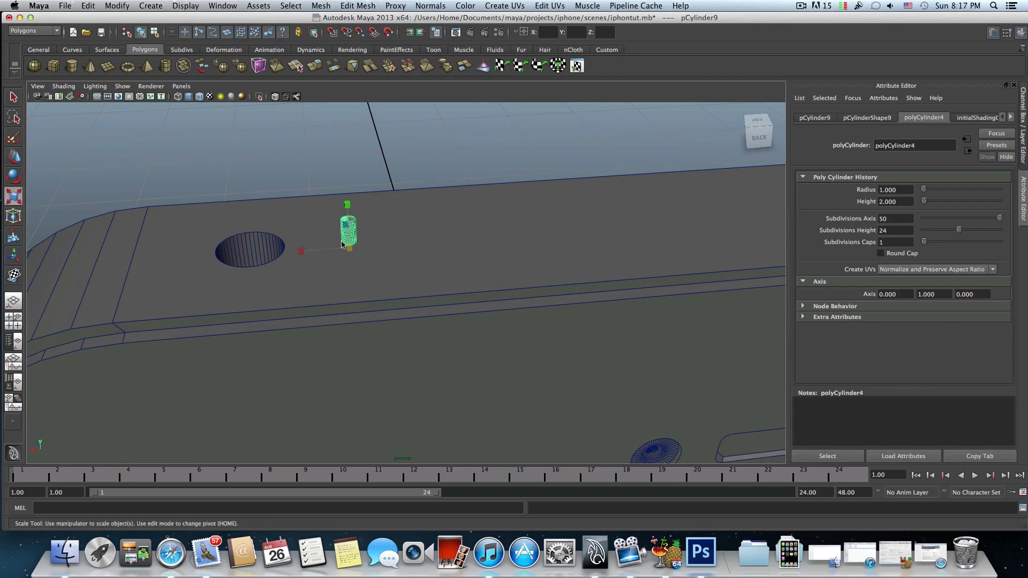
{"action": "left_click_drag", "start_coordinate": [353, 251], "coordinate": [342, 253]}
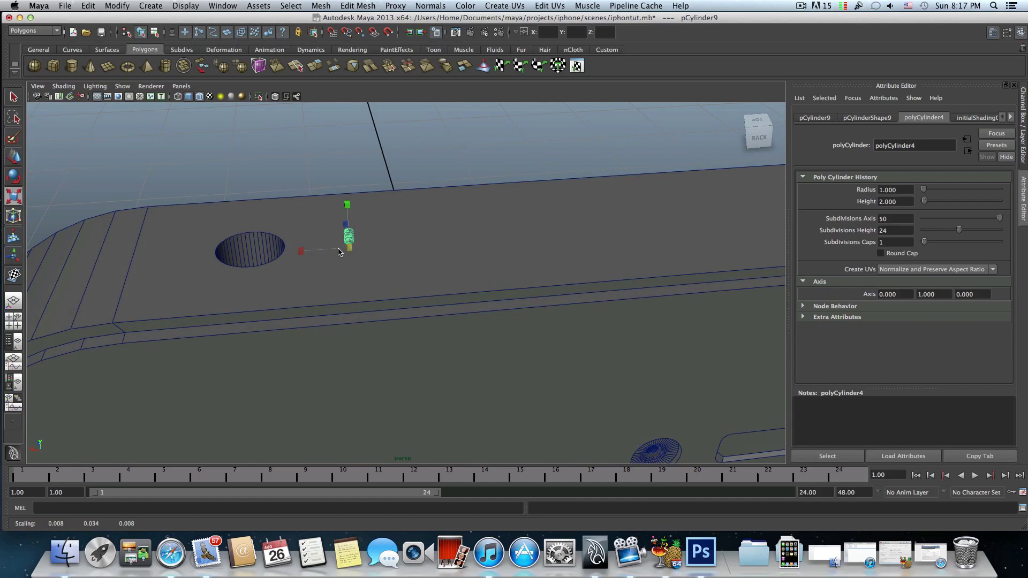
{"action": "left_click_drag", "start_coordinate": [344, 209], "coordinate": [344, 160]}
{"action": "scroll", "coordinate": [593, 293], "scroll_direction": "down", "scroll_amount": 5}
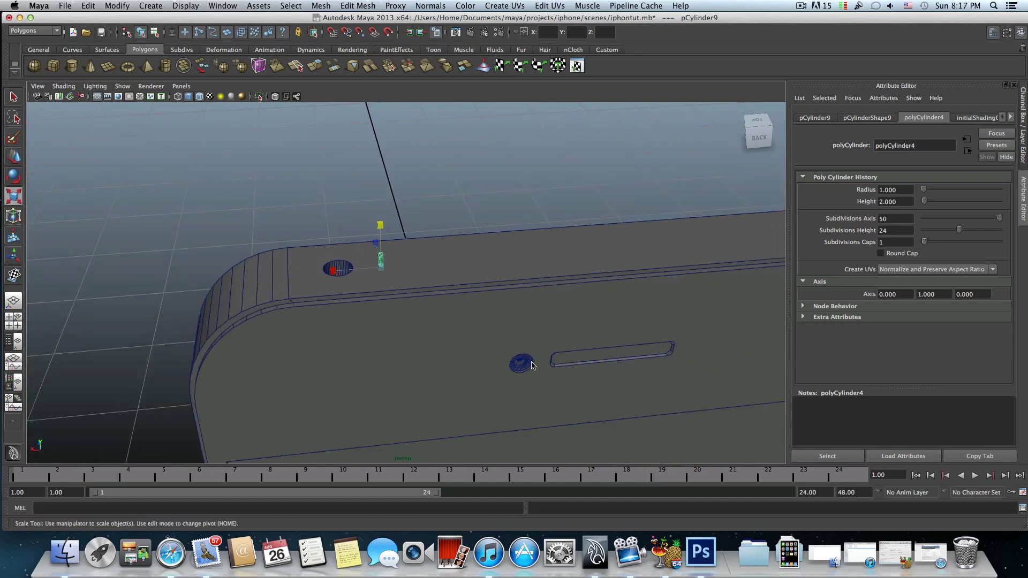
{"action": "left_click_drag", "start_coordinate": [531, 365], "coordinate": [347, 299], "text": "alt"}
{"action": "left_click_drag", "start_coordinate": [436, 332], "coordinate": [365, 320], "text": "alt"}
{"action": "left_click_drag", "start_coordinate": [366, 246], "coordinate": [362, 249], "text": "alt"}
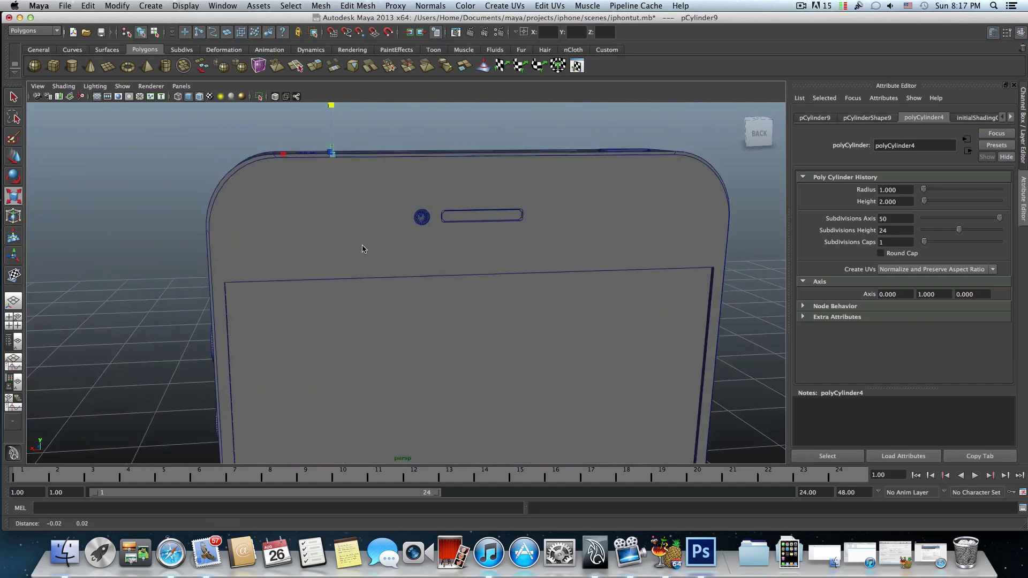
{"action": "middle_click_drag", "start_coordinate": [362, 249], "coordinate": [407, 397], "text": "alt"}
{"action": "scroll", "coordinate": [324, 257], "scroll_direction": "up", "scroll_amount": 8}
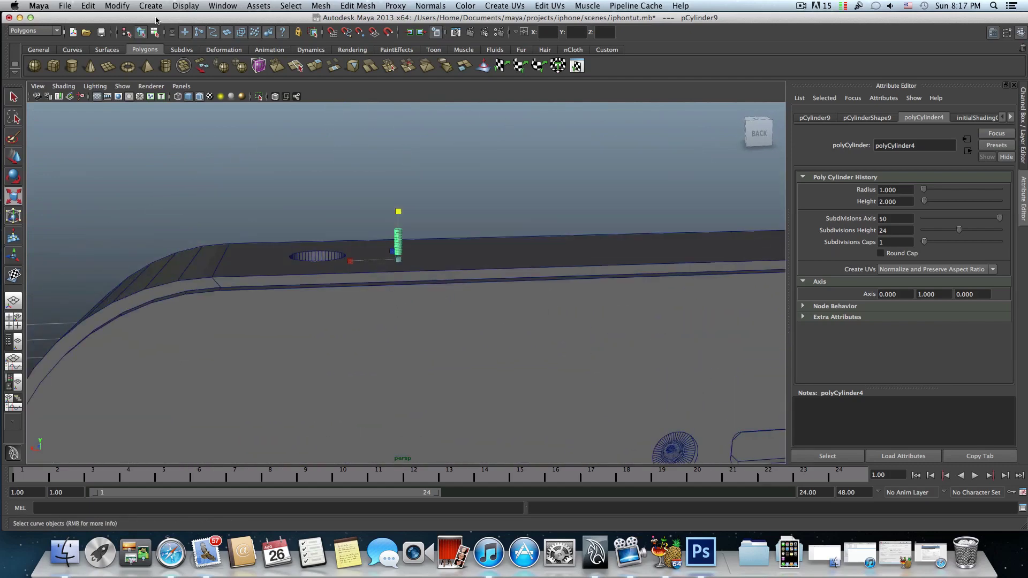
{"action": "left_click", "coordinate": [117, 6]}
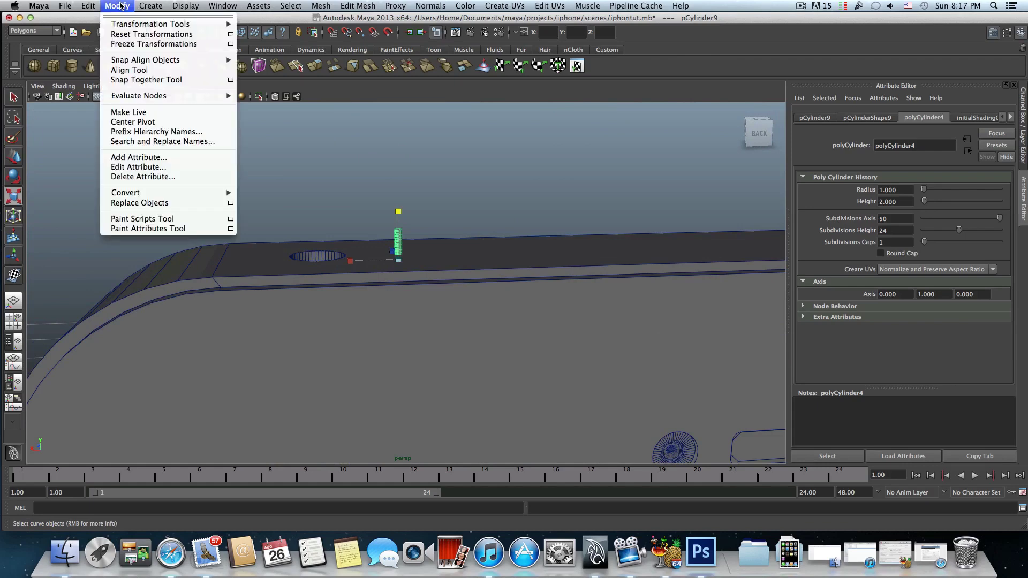
{"action": "mouse_move", "coordinate": [88, 6]}
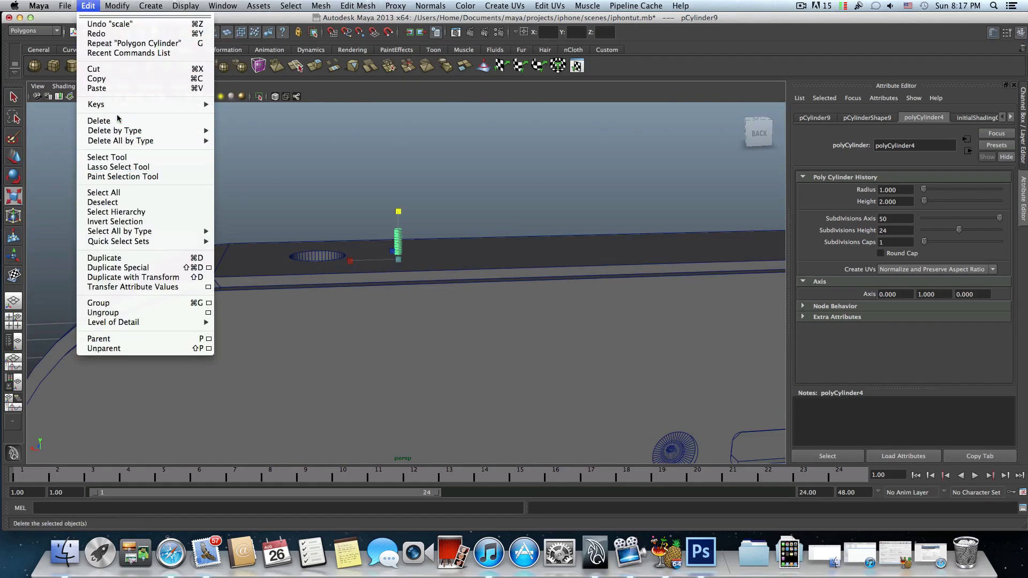
{"action": "mouse_move", "coordinate": [119, 133]}
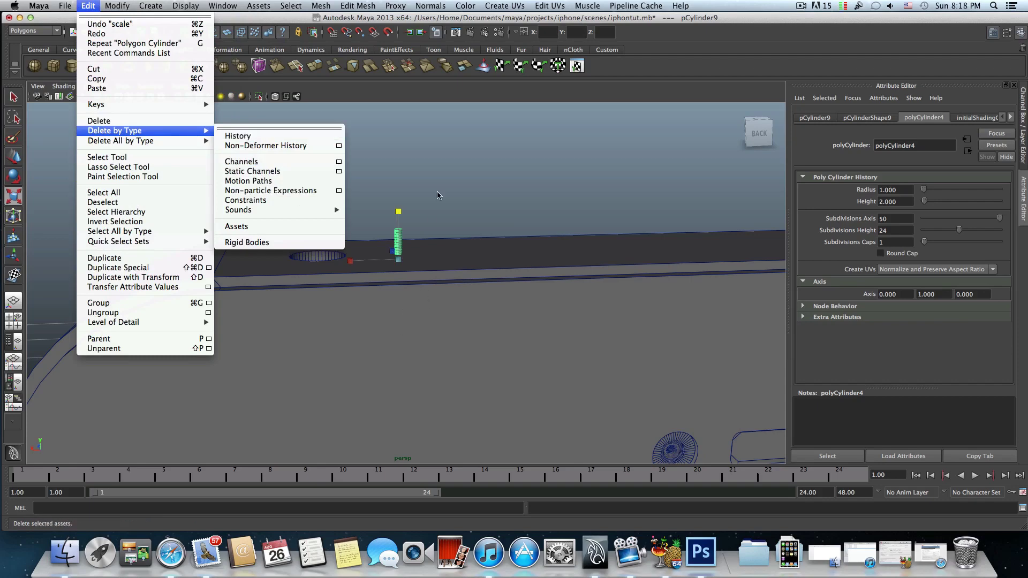
{"action": "left_click", "coordinate": [432, 271]}
- Move the thin cylinder sideways and up beside the headphone hole, to about X 1.023, Y 3.374
{"action": "left_click", "coordinate": [399, 246]}
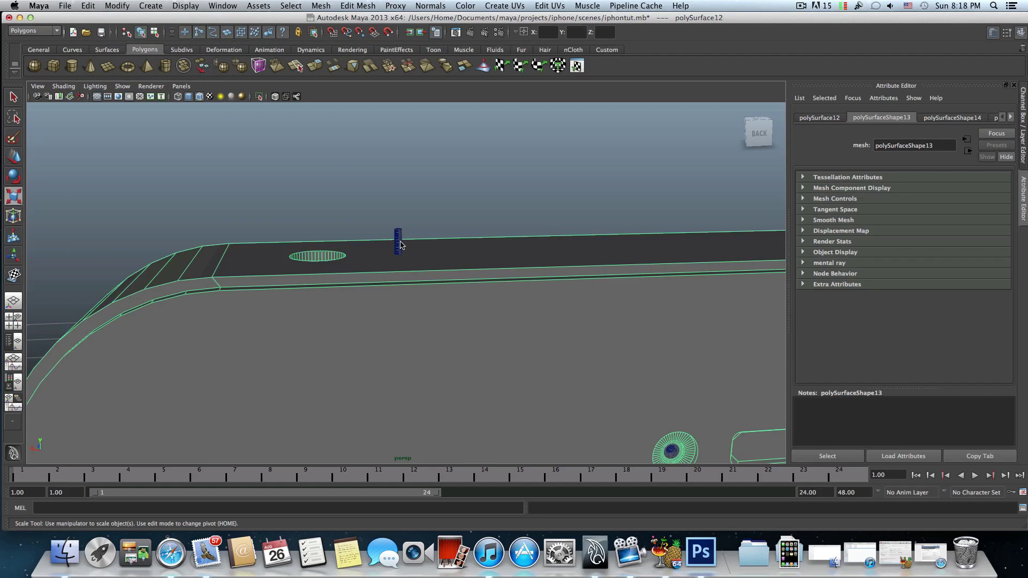
{"action": "left_click", "coordinate": [399, 241]}
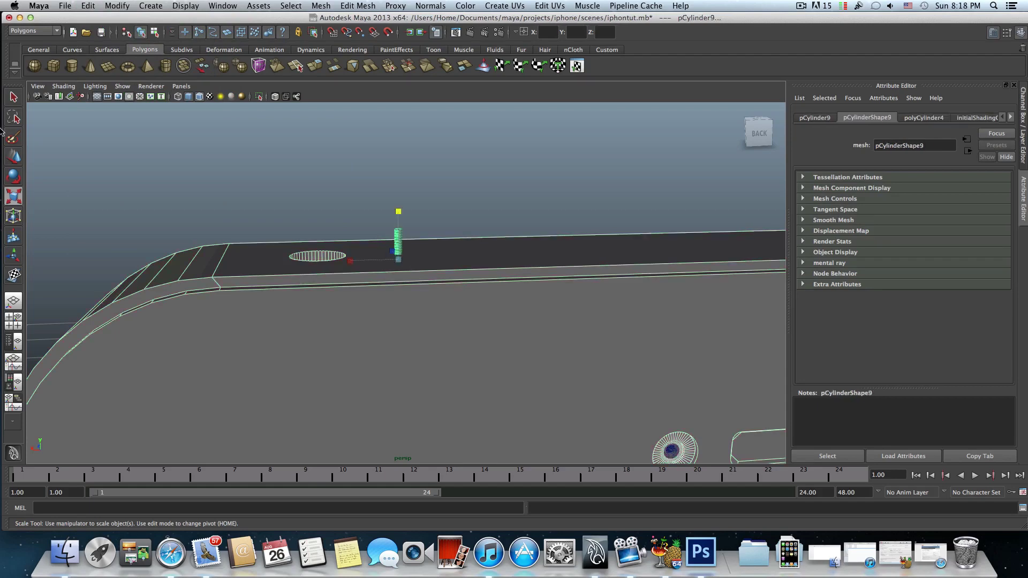
{"action": "left_click", "coordinate": [14, 156]}
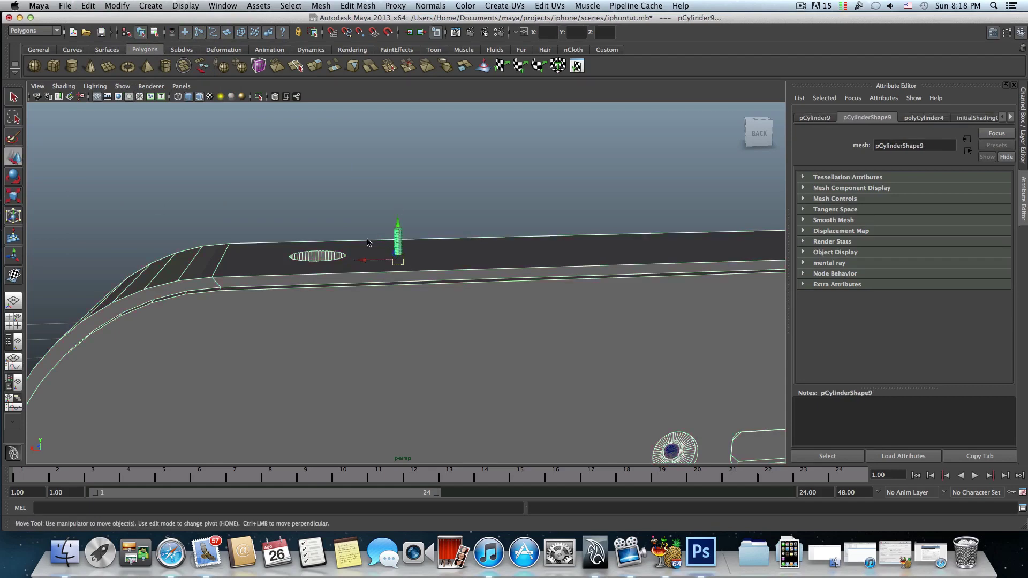
{"action": "left_click", "coordinate": [379, 212]}
{"action": "left_click", "coordinate": [398, 241]}
{"action": "left_click_drag", "start_coordinate": [366, 260], "coordinate": [399, 211]}
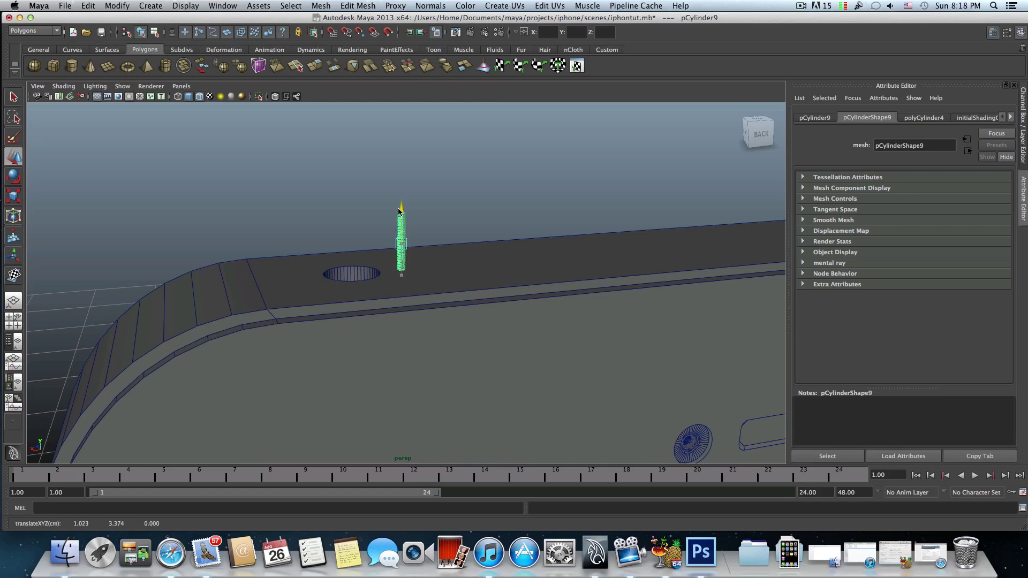
- Try to subtract the thin cylinder from the phone body with a Boolean Difference
{"action": "right_click_drag", "start_coordinate": [350, 290], "coordinate": [397, 258], "text": "alt"}
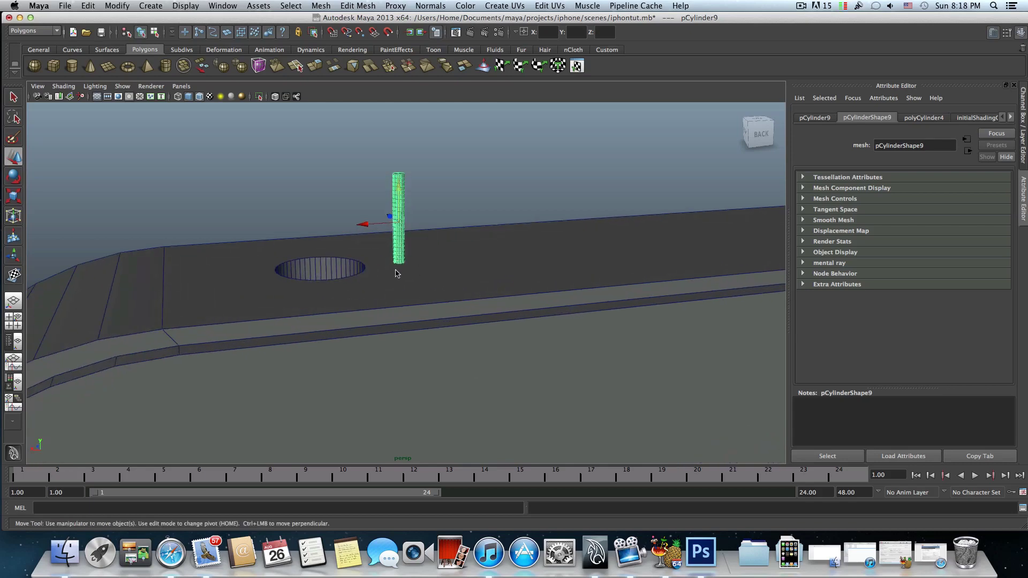
{"action": "left_click", "coordinate": [321, 6]}
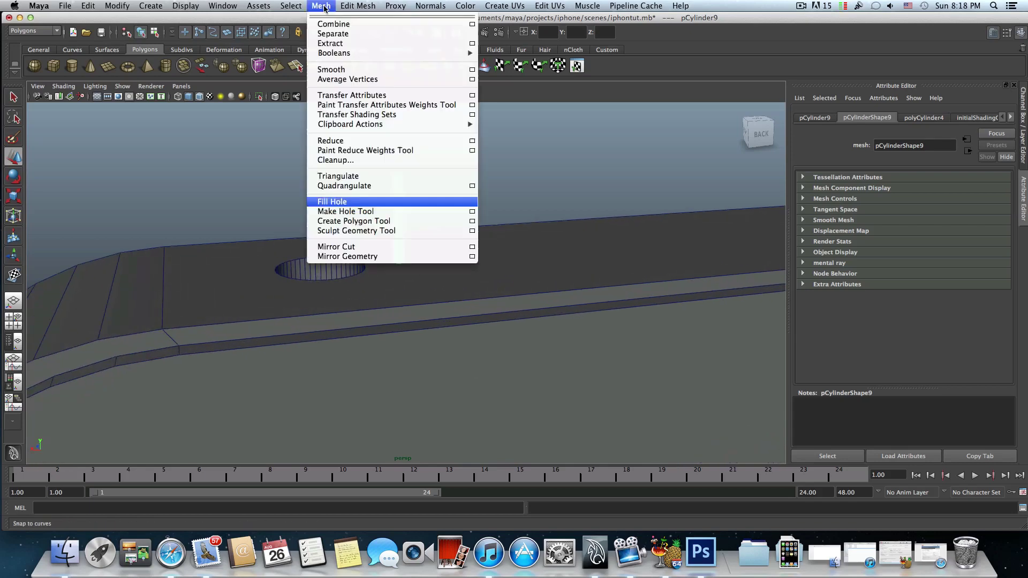
{"action": "left_click", "coordinate": [502, 273]}
{"action": "left_click_drag", "start_coordinate": [448, 217], "coordinate": [449, 263]}
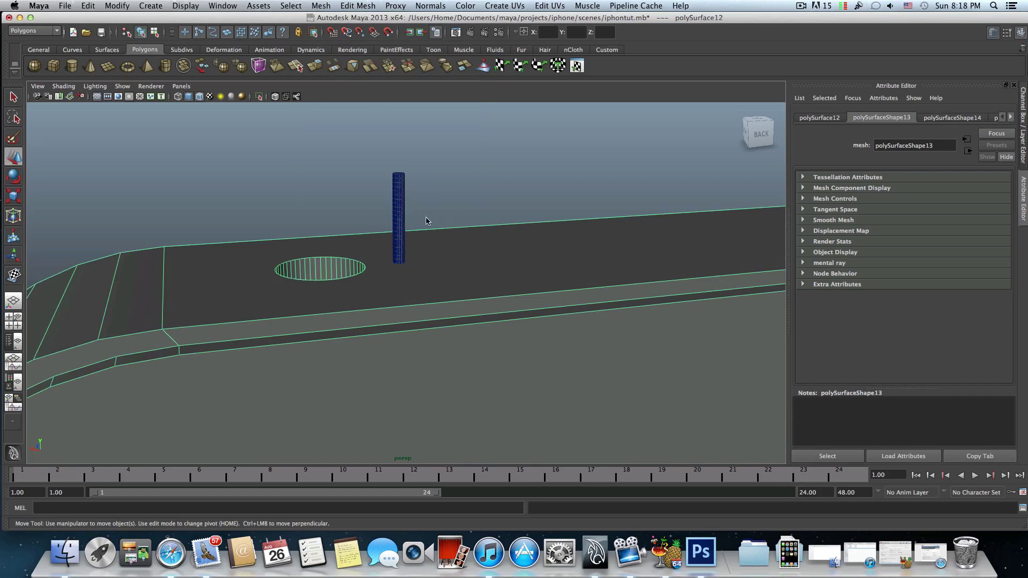
{"action": "left_click", "coordinate": [399, 201], "text": "shift"}
{"action": "left_click", "coordinate": [321, 6]}
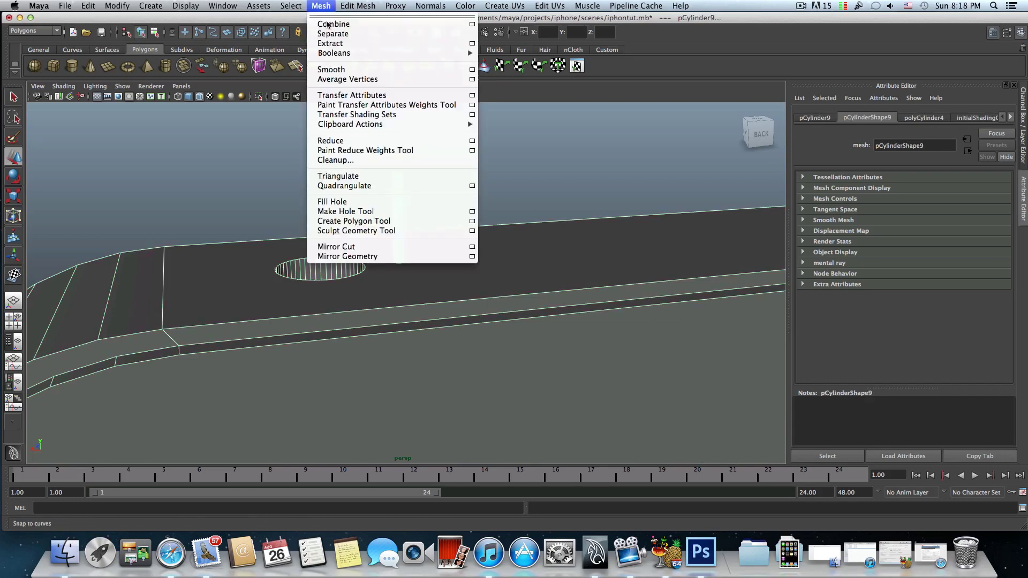
{"action": "mouse_move", "coordinate": [349, 53]}
{"action": "left_click", "coordinate": [503, 63]}
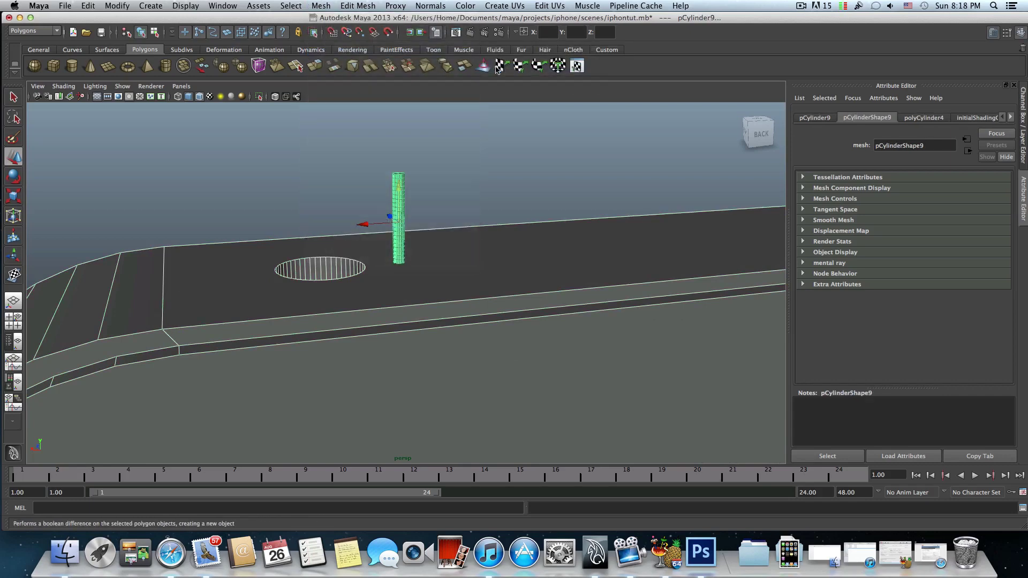
- Examine the small cut beside the headphone hole in the phone's top face, close up and from several angles
{"action": "left_click_drag", "start_coordinate": [441, 214], "coordinate": [470, 268], "text": "alt"}
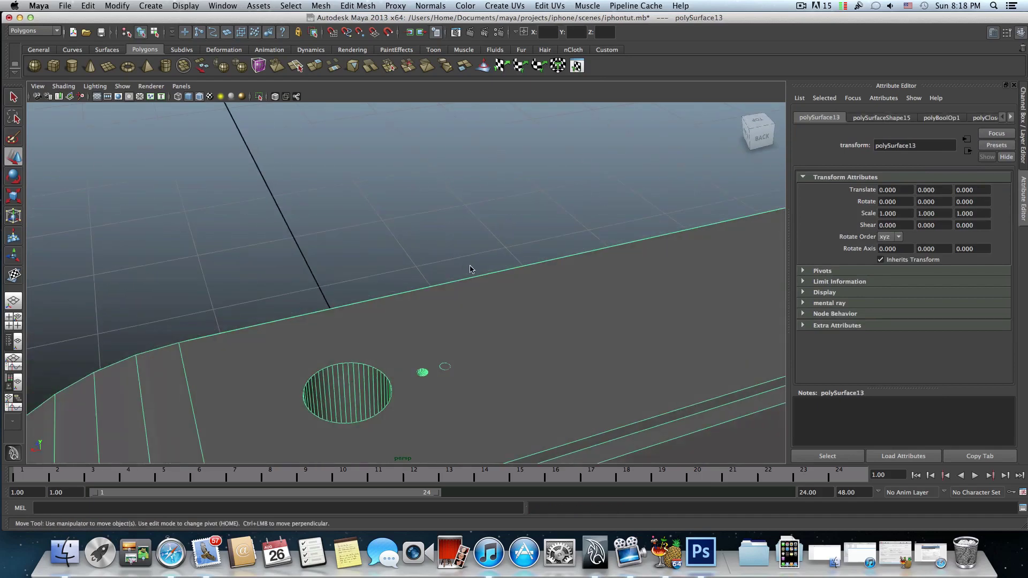
{"action": "middle_click_drag", "start_coordinate": [470, 268], "coordinate": [434, 201], "text": "alt"}
{"action": "left_click_drag", "start_coordinate": [434, 204], "coordinate": [293, 231], "text": "alt"}
{"action": "middle_click_drag", "start_coordinate": [294, 273], "coordinate": [294, 236], "text": "alt"}
{"action": "right_click_drag", "start_coordinate": [293, 236], "coordinate": [376, 255], "text": "alt"}
{"action": "middle_click_drag", "start_coordinate": [310, 257], "coordinate": [367, 217], "text": "alt"}
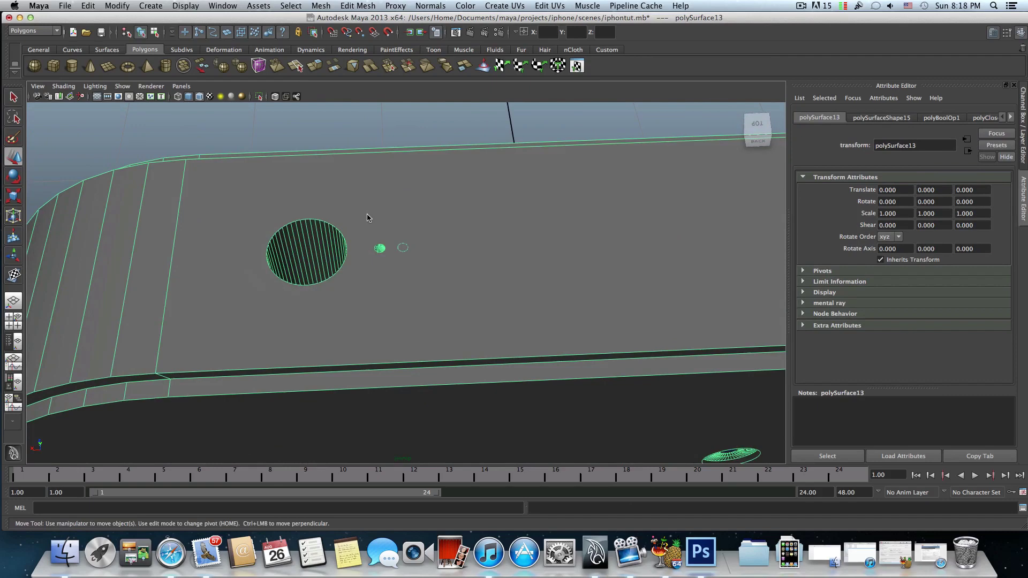
{"action": "right_click_drag", "start_coordinate": [367, 218], "coordinate": [406, 237], "text": "alt"}
{"action": "mouse_move", "coordinate": [369, 220]}
{"action": "middle_mouse_down", "text": "alt"}
{"action": "mouse_move", "coordinate": [385, 238]}
{"action": "mouse_move", "coordinate": [390, 208]}
{"action": "mouse_move", "coordinate": [360, 233]}
{"action": "middle_mouse_up", "text": "alt"}
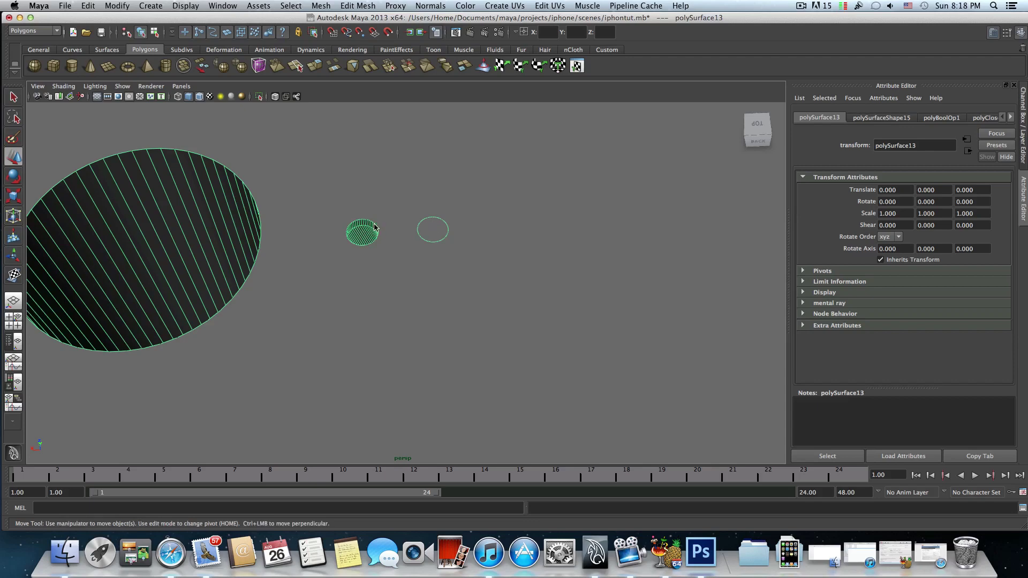
{"action": "scroll", "coordinate": [381, 230], "scroll_direction": "down", "scroll_amount": 10}
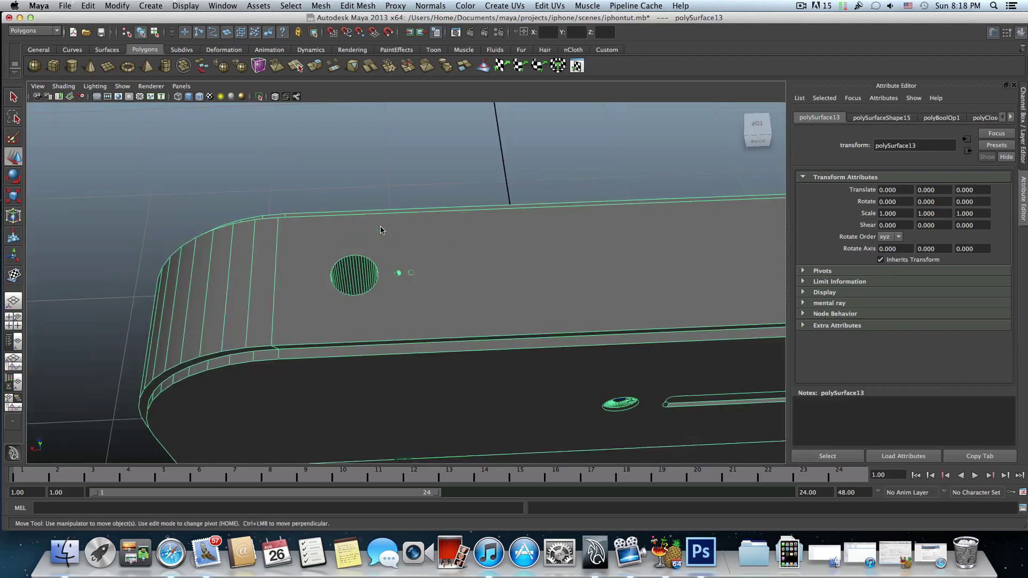
{"action": "scroll", "coordinate": [406, 298], "scroll_direction": "up", "scroll_amount": 10}
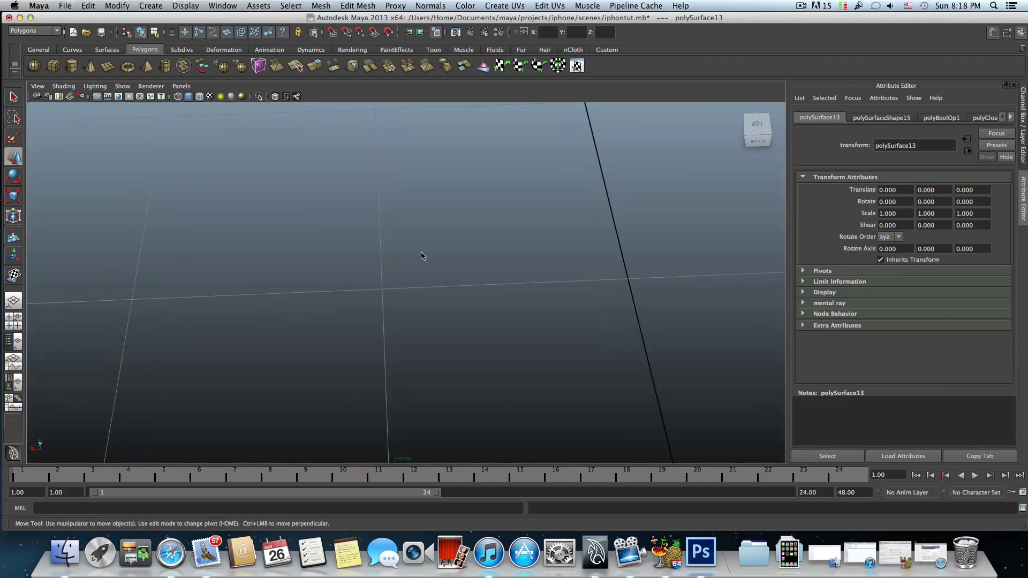
{"action": "scroll", "coordinate": [421, 252], "scroll_direction": "down", "scroll_amount": 3}
{"action": "scroll", "coordinate": [421, 257], "scroll_direction": "down", "scroll_amount": 4}
- Undo the top face selection and the Boolean difference to restore the separate thin cylinder
{"action": "right_click_drag", "start_coordinate": [416, 268], "coordinate": [423, 278]}
{"action": "left_click", "coordinate": [423, 280]}
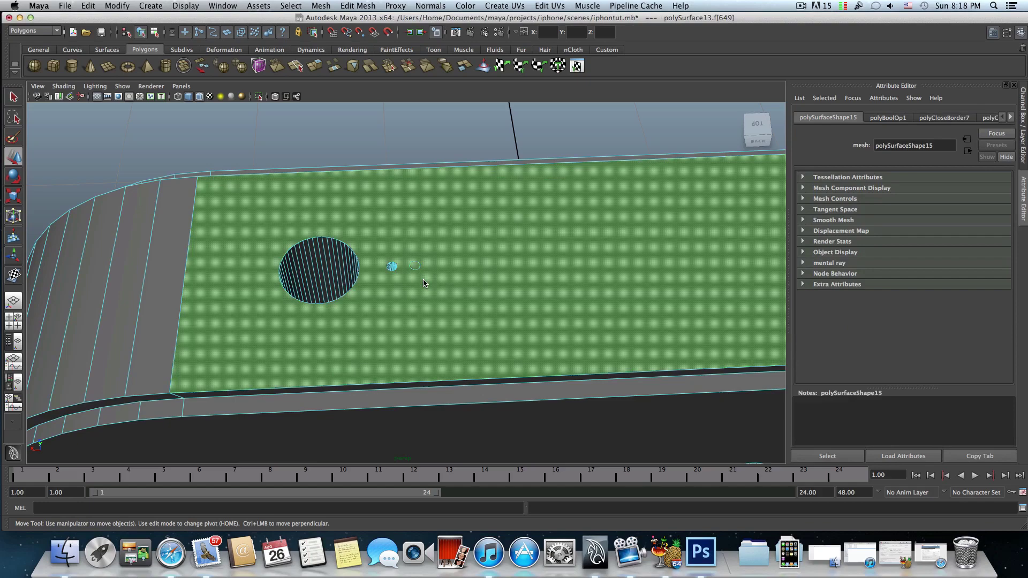
{"action": "key", "text": "F8"}
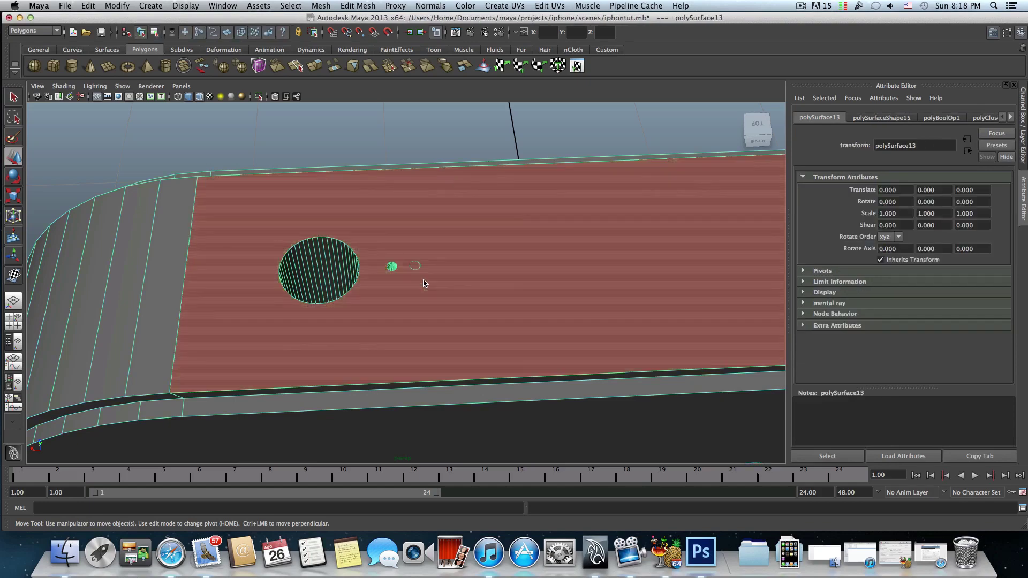
{"action": "key", "text": "super+z"}
{"action": "key", "text": "super+z"}
{"action": "key", "text": "super+z"}
{"action": "key", "text": "super+z"}
{"action": "key", "text": "super+z"}
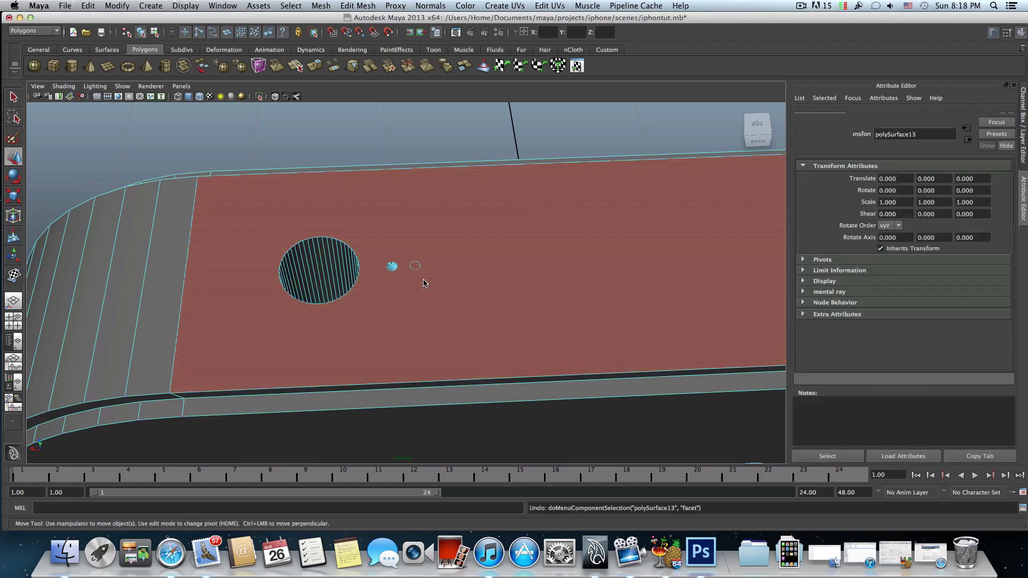
- Shift the thin cylinder sideways to about X 1.016 and lower it into the top face to about Y 3.351
{"action": "left_click", "coordinate": [394, 231]}
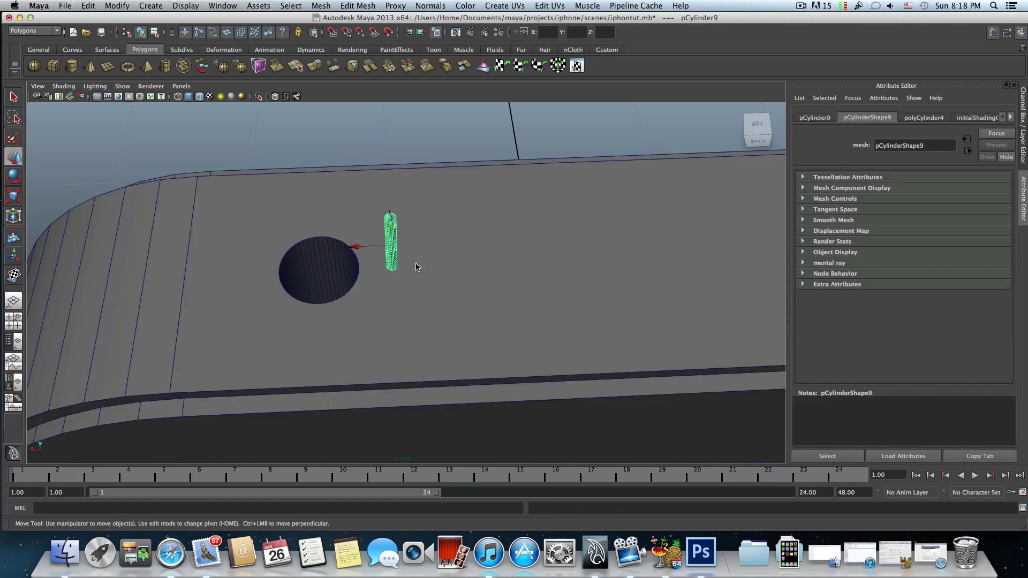
{"action": "left_click_drag", "start_coordinate": [391, 226], "coordinate": [360, 208], "text": "alt"}
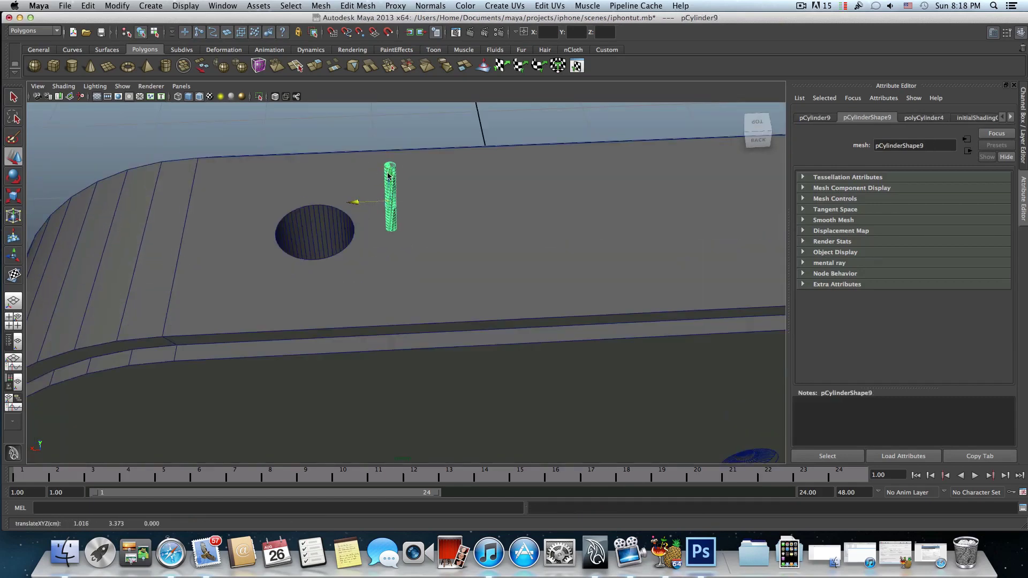
{"action": "left_click_drag", "start_coordinate": [388, 175], "coordinate": [389, 186]}
{"action": "left_click_drag", "start_coordinate": [397, 235], "coordinate": [398, 241], "text": "alt"}
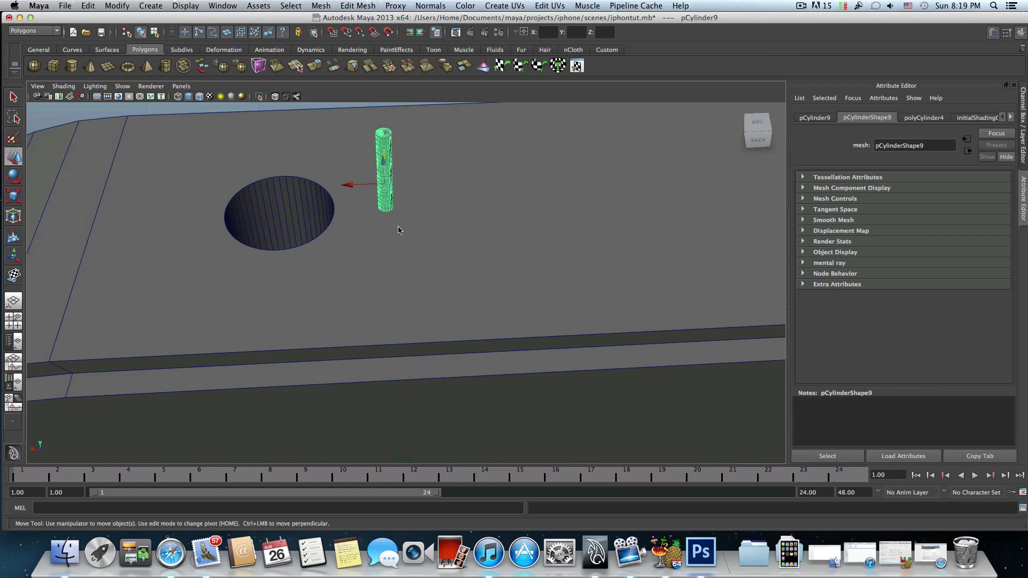
- Try a Boolean Difference of the phone body and the lowered cylinder, and undo it
{"action": "left_click", "coordinate": [403, 231]}
{"action": "left_click", "coordinate": [383, 140], "text": "shift"}
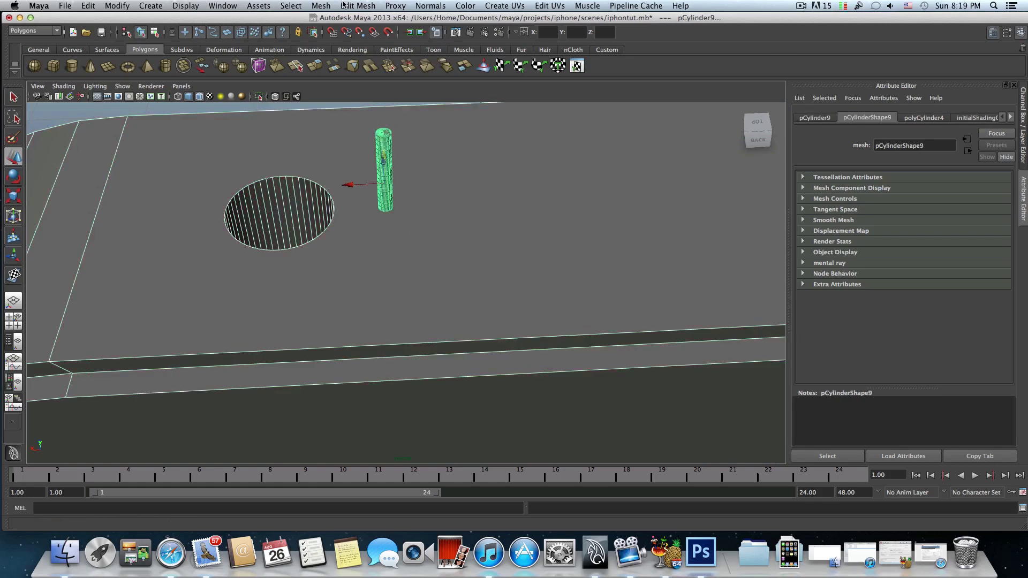
{"action": "left_click", "coordinate": [322, 6]}
{"action": "mouse_move", "coordinate": [343, 53]}
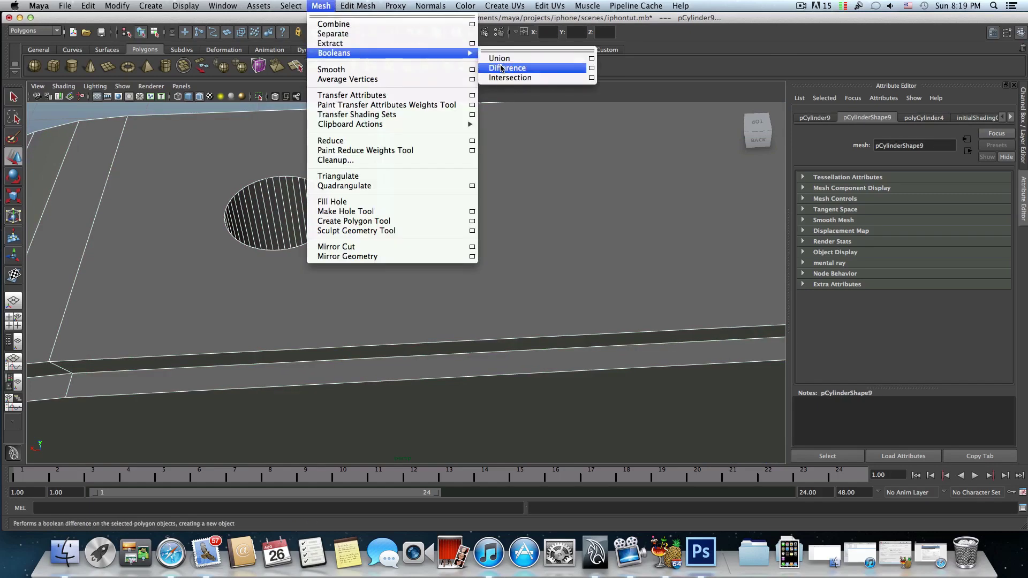
{"action": "left_click", "coordinate": [500, 71]}
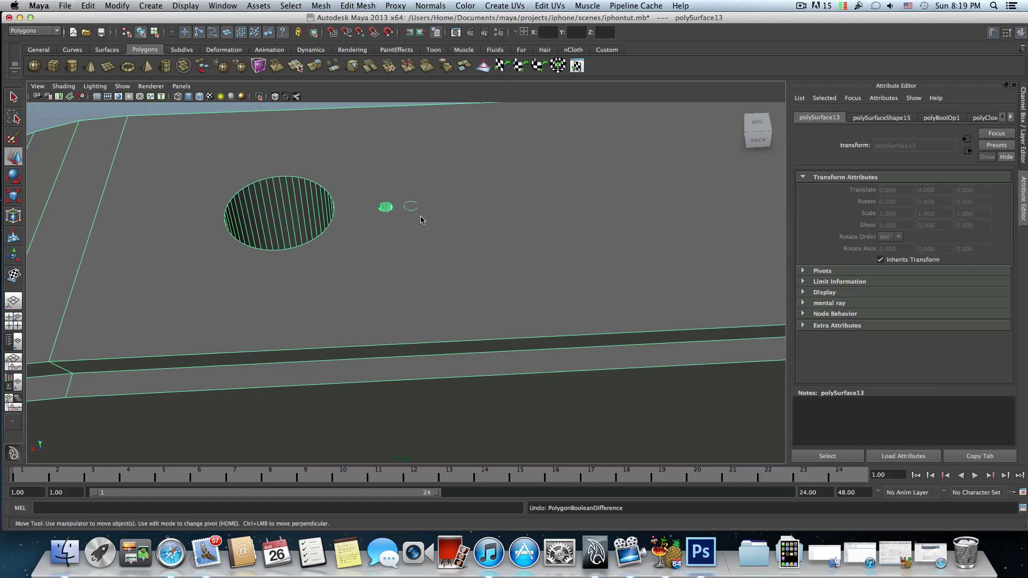
{"action": "key", "text": "ctrl+z"}
- Move the thin cylinder farther from the headphone hole along X, to about 0.988
{"action": "left_click", "coordinate": [402, 213]}
{"action": "scroll", "coordinate": [416, 225], "scroll_direction": "up", "scroll_amount": 4}
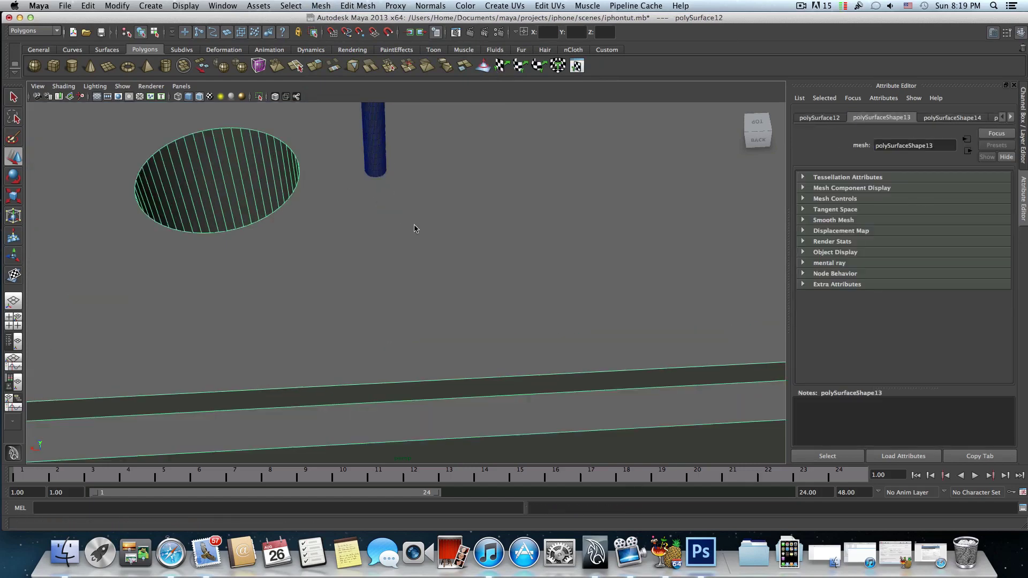
{"action": "scroll", "coordinate": [423, 228], "scroll_direction": "down", "scroll_amount": 5}
{"action": "left_click_drag", "start_coordinate": [423, 231], "coordinate": [378, 240], "text": "alt"}
{"action": "left_click", "coordinate": [392, 224]}
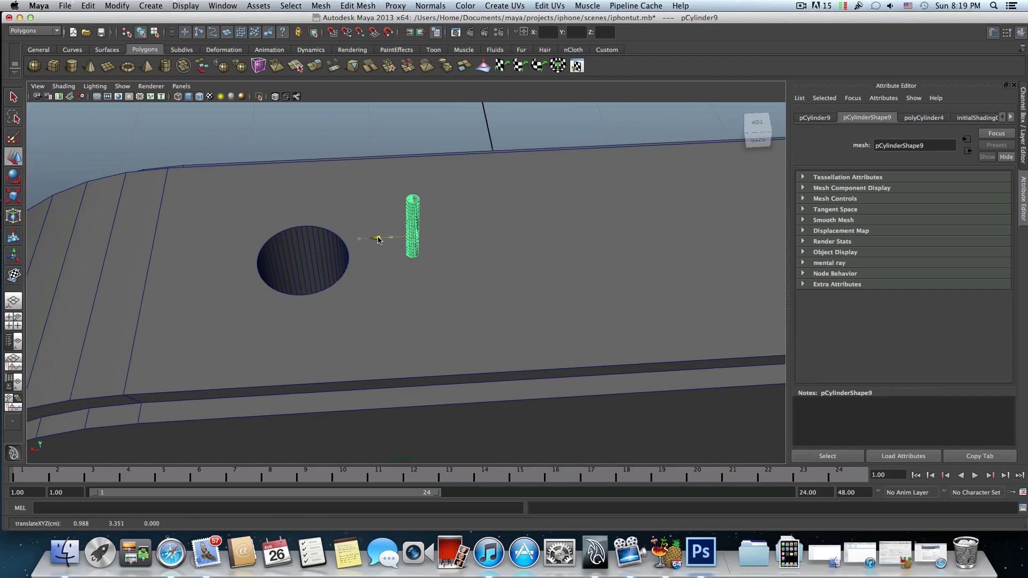
- Try a Boolean Difference that subtracts the repositioned thin cylinder from the phone body, and undo it
{"action": "left_click", "coordinate": [454, 221]}
{"action": "left_click", "coordinate": [417, 215], "text": "shift"}
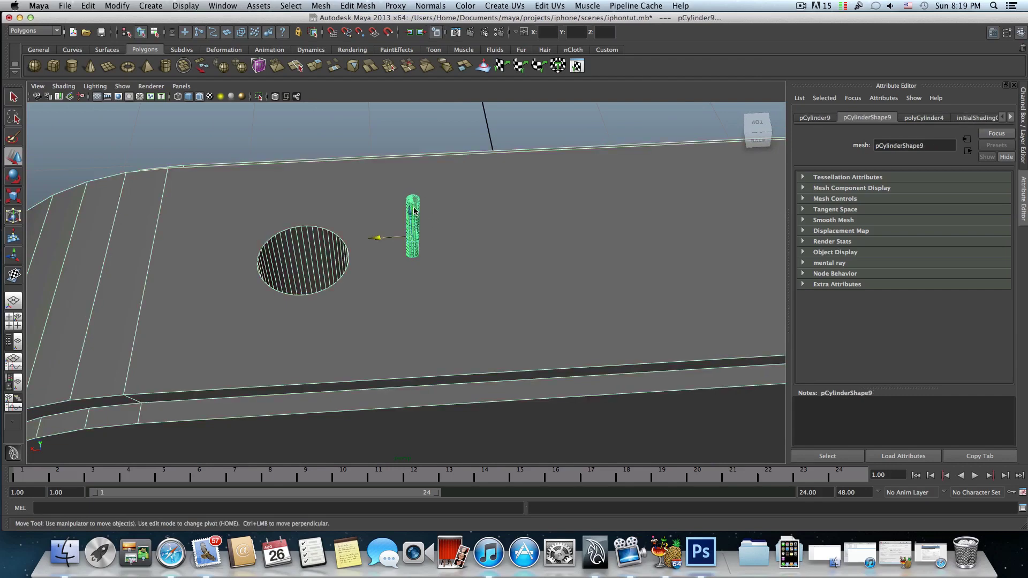
{"action": "left_click", "coordinate": [336, 8]}
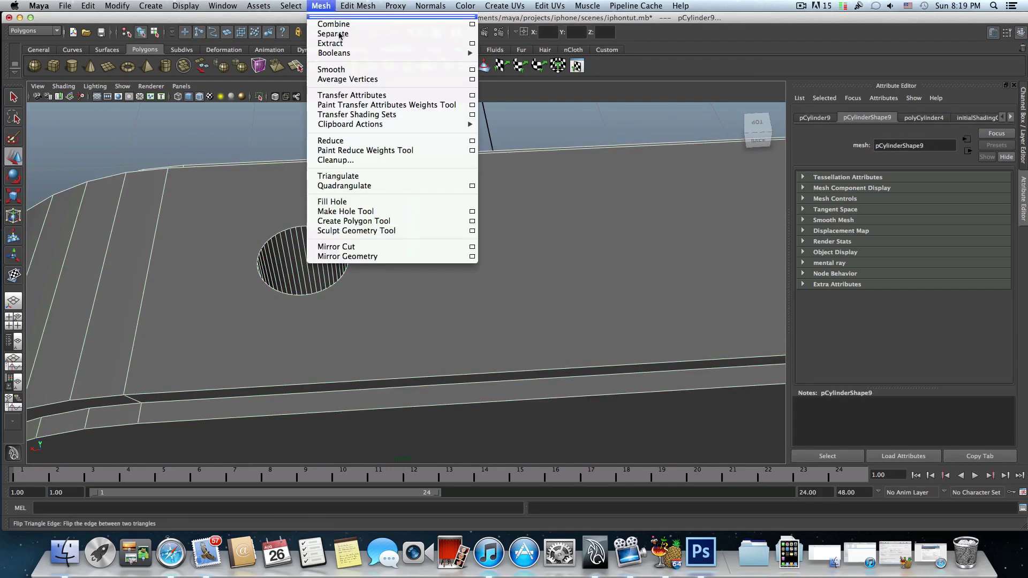
{"action": "mouse_move", "coordinate": [348, 53]}
{"action": "left_click", "coordinate": [501, 65]}
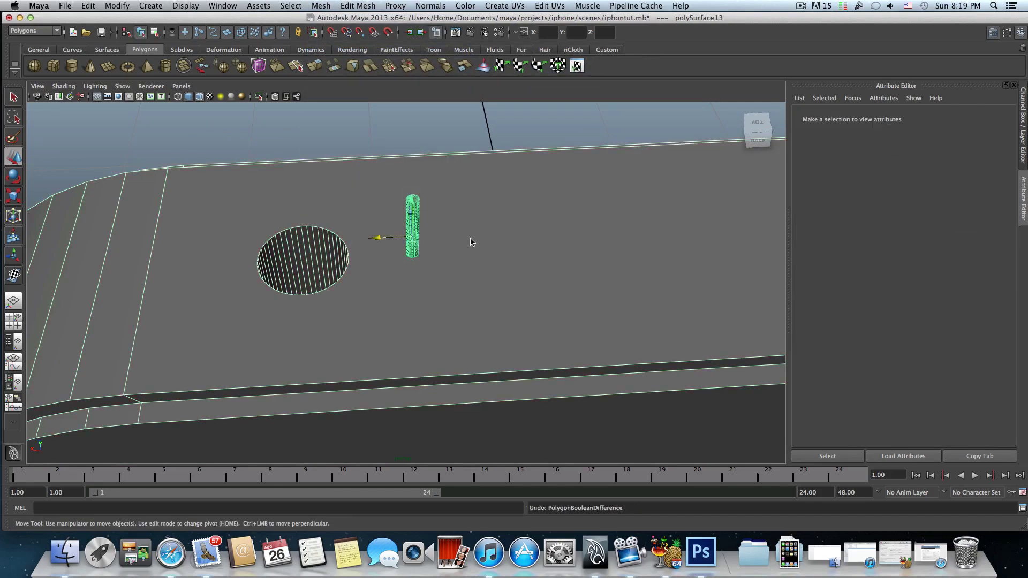
- Select the phone body's top face around the headphone hole and triangulate it
{"action": "scroll", "coordinate": [471, 239], "scroll_direction": "down", "scroll_amount": 10}
{"action": "left_click_drag", "start_coordinate": [493, 251], "coordinate": [379, 213], "text": "alt"}
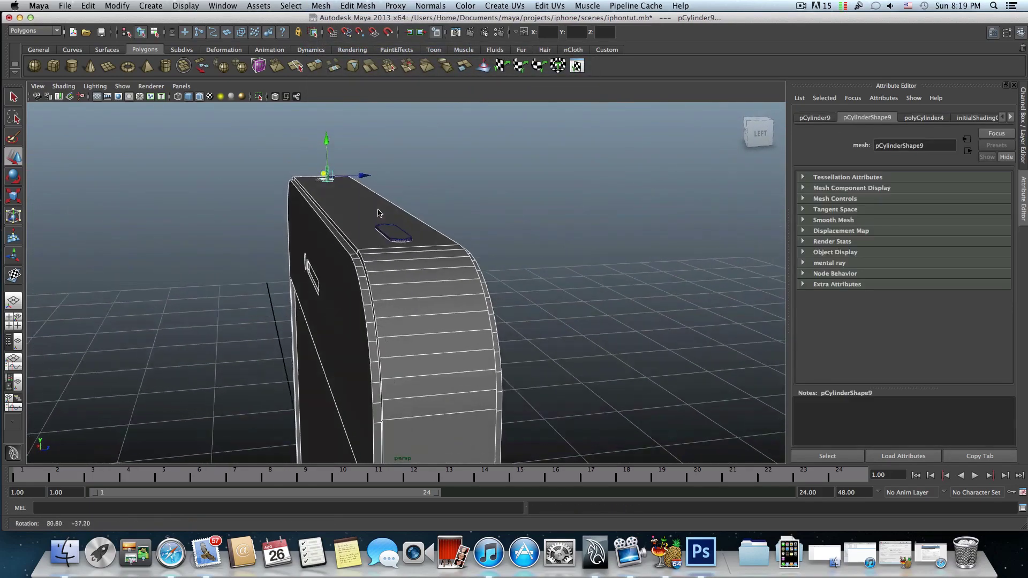
{"action": "right_click_drag", "start_coordinate": [378, 213], "coordinate": [595, 221], "text": "alt"}
{"action": "left_click_drag", "start_coordinate": [430, 221], "coordinate": [408, 244], "text": "alt"}
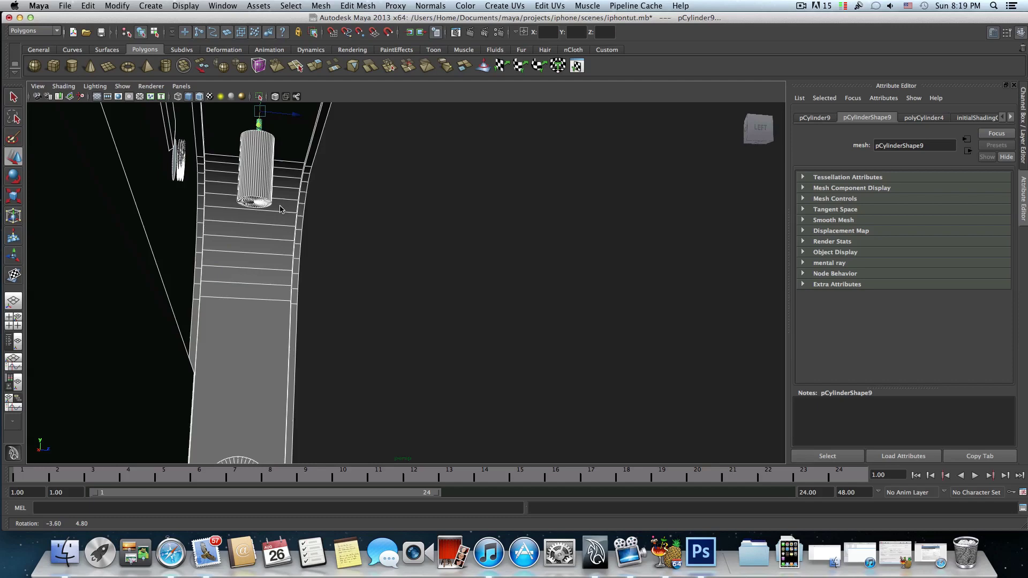
{"action": "left_click_drag", "start_coordinate": [281, 209], "coordinate": [429, 280], "text": "alt"}
{"action": "scroll", "coordinate": [375, 242], "scroll_direction": "up", "scroll_amount": 5}
{"action": "right_click_drag", "start_coordinate": [466, 257], "coordinate": [466, 288]}
{"action": "left_click", "coordinate": [465, 287]}
{"action": "scroll", "coordinate": [464, 286], "scroll_direction": "down", "scroll_amount": 5}
{"action": "middle_click_drag", "start_coordinate": [463, 286], "coordinate": [368, 279], "text": "alt"}
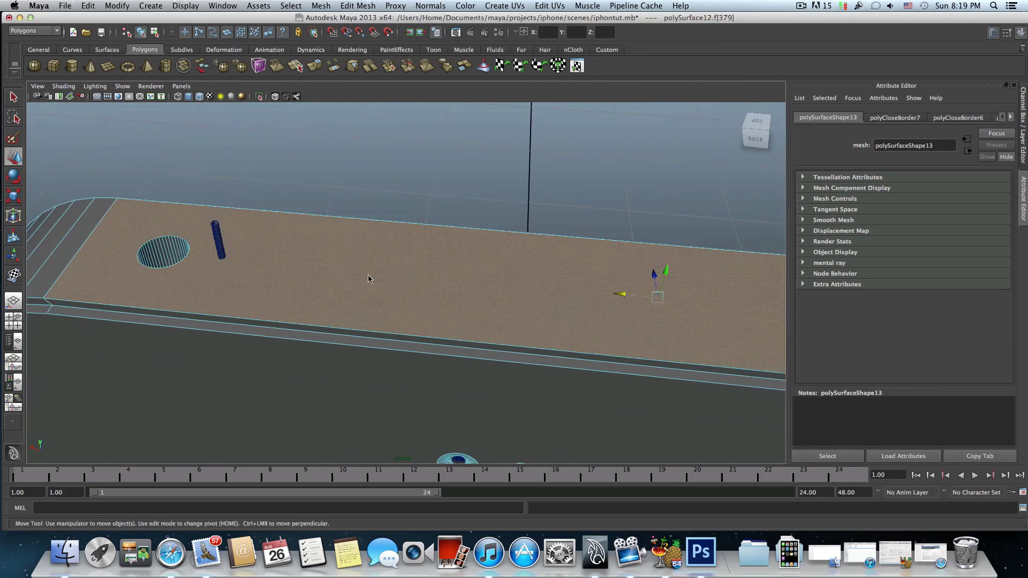
{"action": "left_click", "coordinate": [321, 6]}
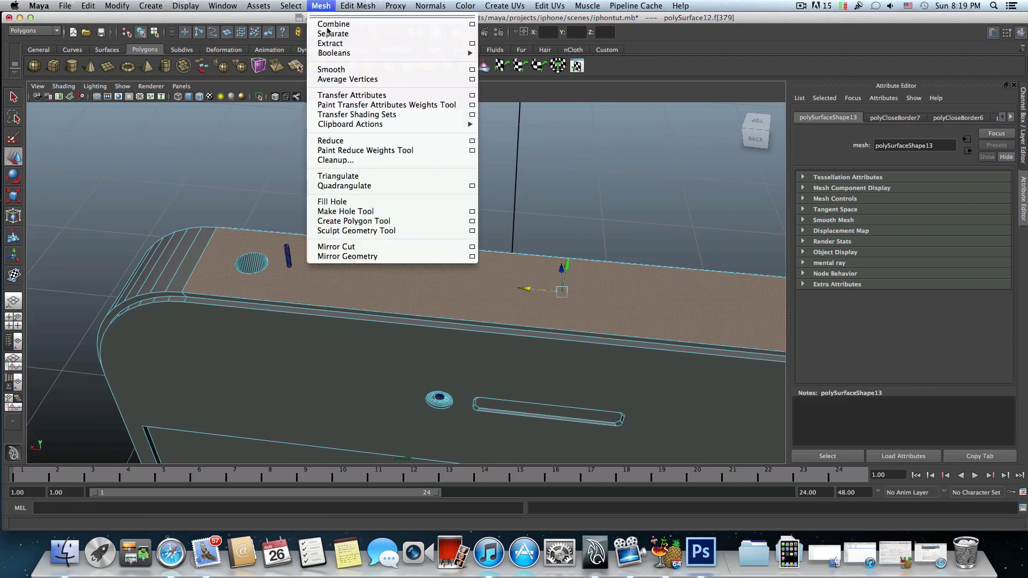
{"action": "left_click", "coordinate": [342, 178]}
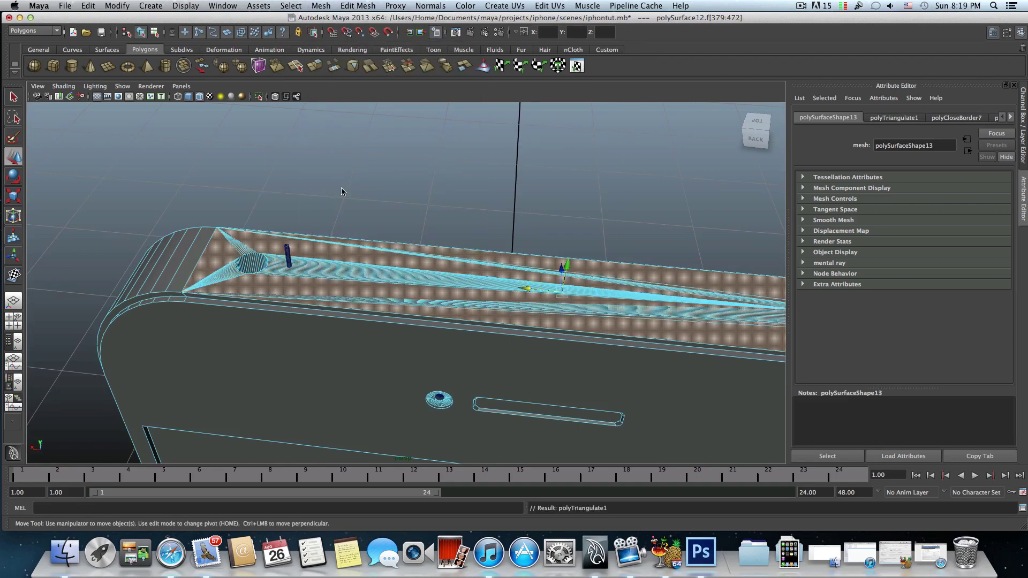
- Examine the triangulated edges on the top face between the headphone hole, the thin cylinder and the power button slot
{"action": "left_click_drag", "start_coordinate": [345, 207], "coordinate": [379, 274], "text": "alt"}
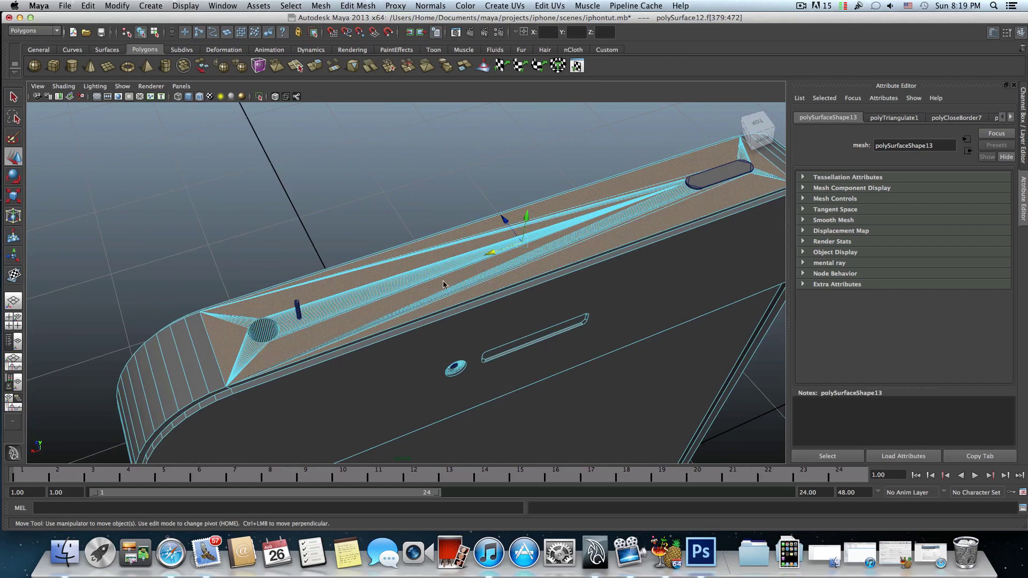
{"action": "scroll", "coordinate": [443, 281], "scroll_direction": "down", "scroll_amount": 4}
{"action": "left_click_drag", "start_coordinate": [451, 279], "coordinate": [421, 301], "text": "alt"}
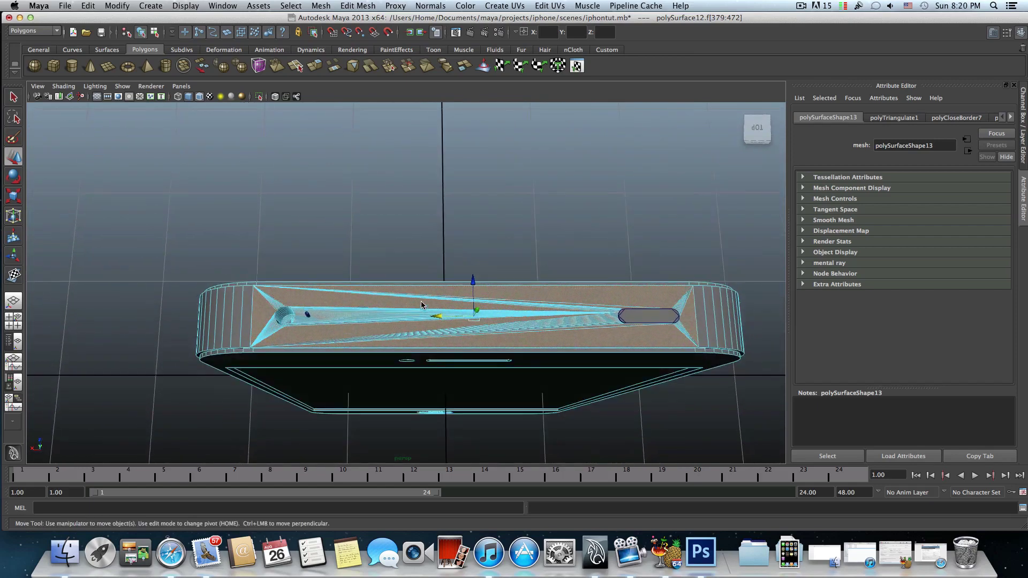
{"action": "middle_click_drag", "start_coordinate": [421, 305], "coordinate": [365, 258], "text": "alt"}
{"action": "right_click_drag", "start_coordinate": [365, 258], "coordinate": [555, 291], "text": "alt"}
{"action": "middle_click_drag", "start_coordinate": [555, 292], "coordinate": [405, 299], "text": "alt"}
{"action": "right_click_drag", "start_coordinate": [527, 300], "coordinate": [497, 300], "text": "alt"}
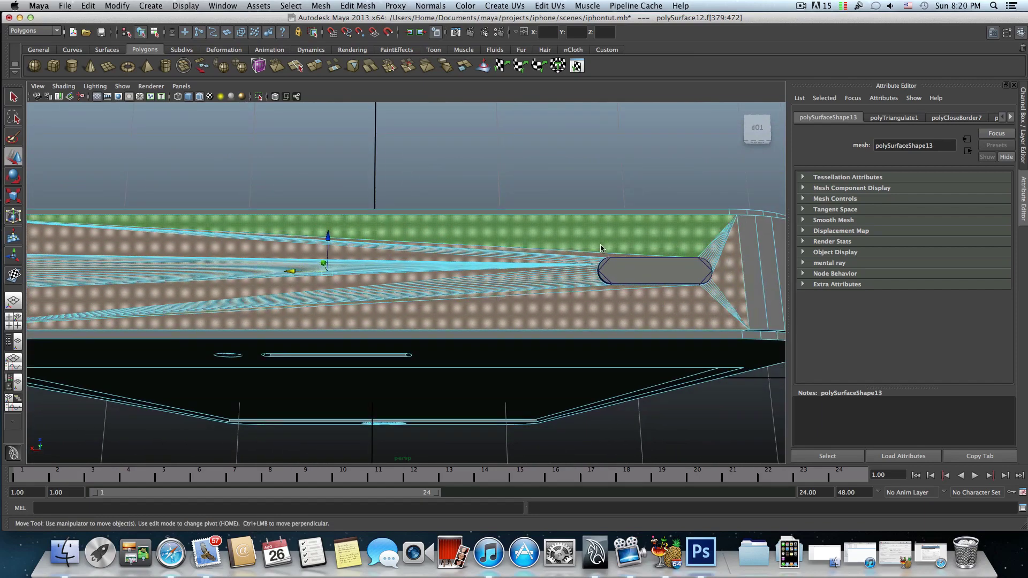
{"action": "middle_click_drag", "start_coordinate": [288, 265], "coordinate": [459, 255], "text": "alt"}
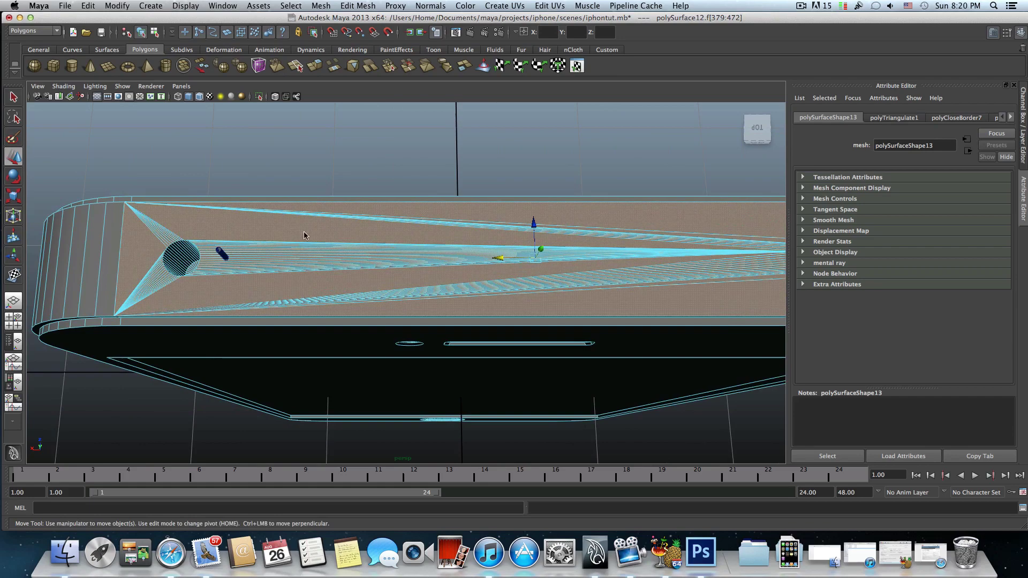
{"action": "left_click_drag", "start_coordinate": [284, 236], "coordinate": [299, 260], "text": "alt"}
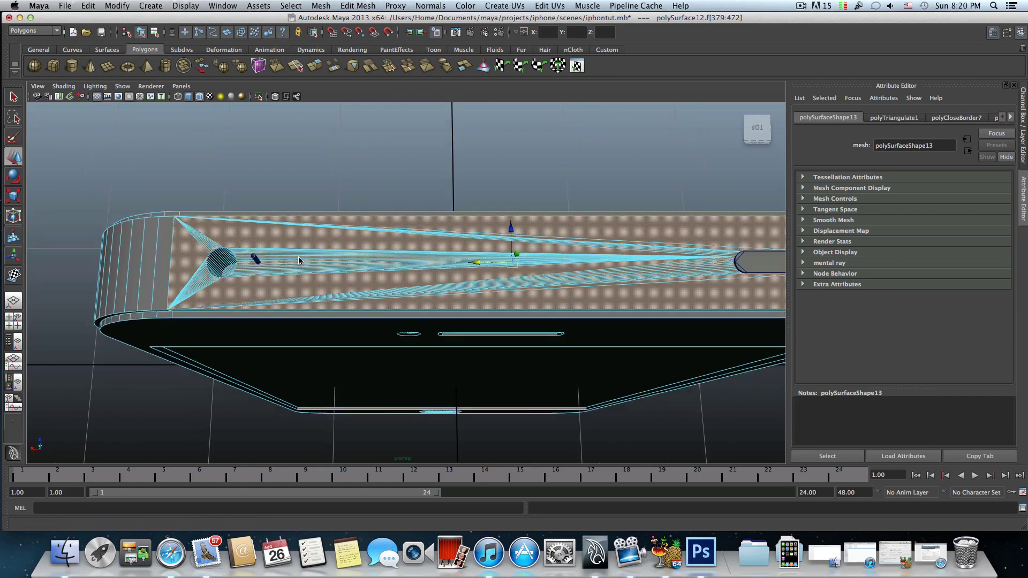
{"action": "scroll", "coordinate": [298, 261], "scroll_direction": "up", "scroll_amount": 4}
{"action": "scroll", "coordinate": [298, 262], "scroll_direction": "down", "scroll_amount": 2}
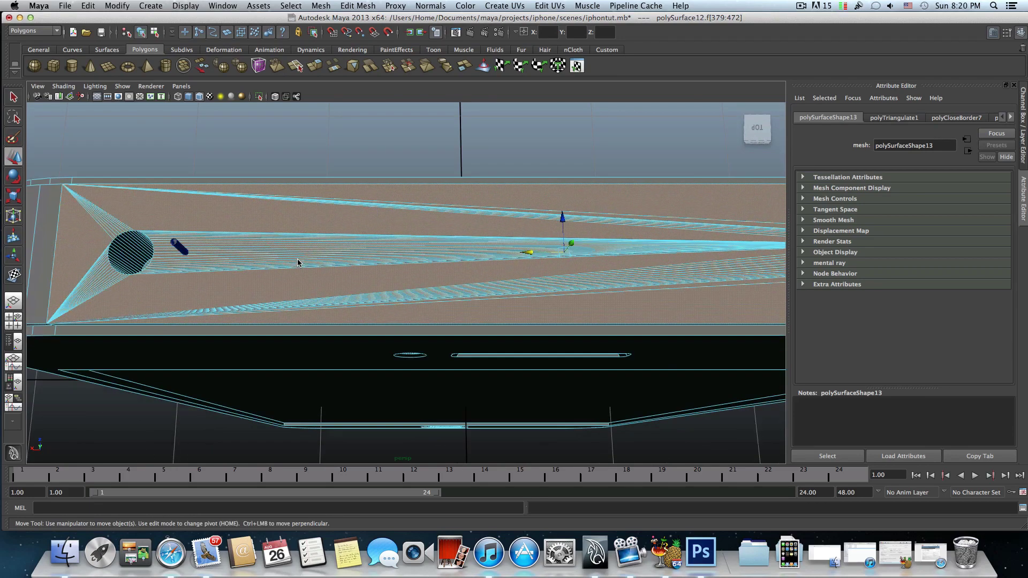
{"action": "left_click_drag", "start_coordinate": [263, 263], "coordinate": [308, 233], "text": "alt"}
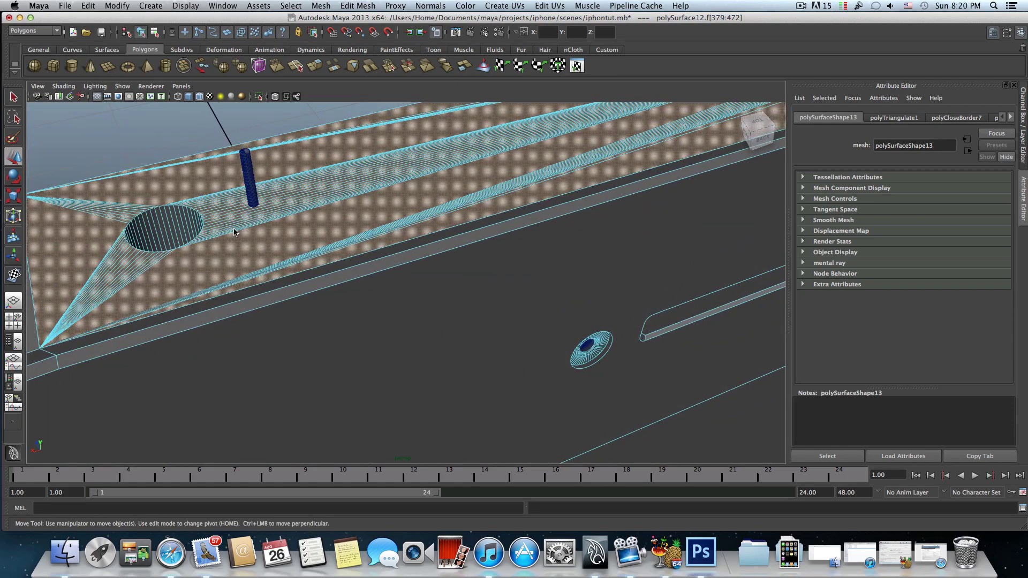
- Return to object mode, try a Boolean Difference of the triangulated body and the thin cylinder, and undo it
{"action": "key", "text": "F8"}
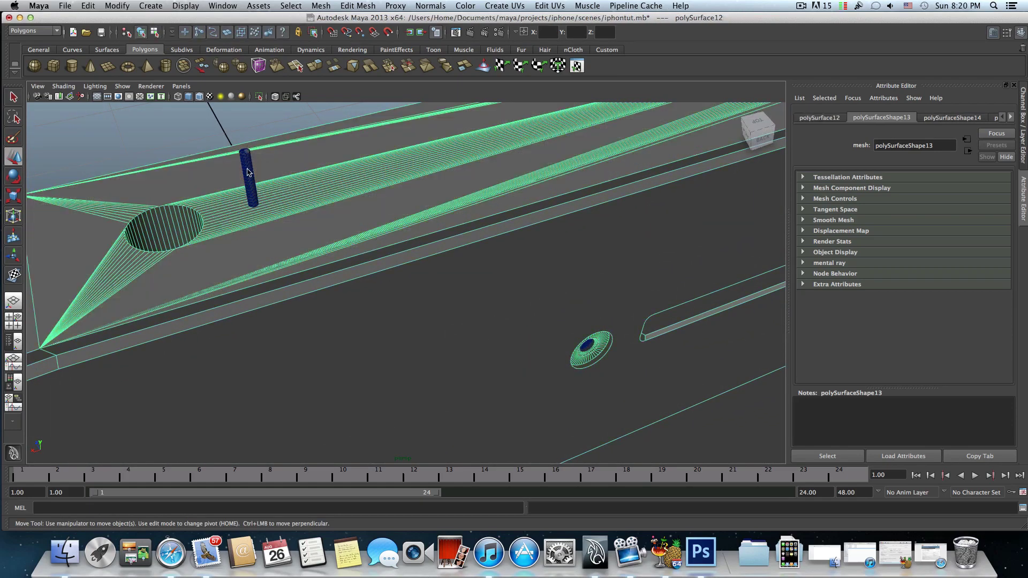
{"action": "left_click", "coordinate": [249, 173]}
{"action": "left_click", "coordinate": [247, 219]}
{"action": "left_click", "coordinate": [250, 205], "text": "shift"}
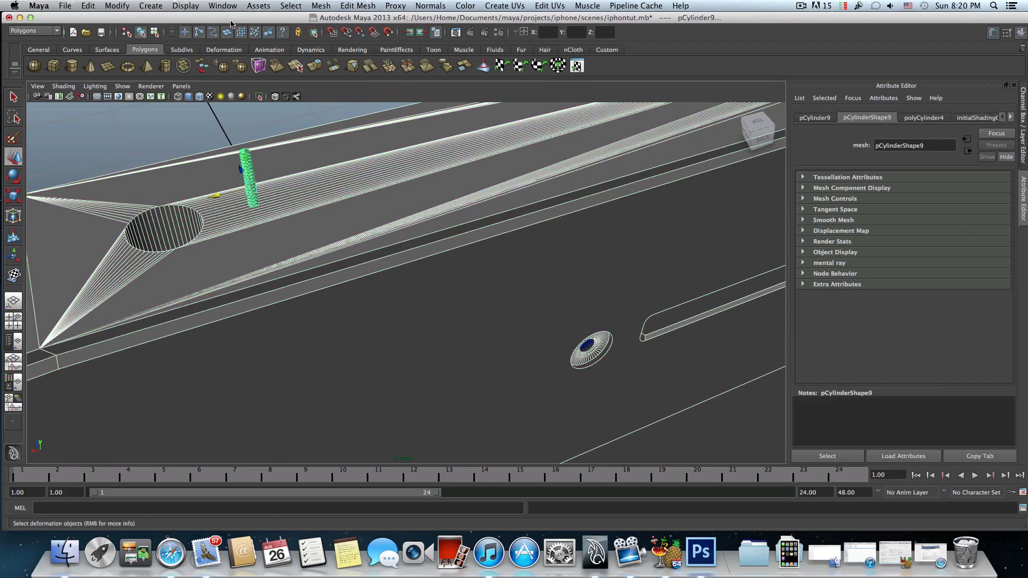
{"action": "left_click", "coordinate": [320, 7]}
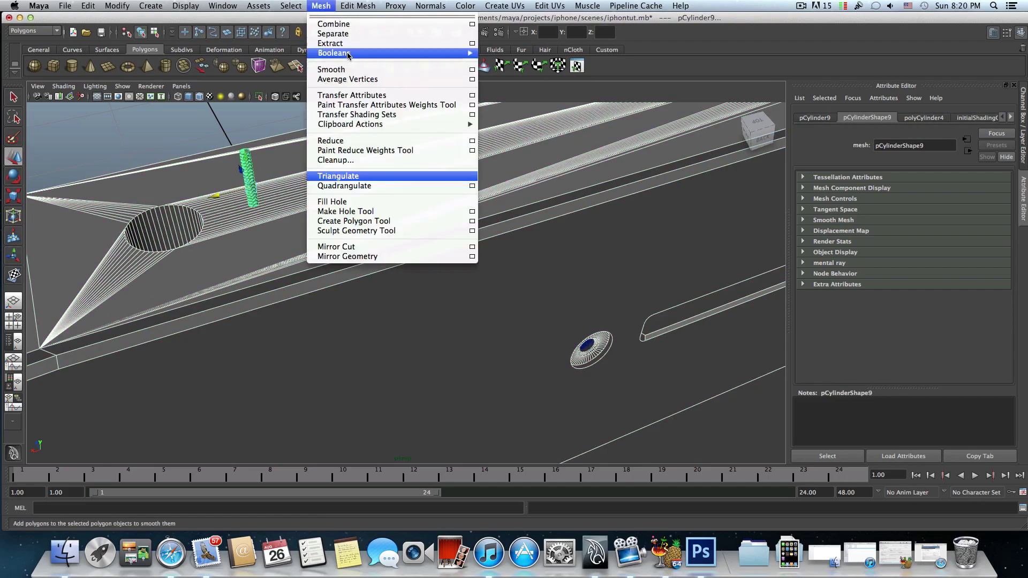
{"action": "mouse_move", "coordinate": [461, 53]}
{"action": "left_click", "coordinate": [532, 68]}
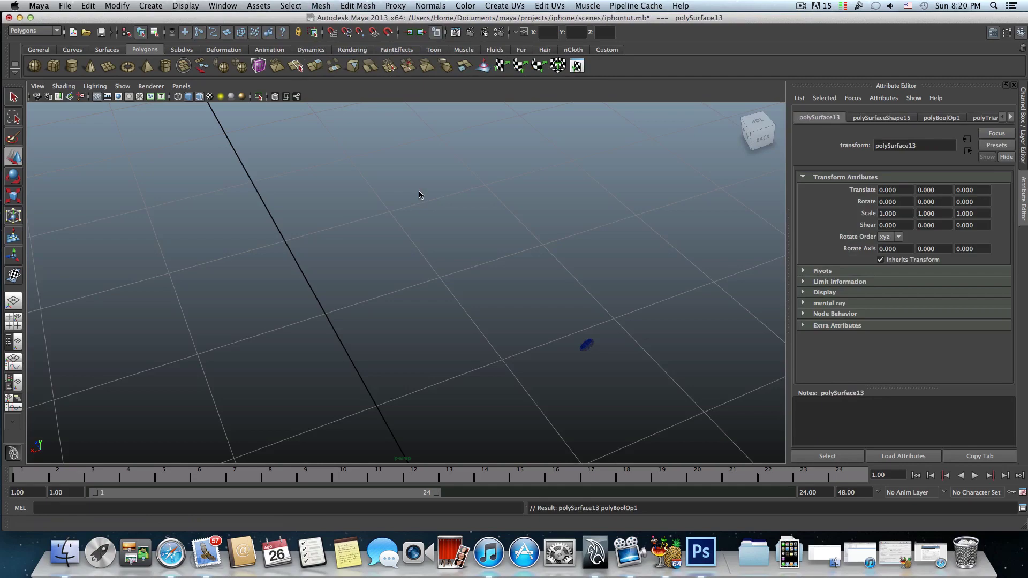
{"action": "key", "text": "super+z"}
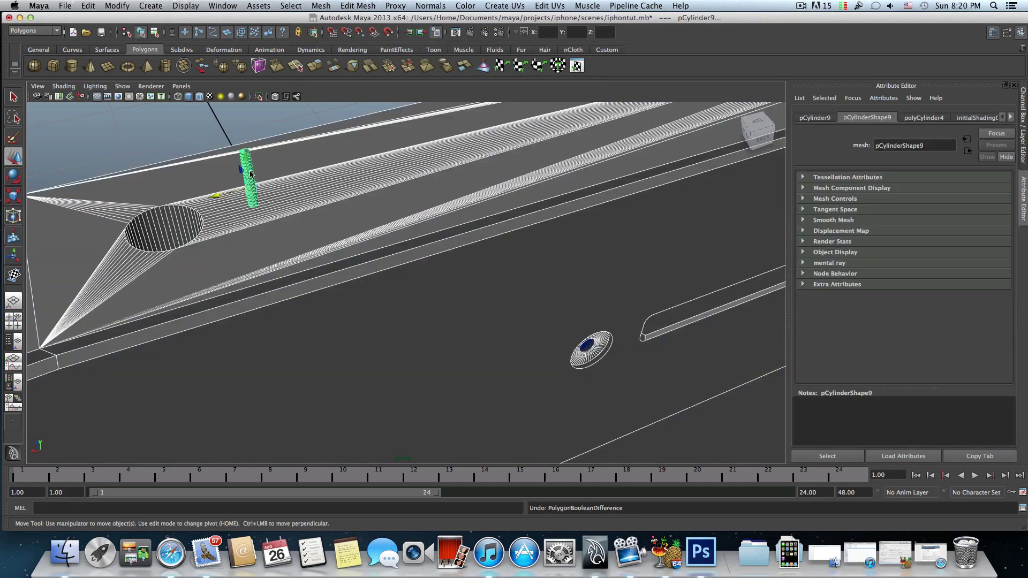
- Select only the thin cylinder and raise it to about Y 3.366
{"action": "left_click", "coordinate": [261, 179]}
{"action": "left_click", "coordinate": [250, 172]}
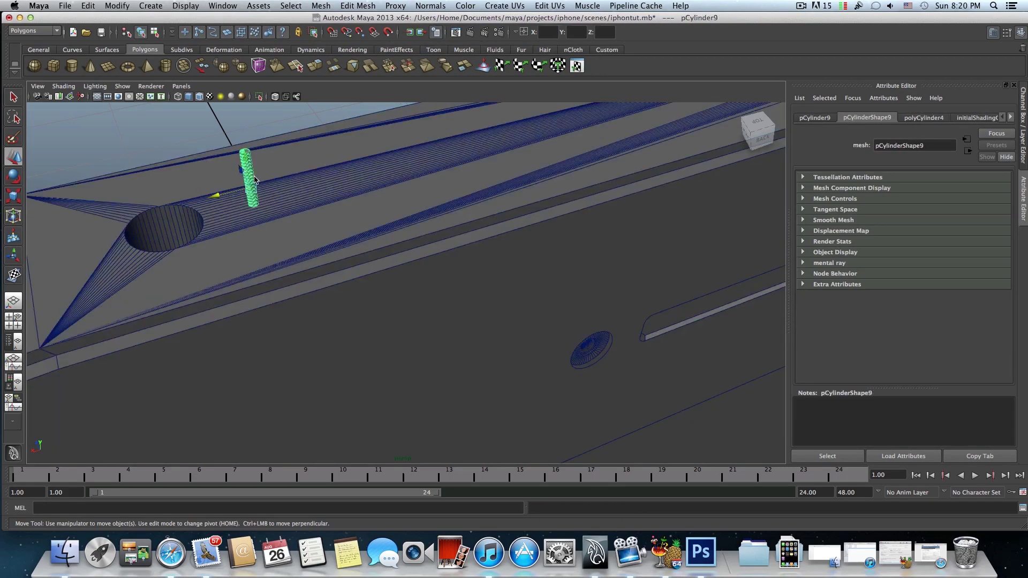
{"action": "left_click_drag", "start_coordinate": [254, 180], "coordinate": [250, 118], "text": "alt"}
{"action": "middle_click_drag", "start_coordinate": [250, 118], "coordinate": [282, 192], "text": "alt"}
{"action": "left_click_drag", "start_coordinate": [287, 163], "coordinate": [287, 165]}
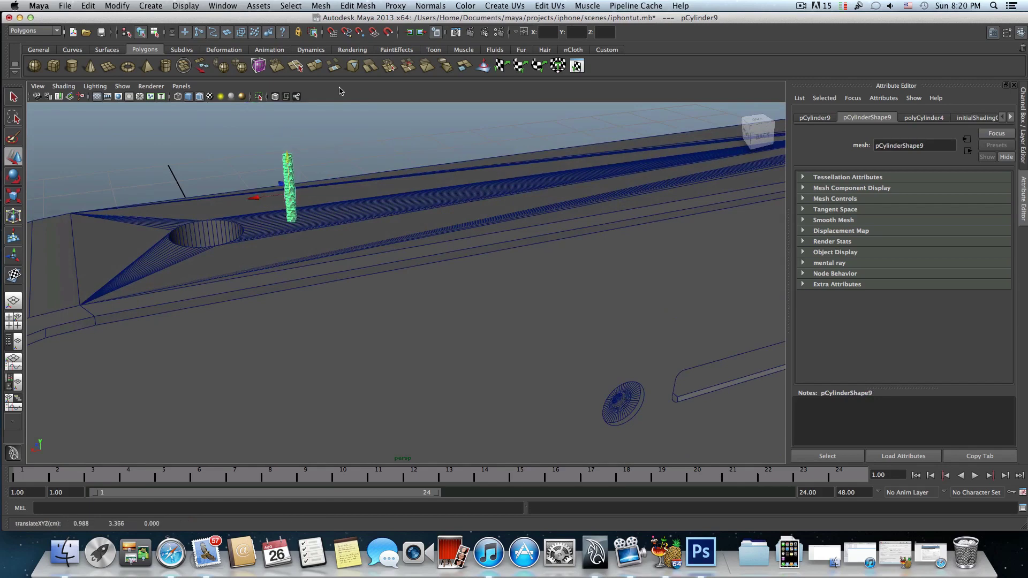
- Try a Boolean Difference with only the cylinder selected, and undo the cylinder's last height change
{"action": "left_click", "coordinate": [321, 6]}
{"action": "mouse_move", "coordinate": [344, 57]}
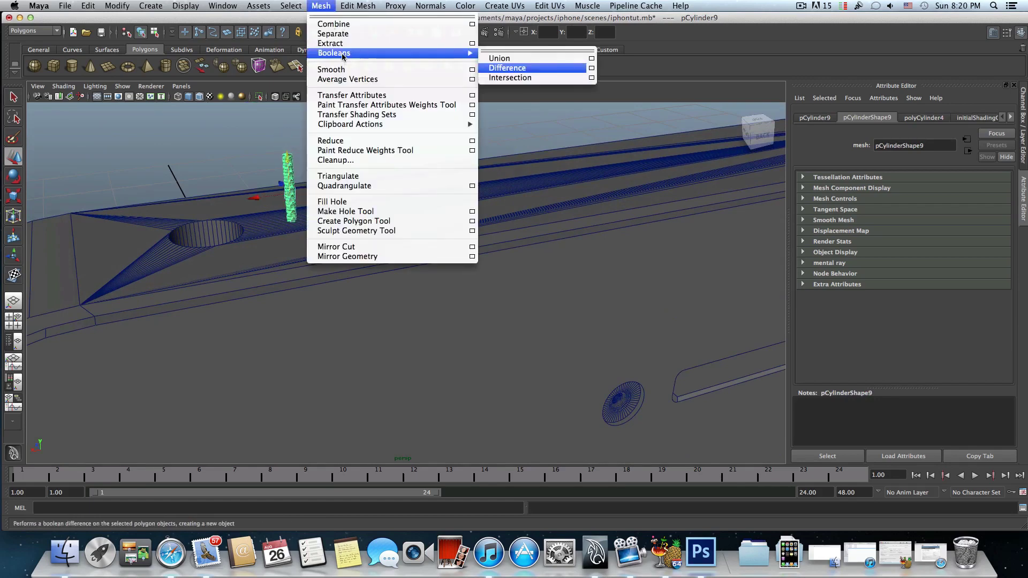
{"action": "left_click", "coordinate": [506, 69]}
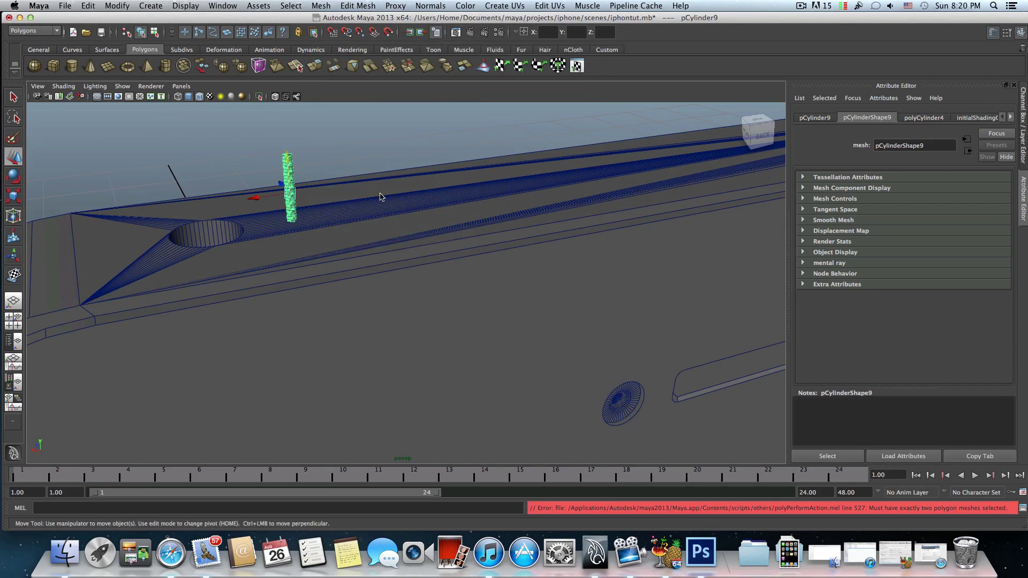
{"action": "left_click", "coordinate": [349, 197]}
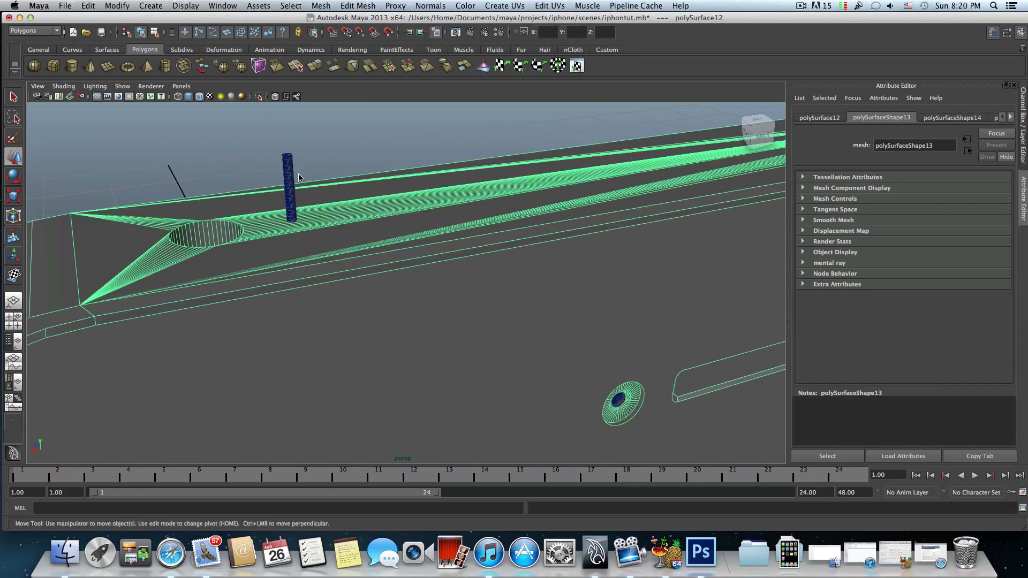
{"action": "key", "text": "super+z"}
{"action": "left_click", "coordinate": [324, 221]}
{"action": "key", "text": "z"}
{"action": "key", "text": "z"}
- Select the triangulated phone body and the thin cylinder, try a Boolean Difference on them, and undo it
{"action": "left_click", "coordinate": [304, 209]}
{"action": "left_click", "coordinate": [291, 191], "text": "shift"}
{"action": "left_click", "coordinate": [321, 5]}
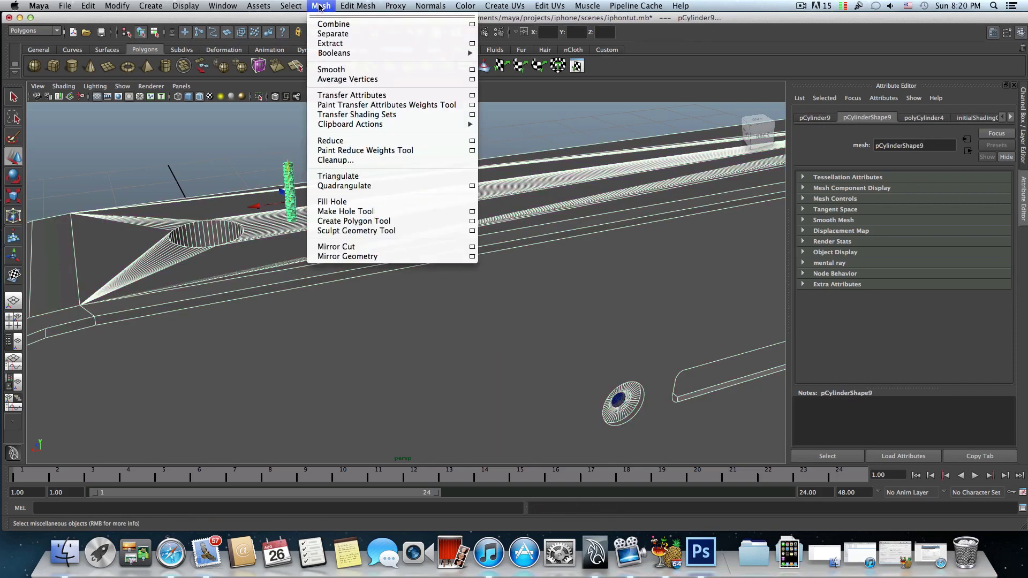
{"action": "mouse_move", "coordinate": [333, 54]}
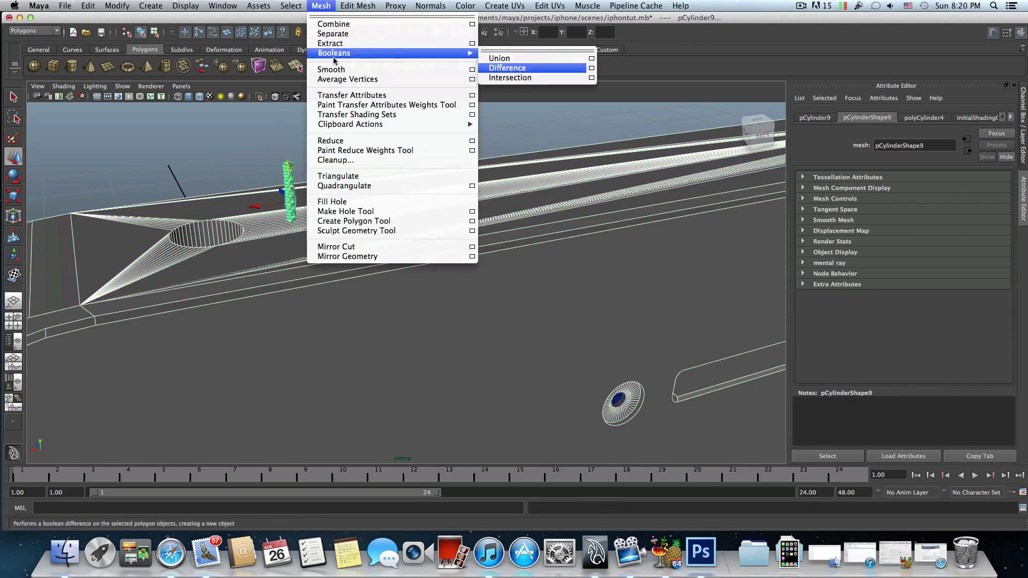
{"action": "left_click", "coordinate": [508, 69]}
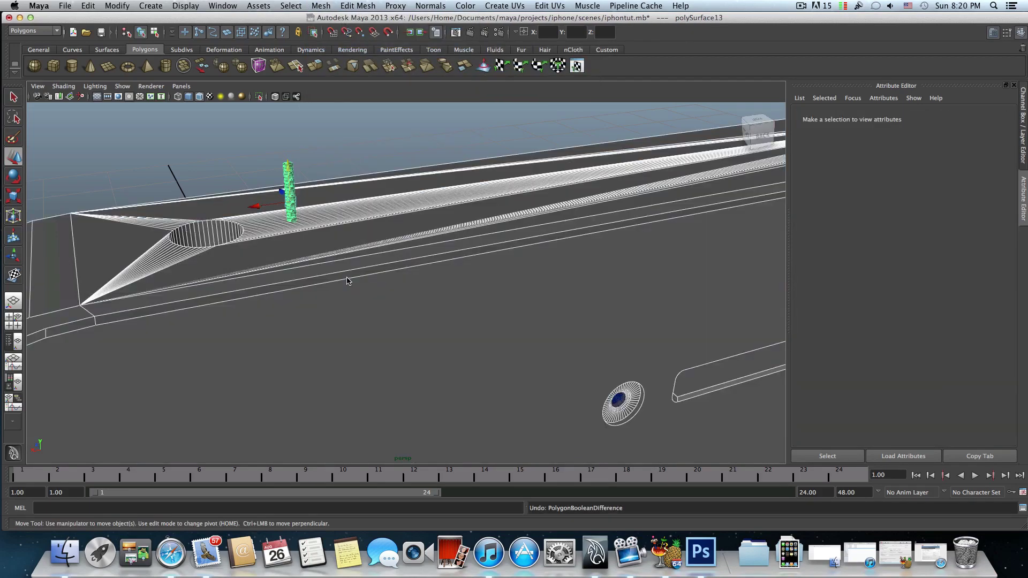
- Select only the thin cylinder beside the headphone hole and raise it to about Y 3.368
{"action": "scroll", "coordinate": [346, 281], "scroll_direction": "down", "scroll_amount": 8}
{"action": "left_click_drag", "start_coordinate": [347, 281], "coordinate": [295, 262], "text": "alt"}
{"action": "middle_click_drag", "start_coordinate": [284, 262], "coordinate": [299, 247], "text": "alt"}
{"action": "scroll", "coordinate": [294, 255], "scroll_direction": "up", "scroll_amount": 5}
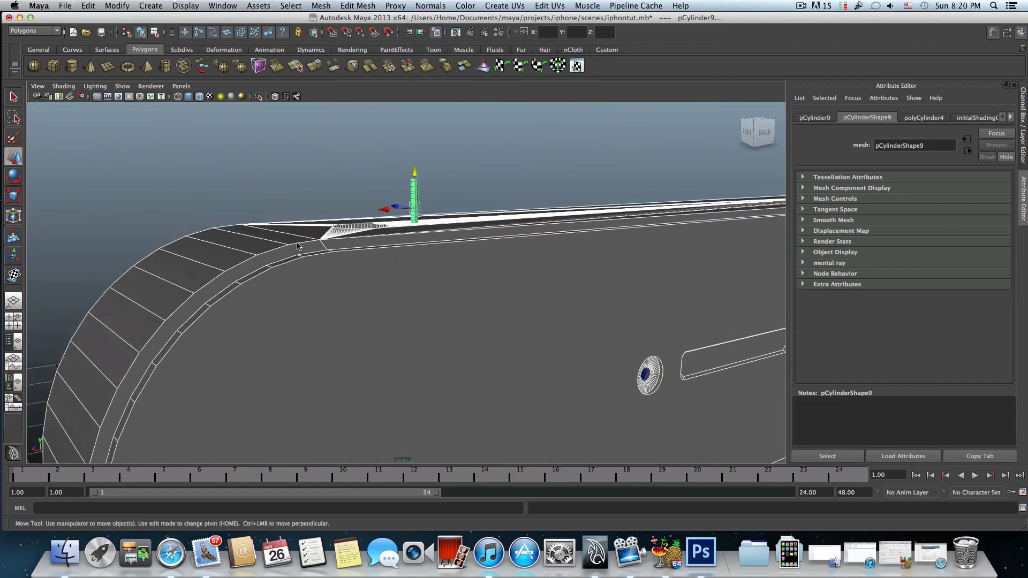
{"action": "right_click_drag", "start_coordinate": [298, 246], "coordinate": [418, 257], "text": "alt"}
{"action": "left_click_drag", "start_coordinate": [417, 257], "coordinate": [399, 268], "text": "alt"}
{"action": "middle_click_drag", "start_coordinate": [345, 277], "coordinate": [390, 265], "text": "alt"}
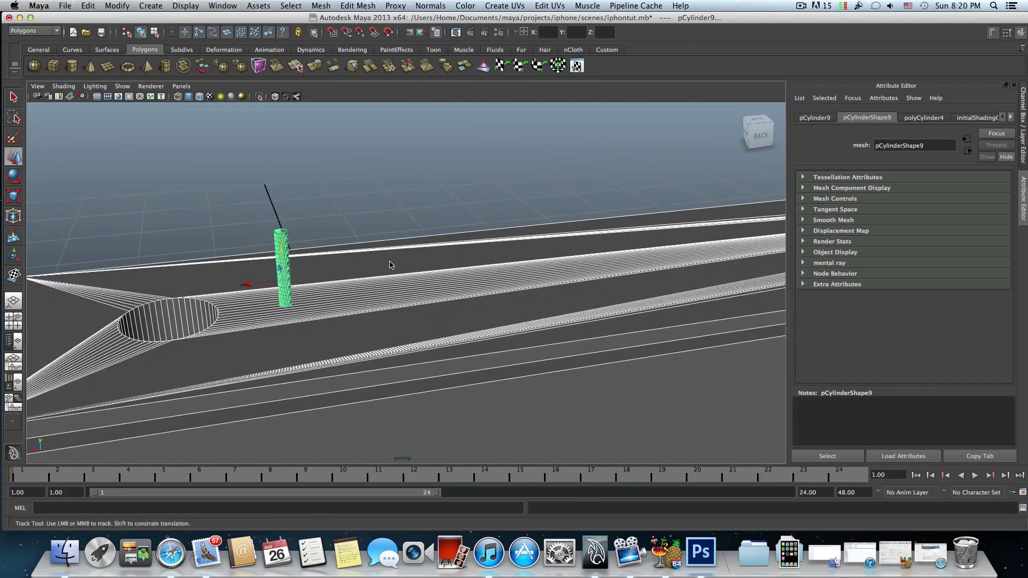
{"action": "left_click", "coordinate": [292, 227]}
{"action": "left_click", "coordinate": [280, 251]}
{"action": "left_click", "coordinate": [281, 251]}
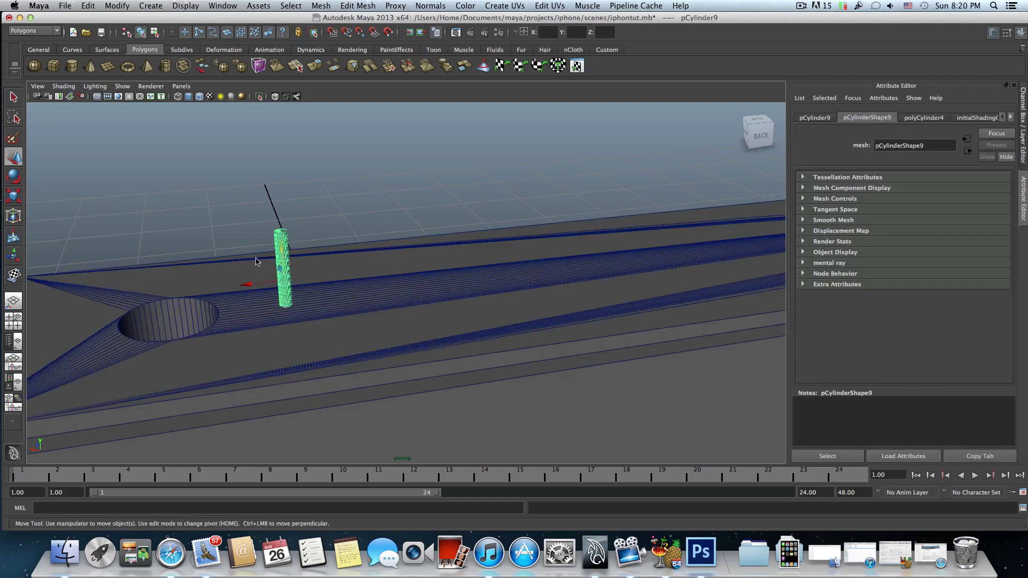
{"action": "left_click_drag", "start_coordinate": [283, 253], "coordinate": [282, 205]}
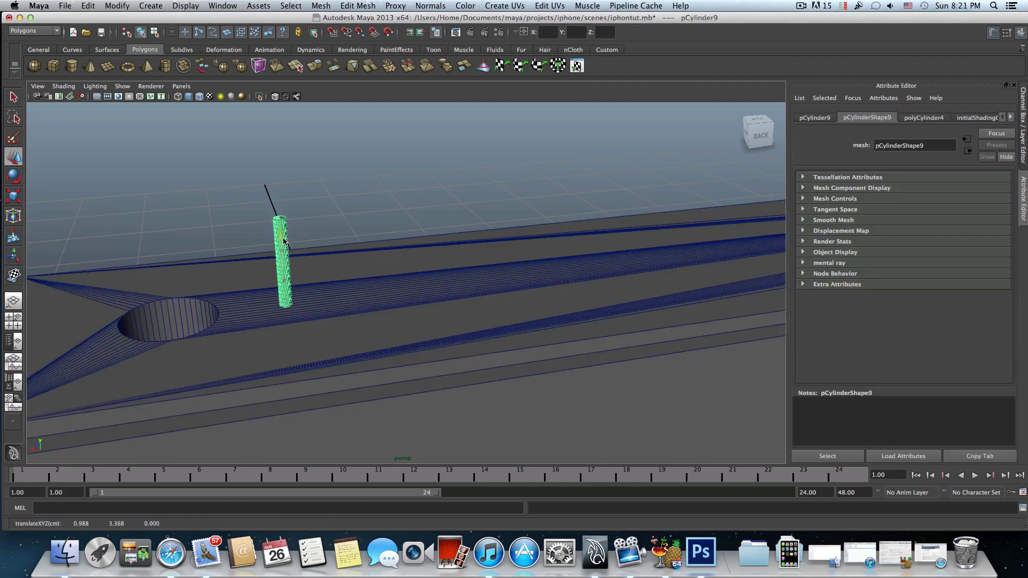
- Undo the cylinder's raise and the preceding selection changes, back to the face selection on the triangulated top face
{"action": "key", "text": "super+z"}
{"action": "key", "text": "super+z"}
{"action": "key", "text": "super+z"}
{"action": "key", "text": "super+z"}
{"action": "key", "text": "super+z"}
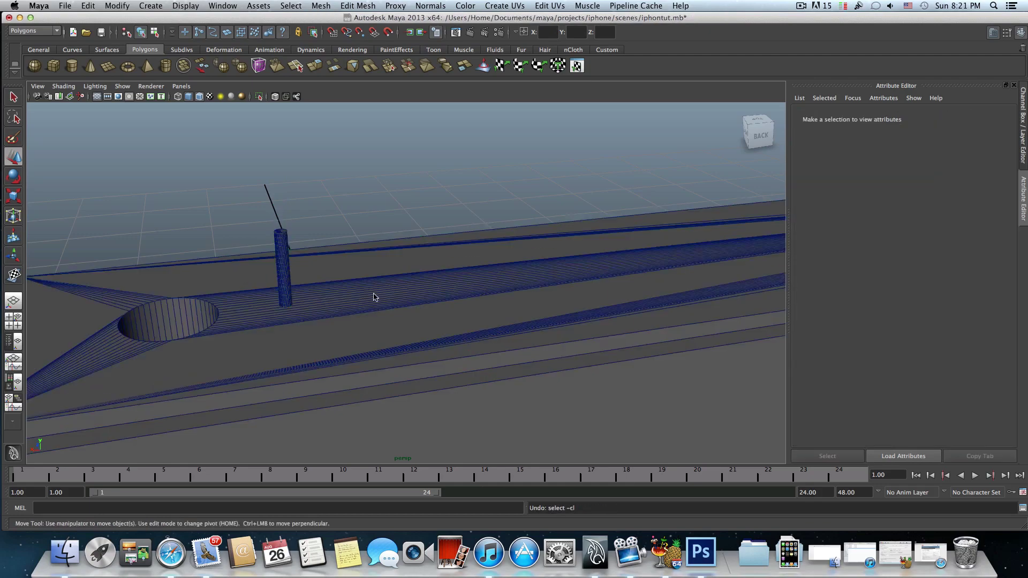
{"action": "key", "text": "super+z"}
{"action": "key", "text": "super+z"}
{"action": "key", "text": "super+z"}
{"action": "key", "text": "super+z"}
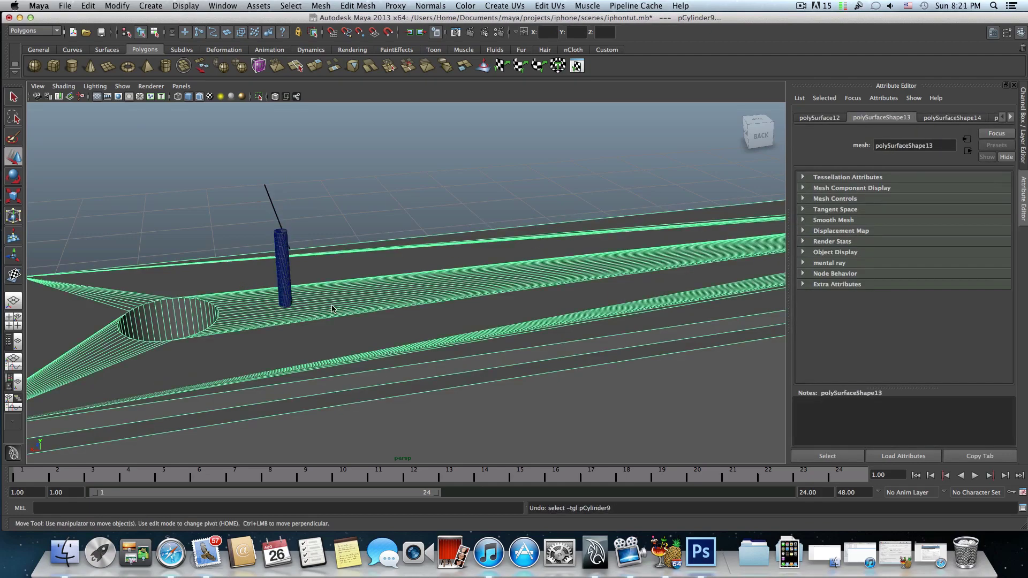
{"action": "key", "text": "z"}
{"action": "key", "text": "z"}
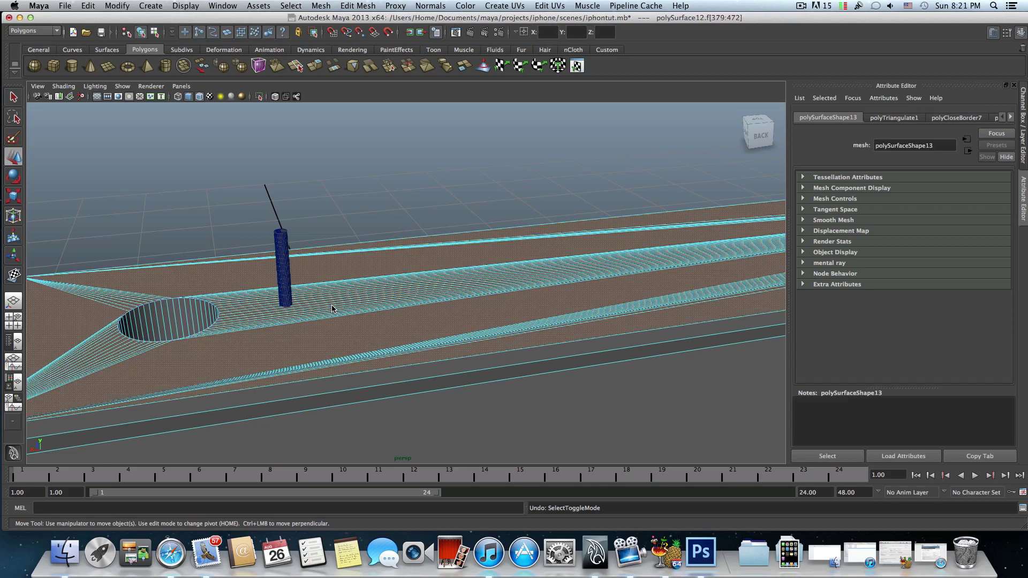
- Undo the triangulation of the phone's top face and return the body to object selection
{"action": "key", "text": "z"}
{"action": "key", "text": "z"}
{"action": "left_click", "coordinate": [294, 302]}
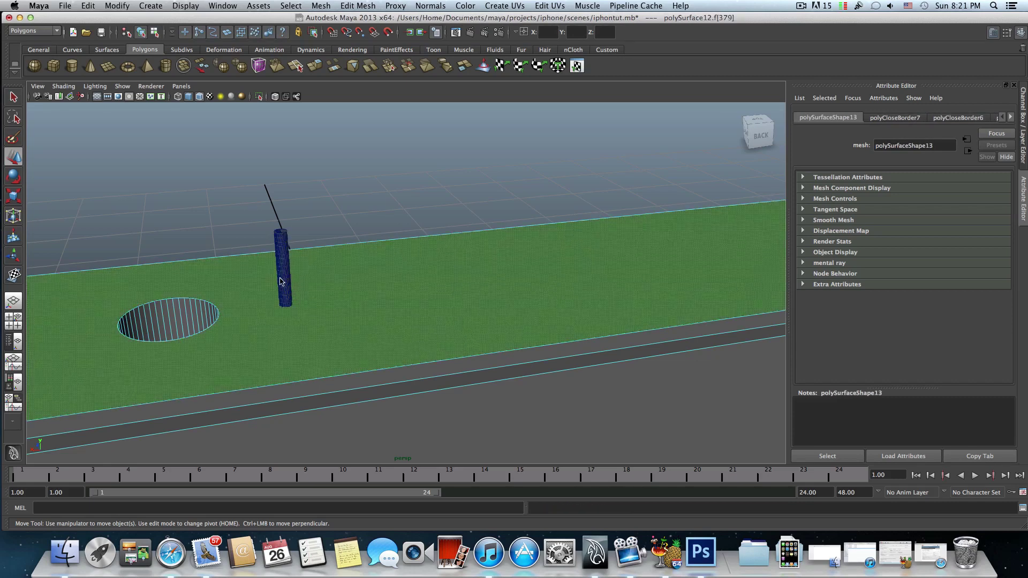
{"action": "key", "text": "F8"}
- Delete the construction history on all objects in the scene
{"action": "scroll", "coordinate": [301, 302], "scroll_direction": "down", "scroll_amount": 5}
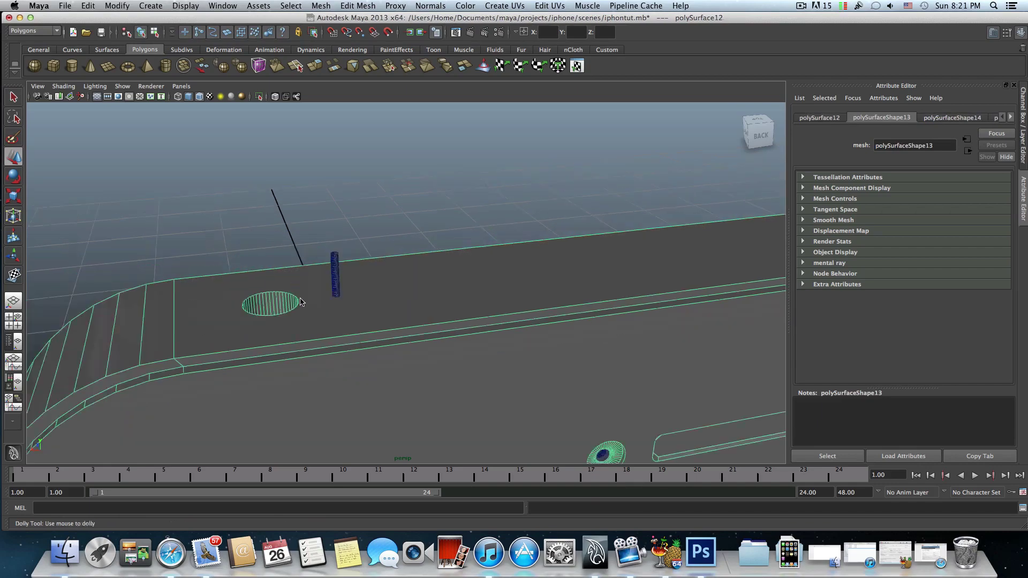
{"action": "left_click", "coordinate": [90, 5]}
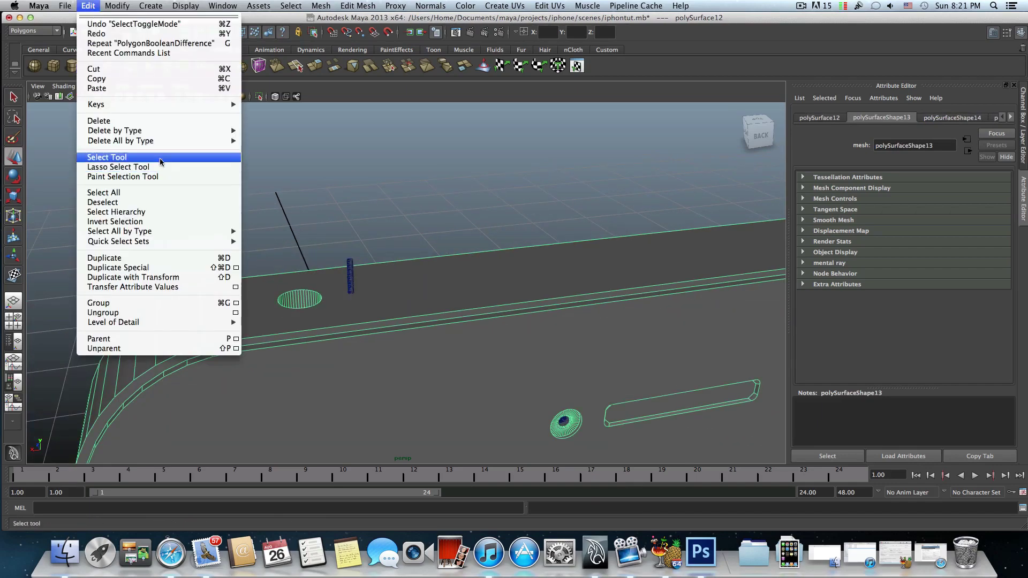
{"action": "mouse_move", "coordinate": [135, 131]}
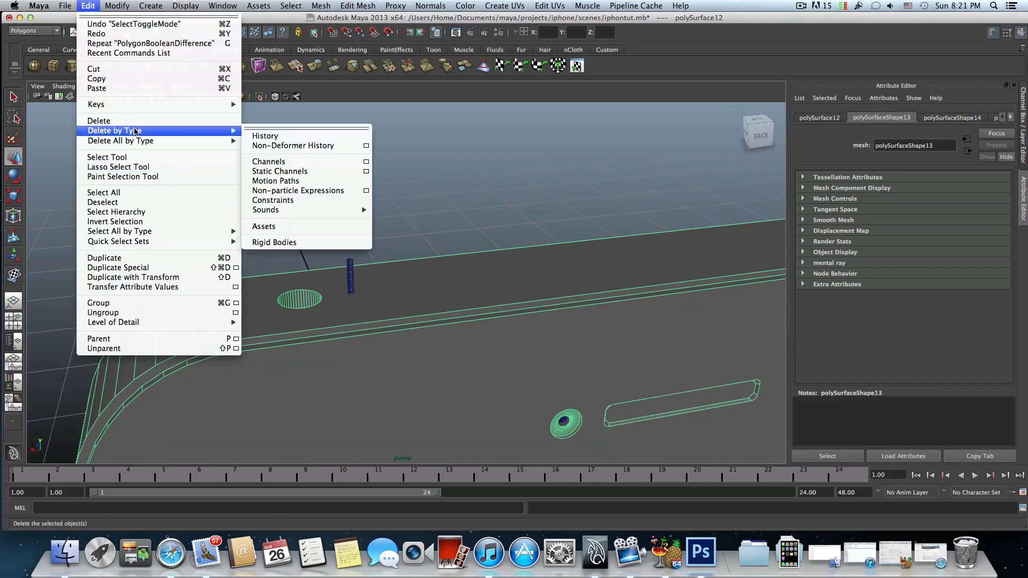
{"action": "left_click", "coordinate": [271, 143]}
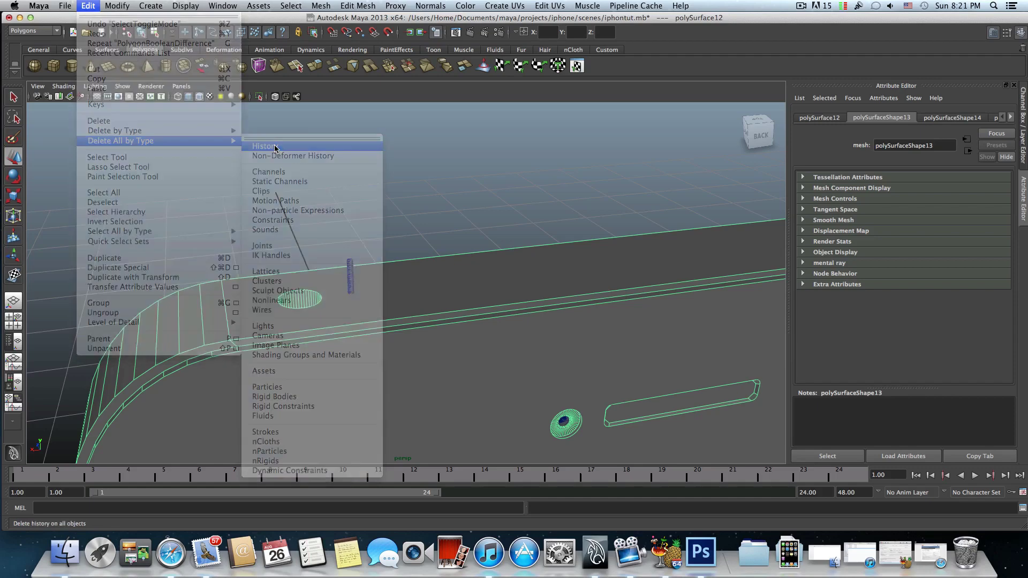
- Add the thin cylinder to the body selection and try a Boolean Difference on them
{"action": "left_click", "coordinate": [351, 274]}
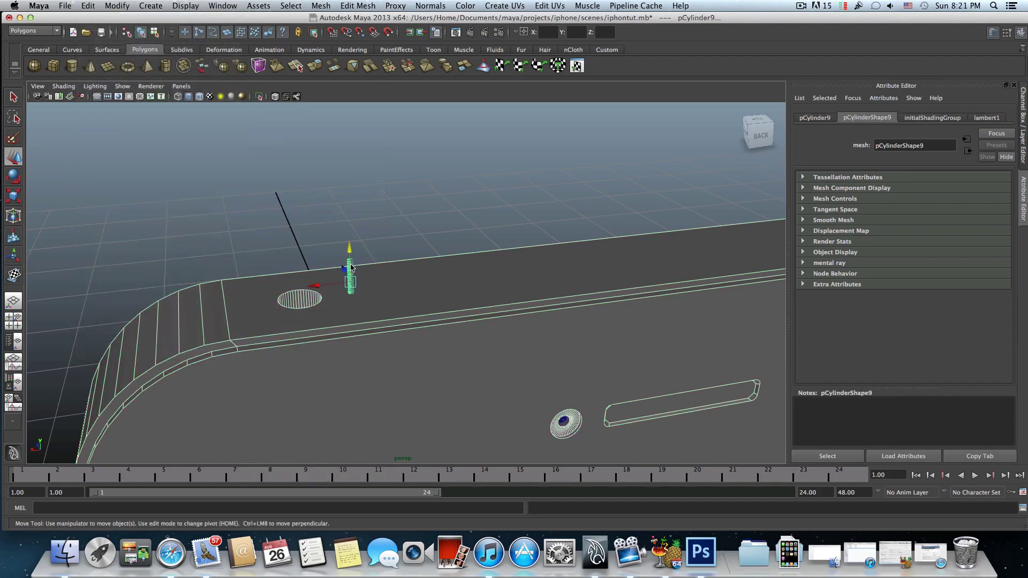
{"action": "left_click", "coordinate": [328, 7]}
{"action": "mouse_move", "coordinate": [348, 55]}
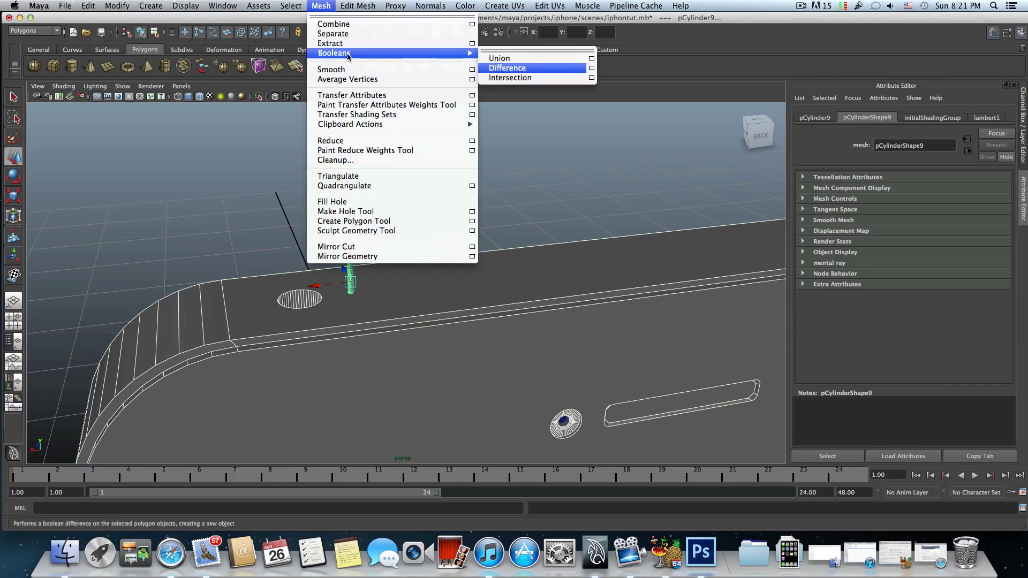
{"action": "left_click", "coordinate": [507, 69]}
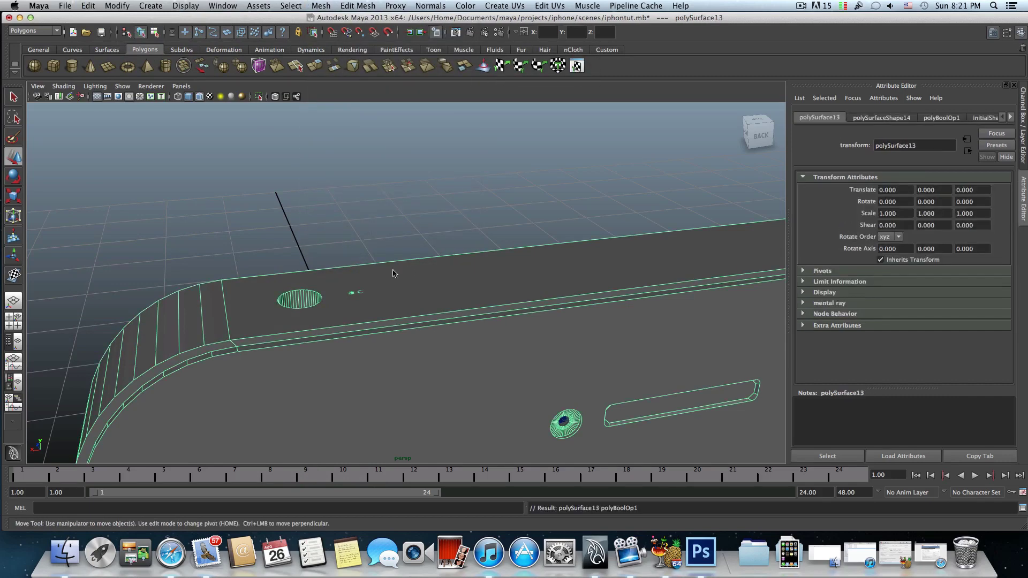
- Examine the Boolean cut beside the headphone hole from close up
{"action": "left_click_drag", "start_coordinate": [374, 265], "coordinate": [410, 266], "text": "alt"}
{"action": "scroll", "coordinate": [410, 266], "scroll_direction": "up", "scroll_amount": 5}
{"action": "middle_click_drag", "start_coordinate": [491, 289], "coordinate": [401, 271], "text": "alt"}
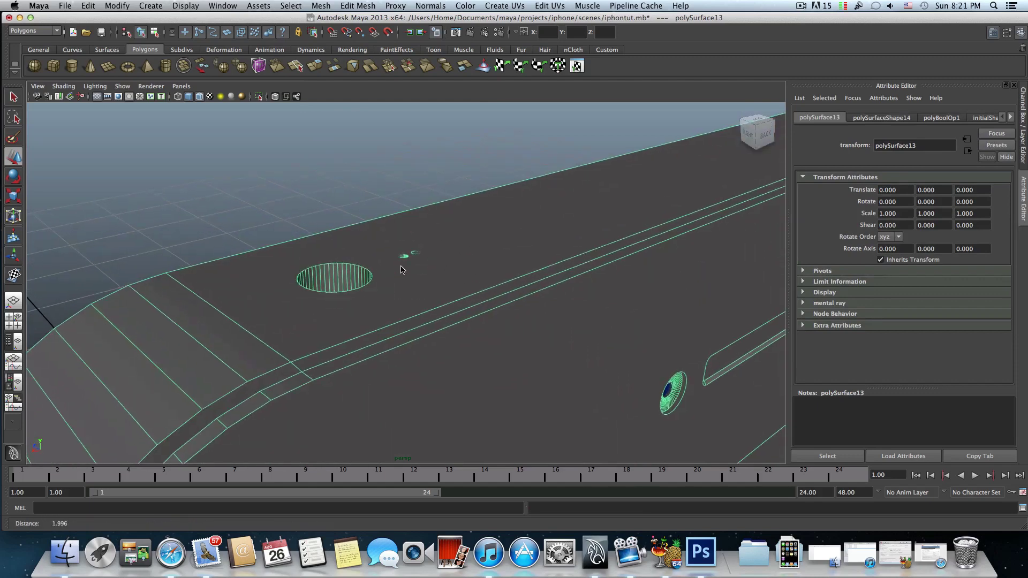
{"action": "scroll", "coordinate": [391, 261], "scroll_direction": "up", "scroll_amount": 5}
{"action": "left_click_drag", "start_coordinate": [380, 250], "coordinate": [364, 268], "text": "alt"}
{"action": "middle_click_drag", "start_coordinate": [357, 303], "coordinate": [391, 227], "text": "alt"}
{"action": "right_click_drag", "start_coordinate": [363, 229], "coordinate": [435, 253], "text": "alt"}
{"action": "middle_click_drag", "start_coordinate": [435, 253], "coordinate": [426, 267], "text": "alt"}
- Select the faces of the cut phone body, starting beside the small holes, and display it in wireframe
{"action": "right_click_drag", "start_coordinate": [374, 232], "coordinate": [369, 229]}
{"action": "left_click", "coordinate": [374, 250]}
{"action": "left_click_drag", "start_coordinate": [373, 251], "coordinate": [332, 242], "text": "alt"}
{"action": "key", "text": "4"}
{"action": "double_click", "coordinate": [360, 262]}
- Examine the wireframe body for stray geometry between the cut on the top face and the grid origin
{"action": "scroll", "coordinate": [361, 284], "scroll_direction": "down", "scroll_amount": 5}
{"action": "scroll", "coordinate": [362, 295], "scroll_direction": "down", "scroll_amount": 15}
{"action": "scroll", "coordinate": [400, 297], "scroll_direction": "up", "scroll_amount": 1}
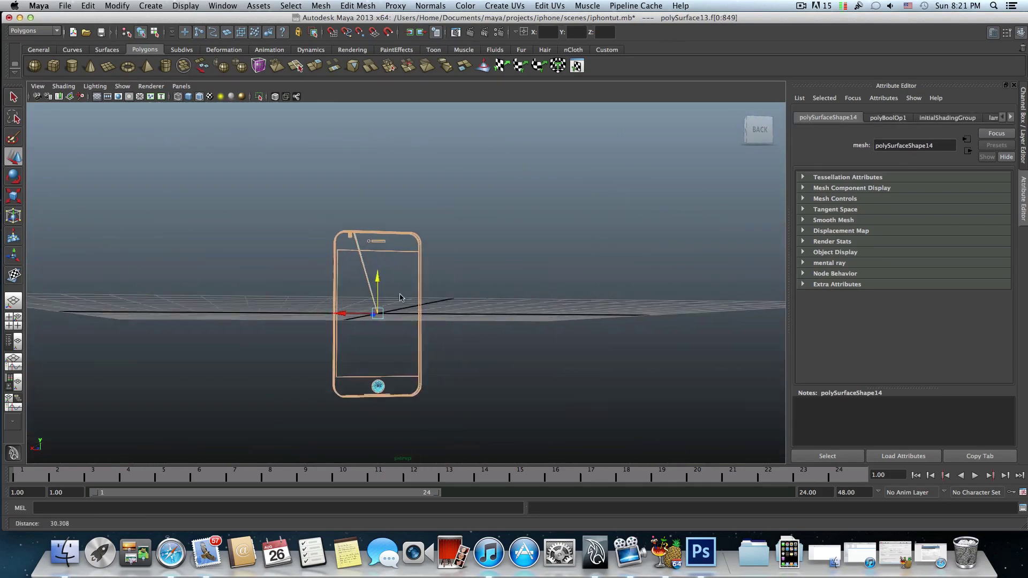
{"action": "scroll", "coordinate": [402, 298], "scroll_direction": "up", "scroll_amount": 8}
{"action": "middle_click_drag", "start_coordinate": [420, 307], "coordinate": [443, 194], "text": "alt"}
{"action": "scroll", "coordinate": [391, 240], "scroll_direction": "up", "scroll_amount": 5}
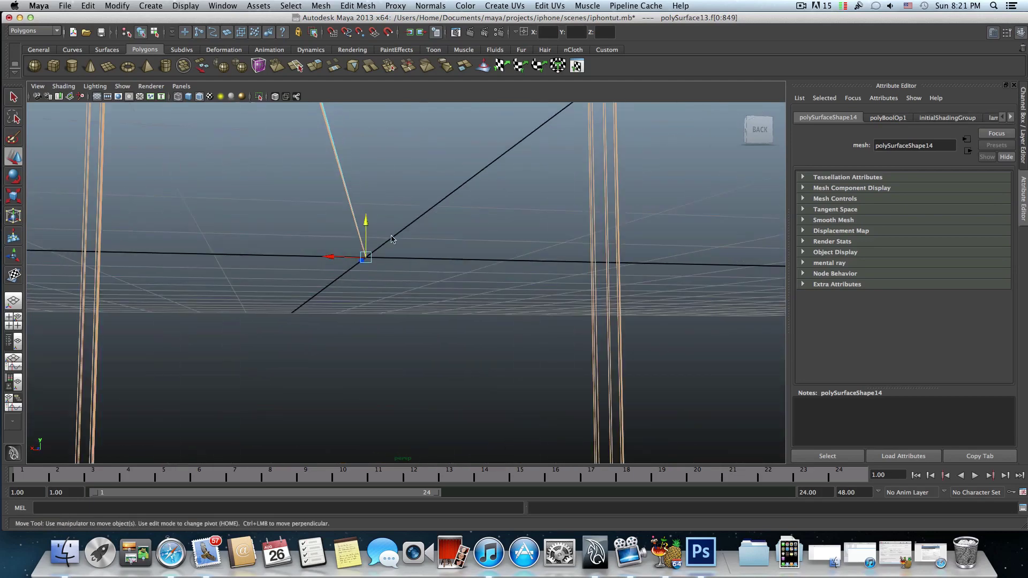
{"action": "left_click_drag", "start_coordinate": [391, 239], "coordinate": [375, 274], "text": "alt"}
{"action": "middle_click_drag", "start_coordinate": [387, 266], "coordinate": [411, 289], "text": "alt"}
{"action": "scroll", "coordinate": [342, 295], "scroll_direction": "down", "scroll_amount": 4}
{"action": "middle_click_drag", "start_coordinate": [342, 295], "coordinate": [342, 301], "text": "alt"}
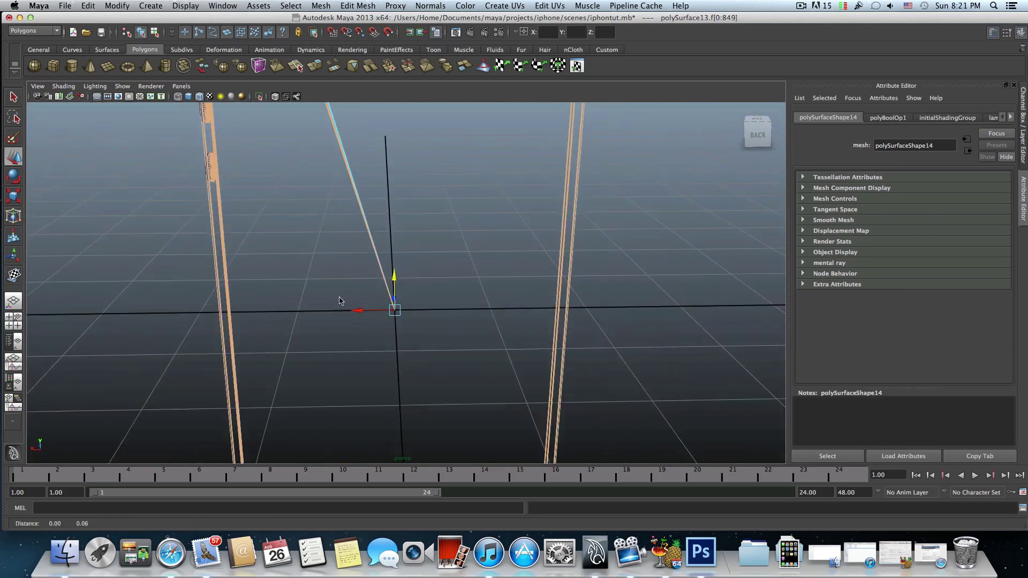
{"action": "middle_click_drag", "start_coordinate": [379, 157], "coordinate": [385, 291], "text": "alt"}
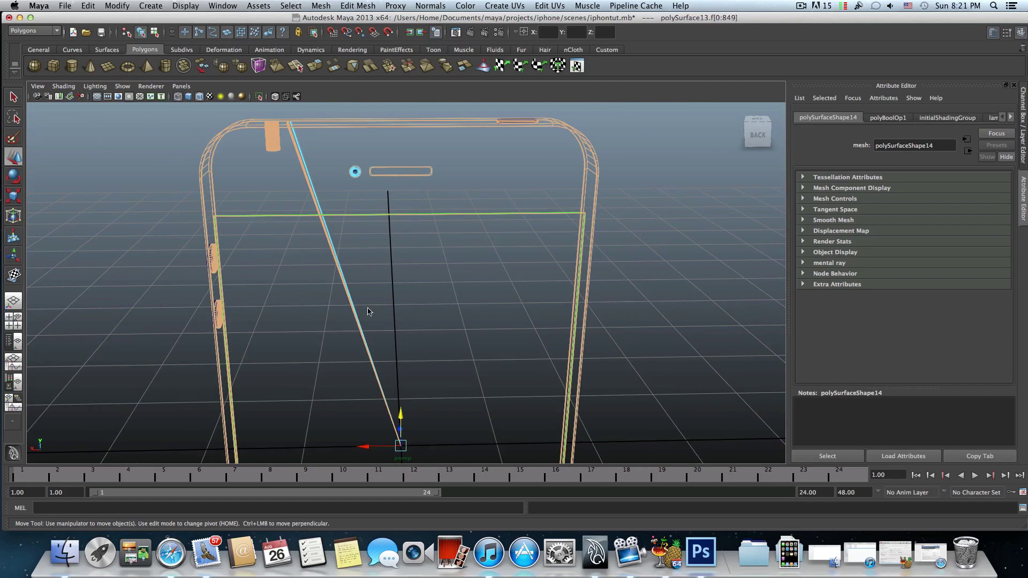
- Undo the face selections, the Boolean Difference and the cylinder's selection
{"action": "key", "text": "z"}
{"action": "key", "text": "z"}
{"action": "key", "text": "z"}
{"action": "key", "text": "z"}
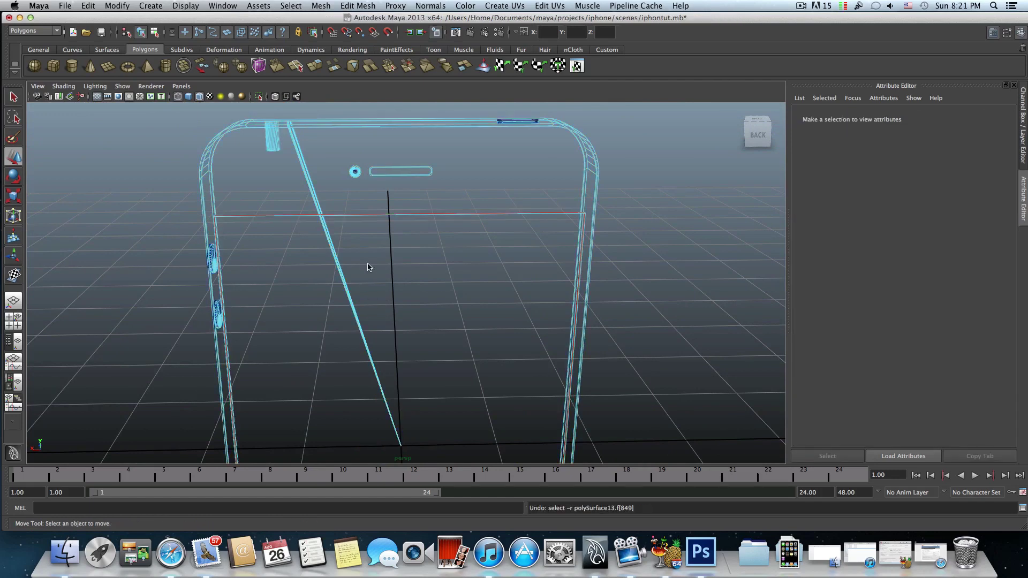
{"action": "key", "text": "z"}
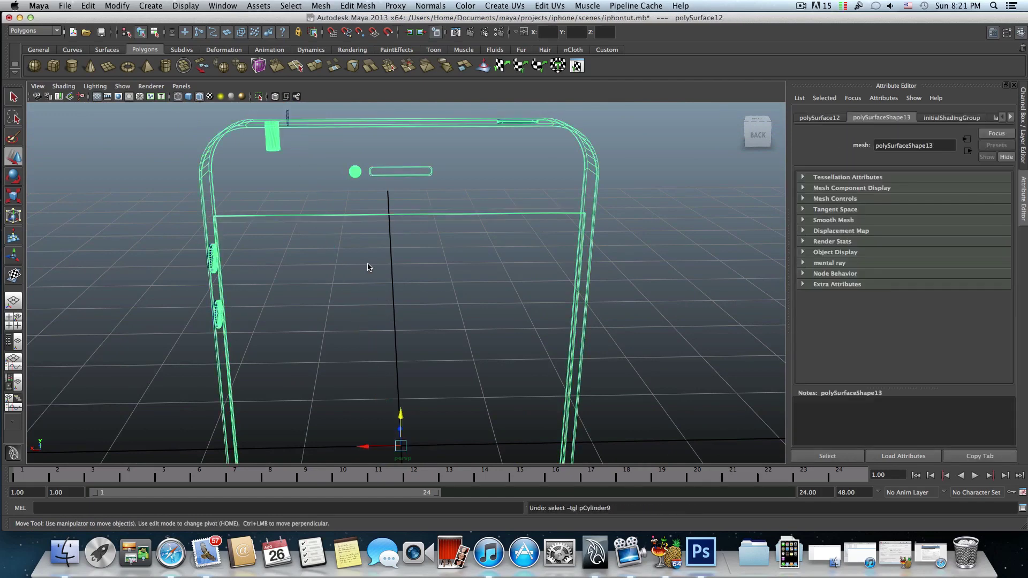
- Restore the phone body's selection and center its pivot
{"action": "left_click", "coordinate": [287, 111]}
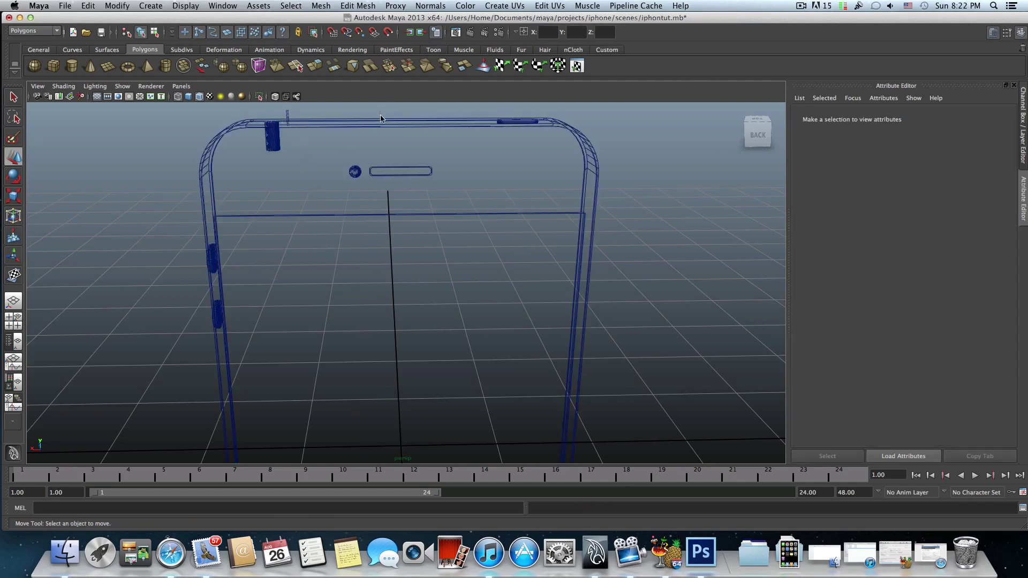
{"action": "key", "text": "z"}
{"action": "left_click", "coordinate": [112, 8]}
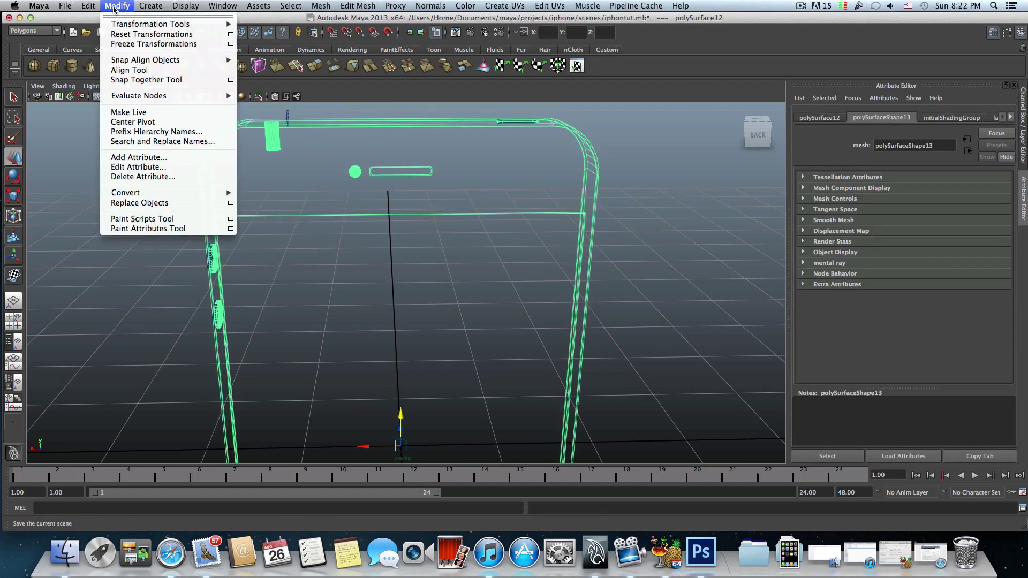
{"action": "left_click", "coordinate": [134, 126]}
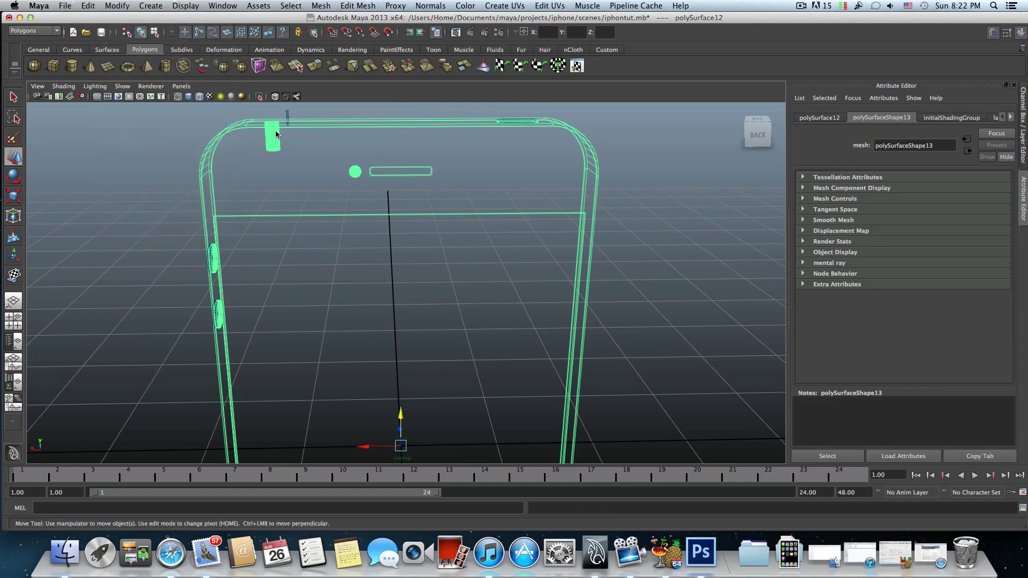
- Select the phone body and the thin cylinder, and subtract the cylinder with Boolean Difference
{"action": "left_click", "coordinate": [289, 114]}
{"action": "left_click", "coordinate": [302, 123]}
{"action": "left_click", "coordinate": [287, 110], "text": "shift"}
{"action": "left_click", "coordinate": [317, 7]}
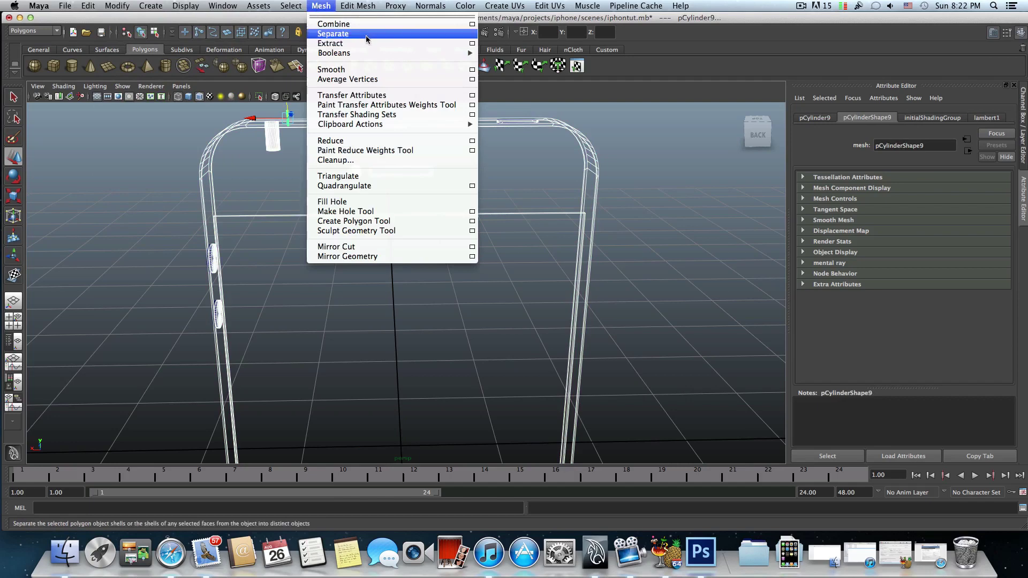
{"action": "mouse_move", "coordinate": [375, 53]}
{"action": "left_click", "coordinate": [491, 69]}
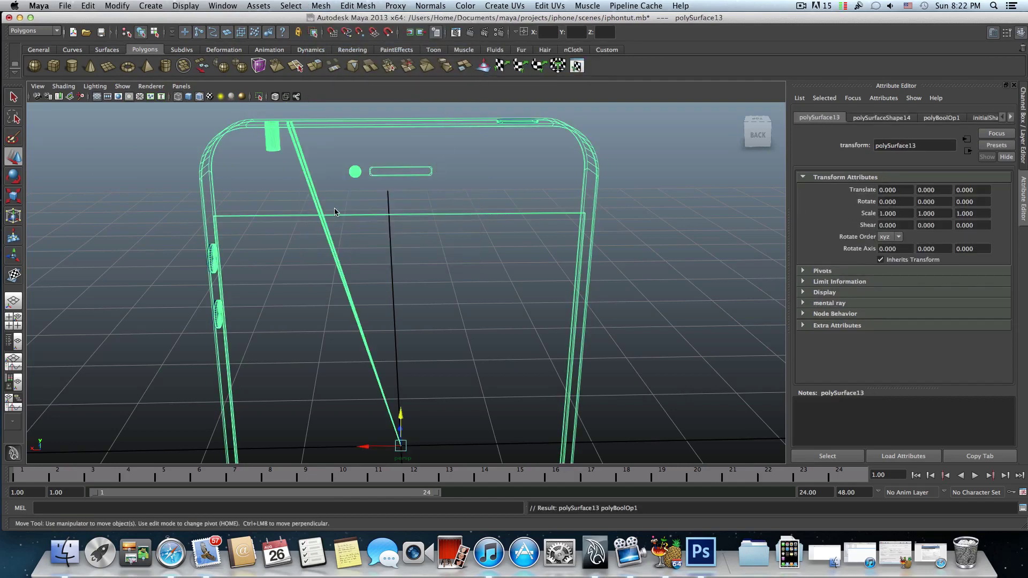
- Select the stray sliver faces running from the top face to the grid origin, exclude the phone's large flat face, and delete the slivers
{"action": "right_click_drag", "start_coordinate": [335, 211], "coordinate": [459, 214], "text": "alt"}
{"action": "middle_click_drag", "start_coordinate": [465, 185], "coordinate": [405, 225], "text": "alt"}
{"action": "right_click", "coordinate": [405, 224]}
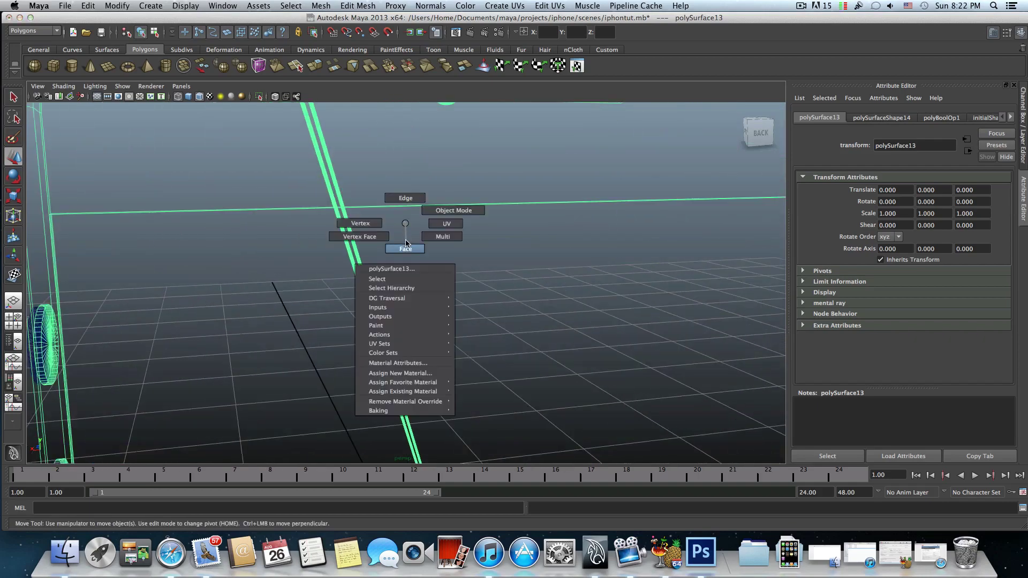
{"action": "left_click", "coordinate": [406, 247]}
{"action": "left_click_drag", "start_coordinate": [287, 269], "coordinate": [452, 257]}
{"action": "key", "text": "5"}
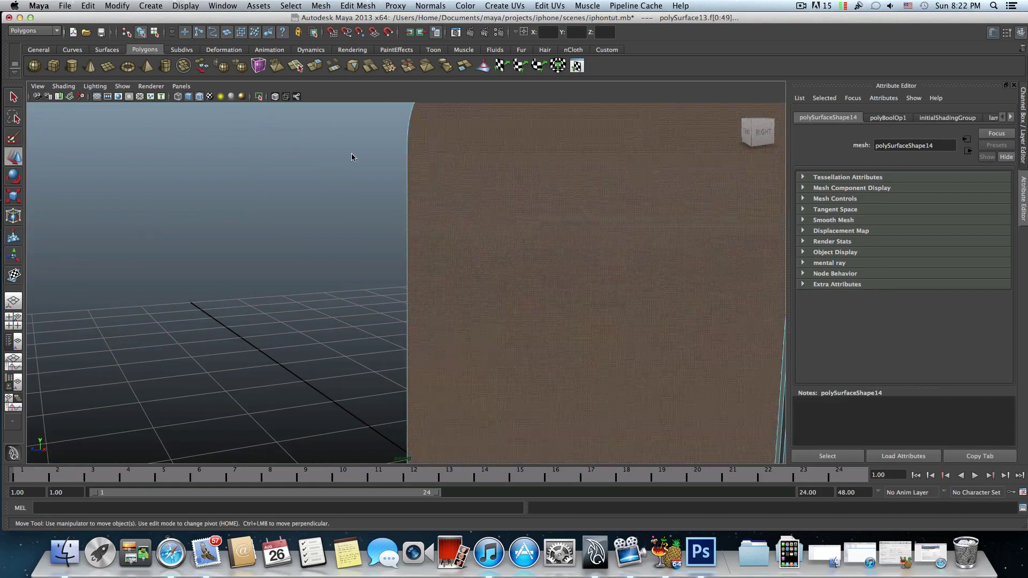
{"action": "scroll", "coordinate": [443, 197], "scroll_direction": "down", "scroll_amount": 5}
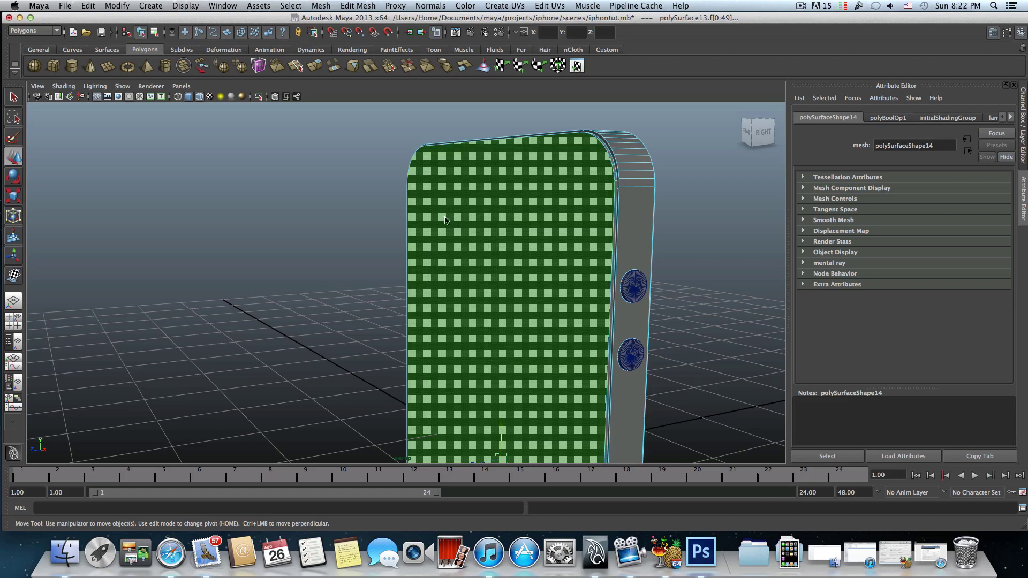
{"action": "left_click", "coordinate": [445, 221], "text": "shift"}
{"action": "left_click_drag", "start_coordinate": [549, 237], "coordinate": [378, 227], "text": "alt"}
{"action": "left_click_drag", "start_coordinate": [369, 139], "coordinate": [375, 178], "text": "alt"}
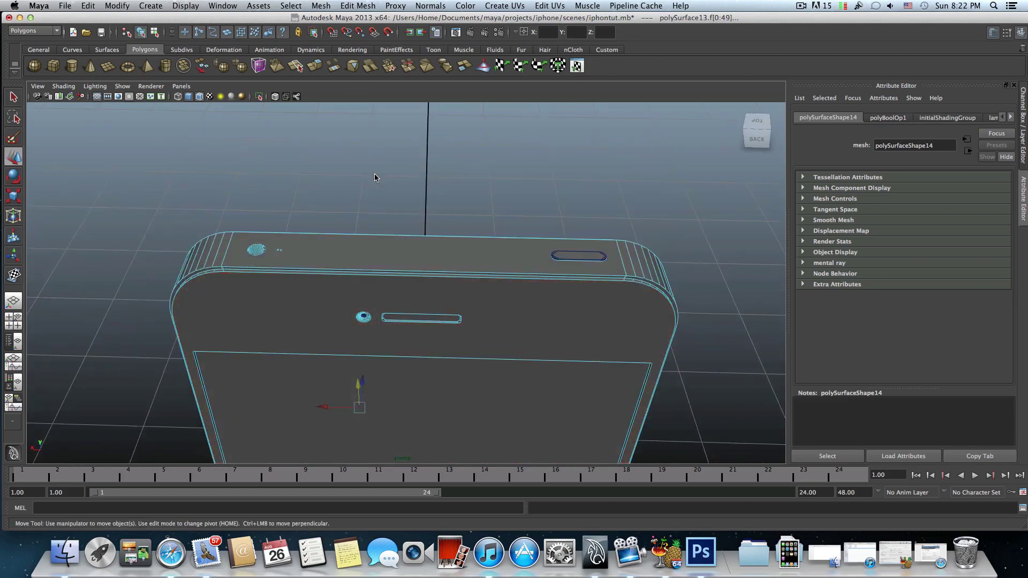
{"action": "left_click", "coordinate": [375, 178]}
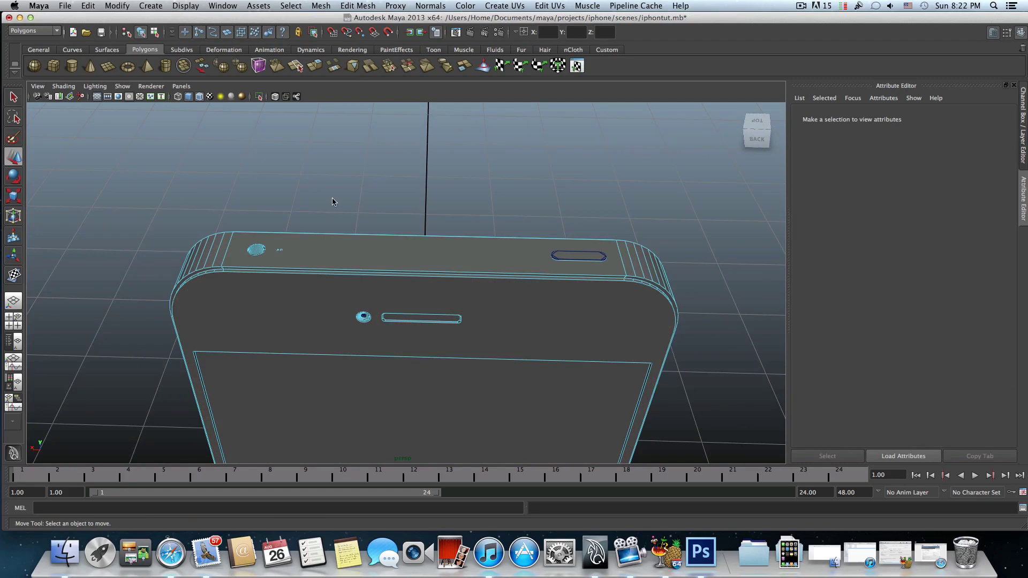
- Try to delete the loose circular edge loop beside the small cut hole under the top face
{"action": "middle_click_drag", "start_coordinate": [325, 252], "coordinate": [338, 154], "text": "alt"}
{"action": "key", "text": "4"}
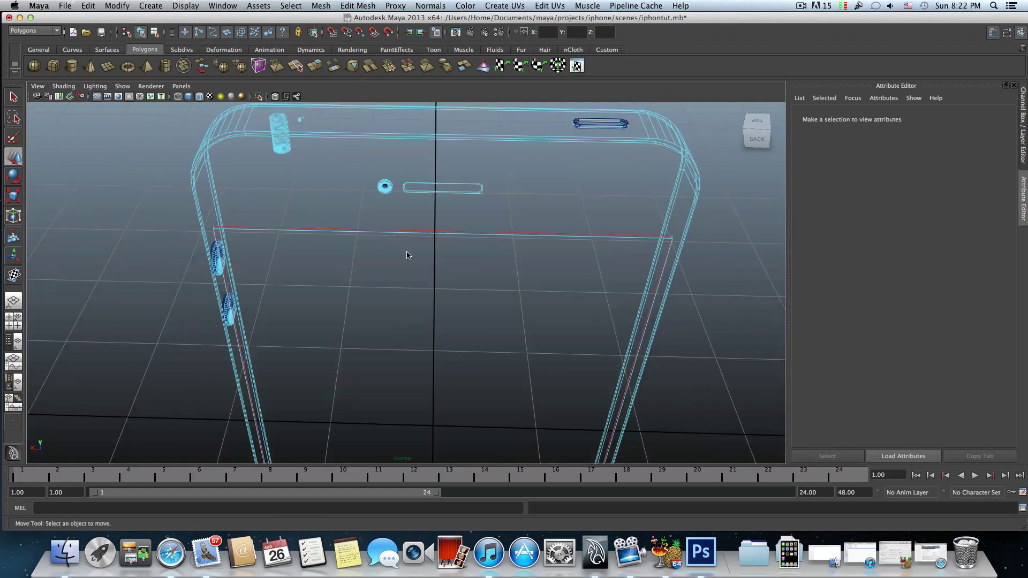
{"action": "left_click_drag", "start_coordinate": [407, 255], "coordinate": [398, 219], "text": "alt"}
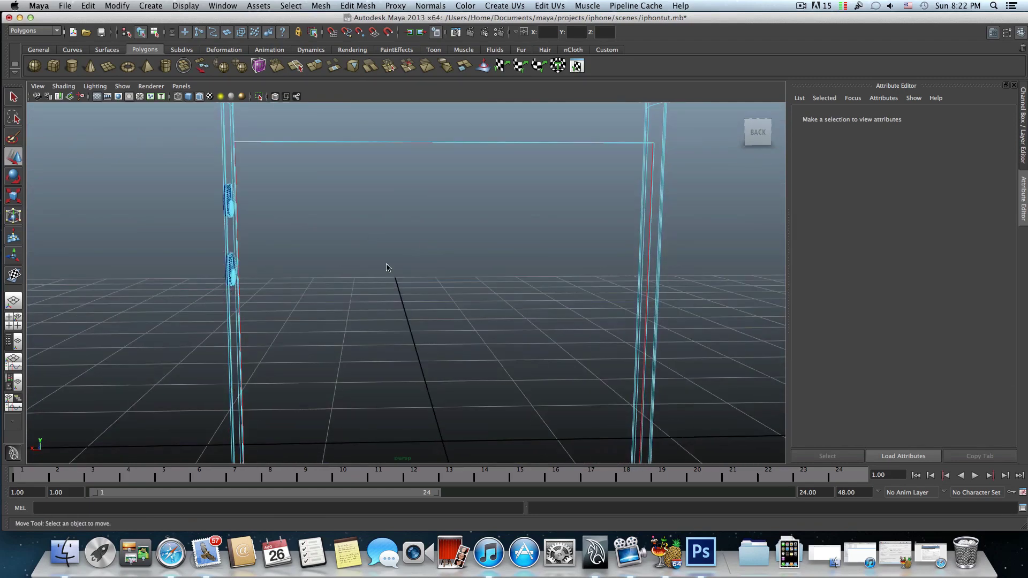
{"action": "scroll", "coordinate": [386, 289], "scroll_direction": "down", "scroll_amount": 3}
{"action": "scroll", "coordinate": [380, 296], "scroll_direction": "up", "scroll_amount": 10}
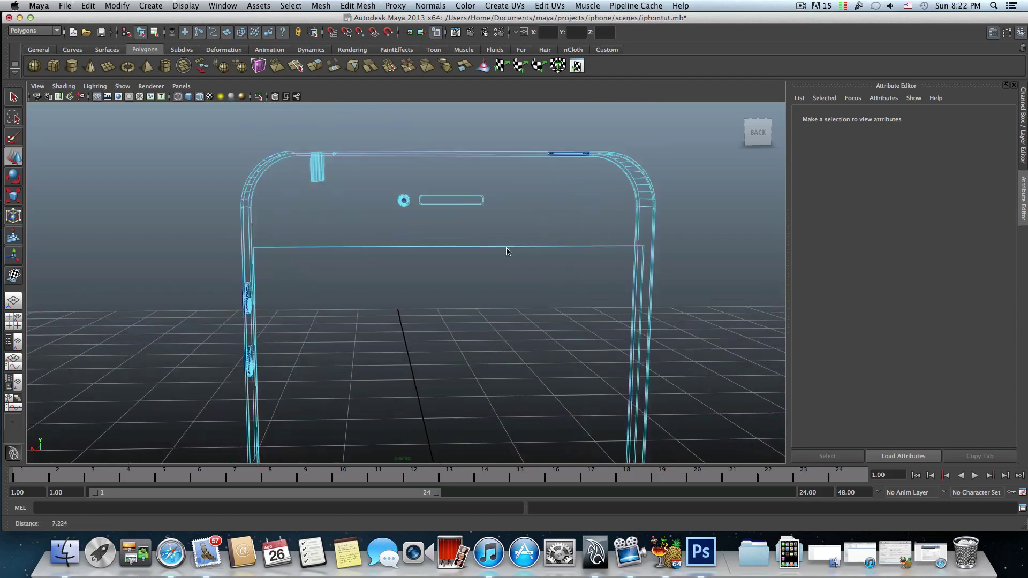
{"action": "middle_click_drag", "start_coordinate": [315, 230], "coordinate": [326, 260], "text": "alt"}
{"action": "scroll", "coordinate": [307, 255], "scroll_direction": "up", "scroll_amount": 10}
{"action": "right_click_drag", "start_coordinate": [326, 257], "coordinate": [410, 244], "text": "alt"}
{"action": "middle_click_drag", "start_coordinate": [410, 244], "coordinate": [381, 332], "text": "alt"}
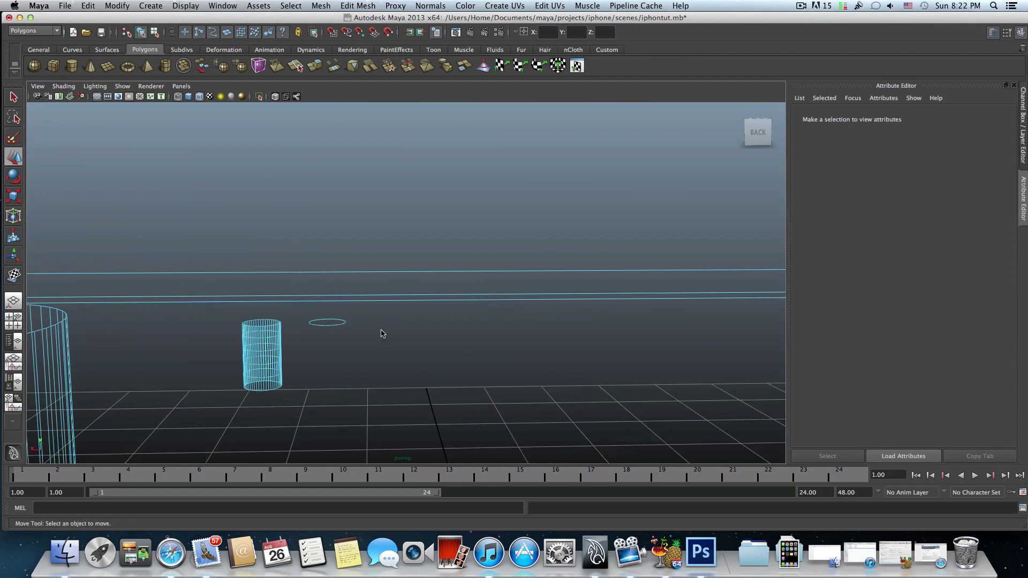
{"action": "mouse_move", "coordinate": [330, 325]}
{"action": "right_mouse_down"}
{"action": "mouse_move", "coordinate": [332, 311]}
{"action": "mouse_move", "coordinate": [328, 323]}
{"action": "right_mouse_up"}
{"action": "double_click", "coordinate": [329, 328]}
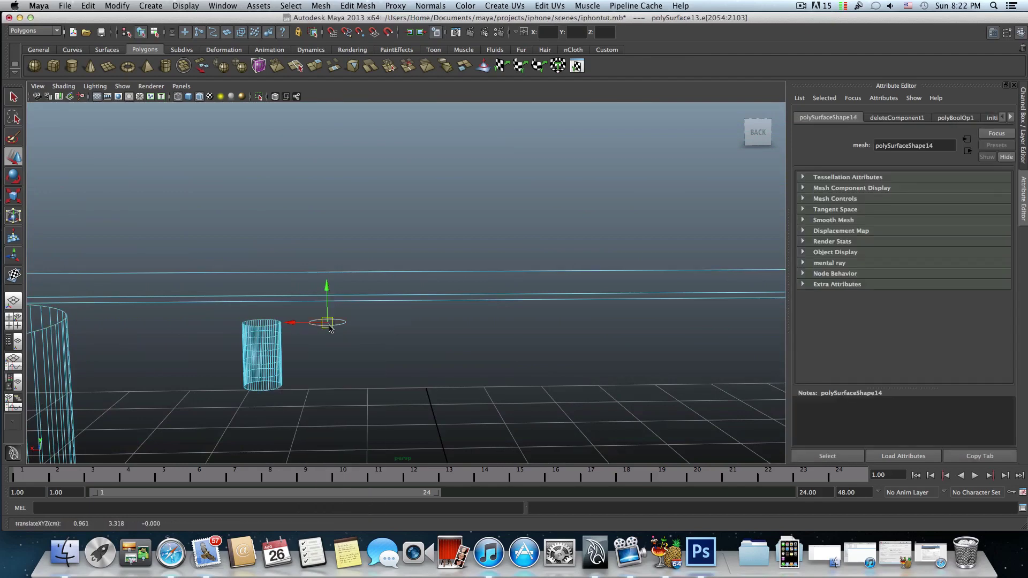
{"action": "key", "text": "Delete"}
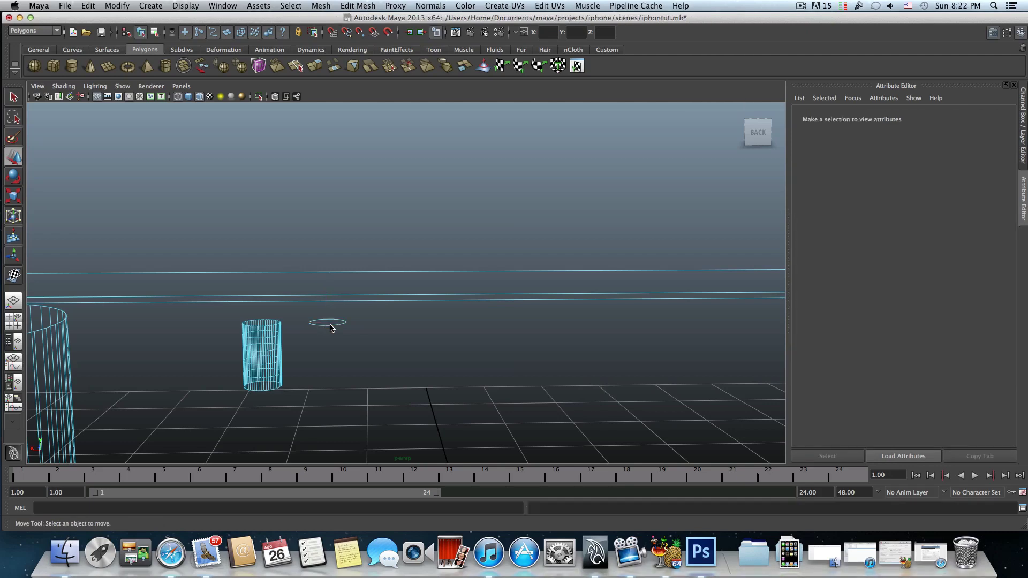
{"action": "left_click", "coordinate": [331, 328]}
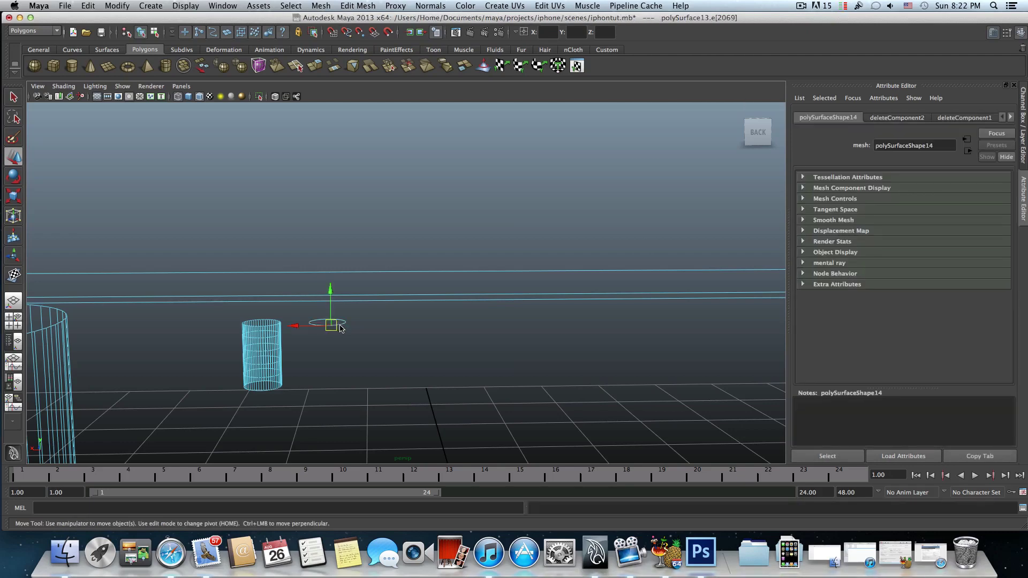
{"action": "double_click", "coordinate": [340, 328]}
{"action": "key", "text": "Delete"}
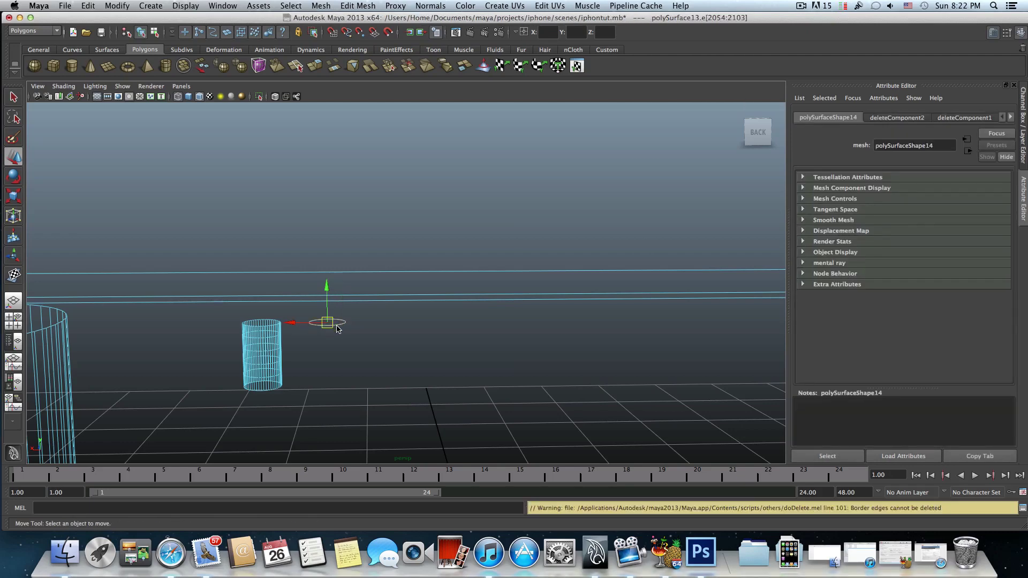
- Delete the loose circular face floating beside the small cut hole under the phone's top face
{"action": "right_click", "coordinate": [338, 326]}
{"action": "right_click_drag", "start_coordinate": [334, 343], "coordinate": [339, 329]}
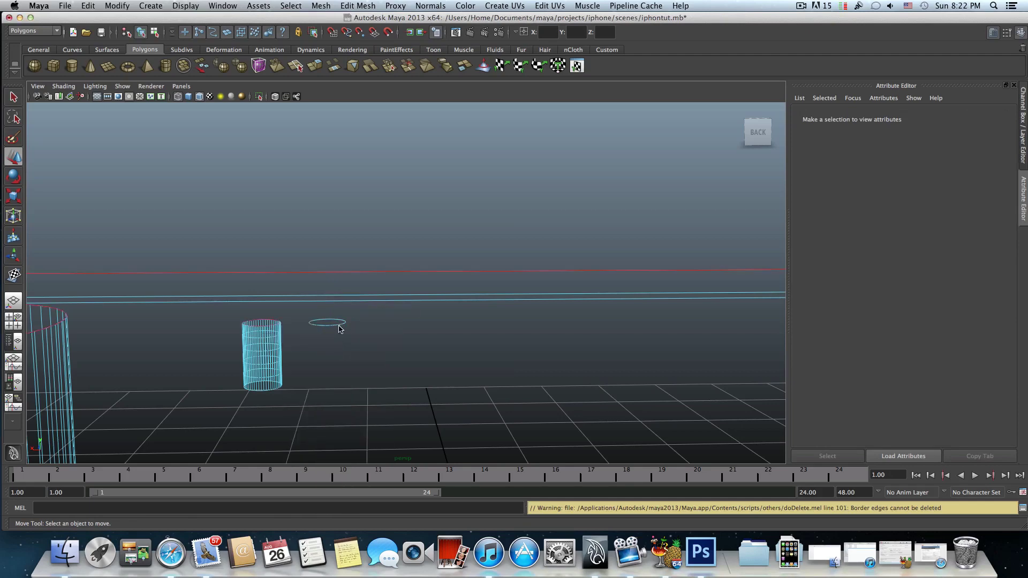
{"action": "left_click", "coordinate": [334, 326]}
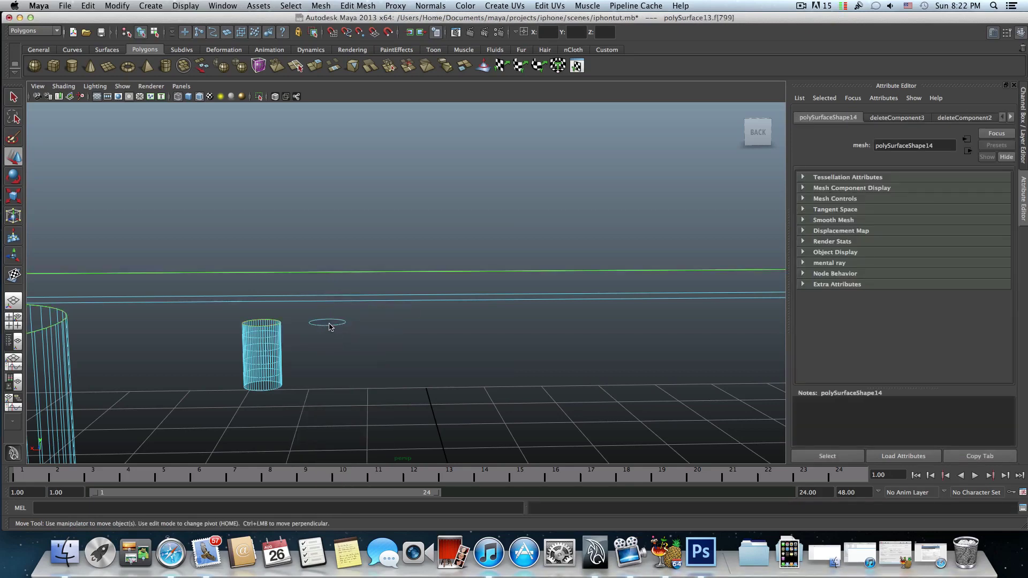
{"action": "key", "text": "Delete"}
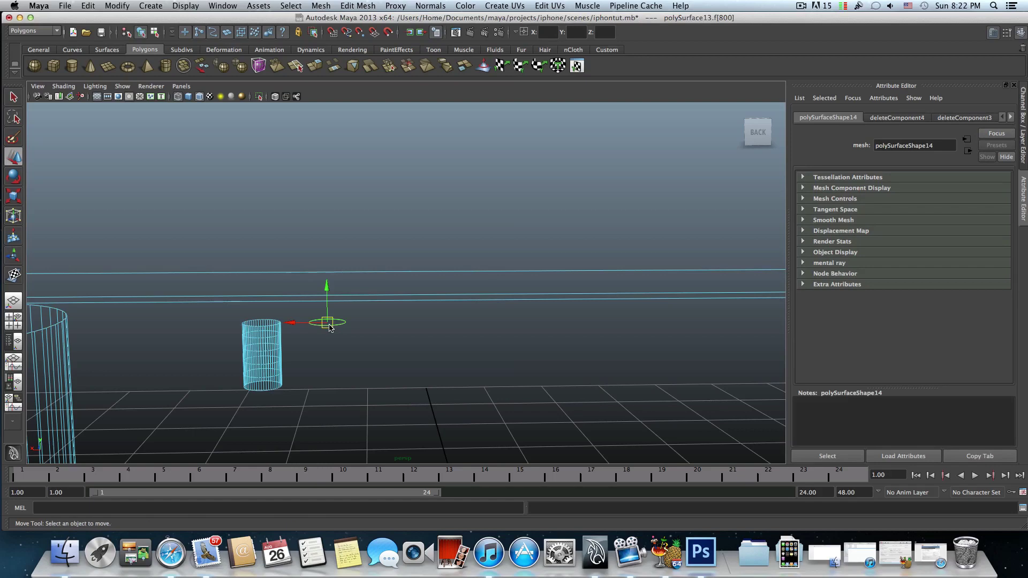
- Examine the headphone hole and the tiny hole beside it in wireframe and shaded views, from close up and from an angle
{"action": "scroll", "coordinate": [315, 334], "scroll_direction": "down", "scroll_amount": 5}
{"action": "left_click_drag", "start_coordinate": [379, 330], "coordinate": [357, 278], "text": "alt"}
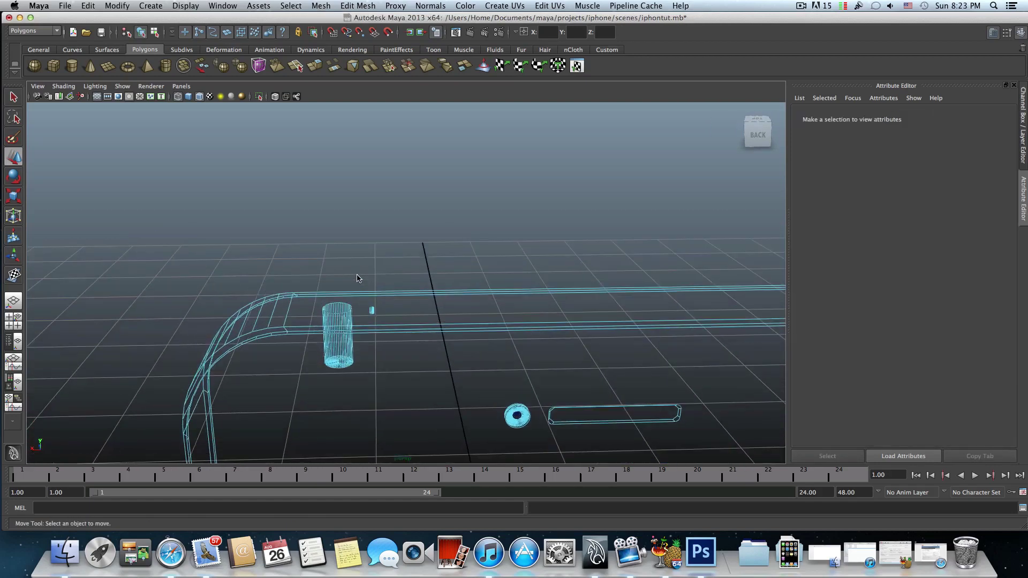
{"action": "key", "text": "F8"}
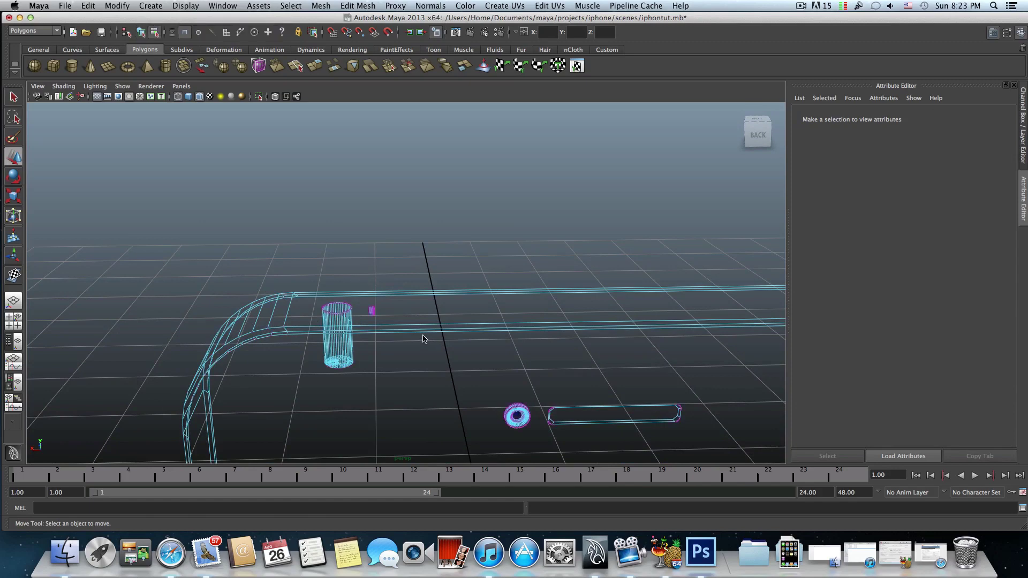
{"action": "scroll", "coordinate": [389, 333], "scroll_direction": "up", "scroll_amount": 10}
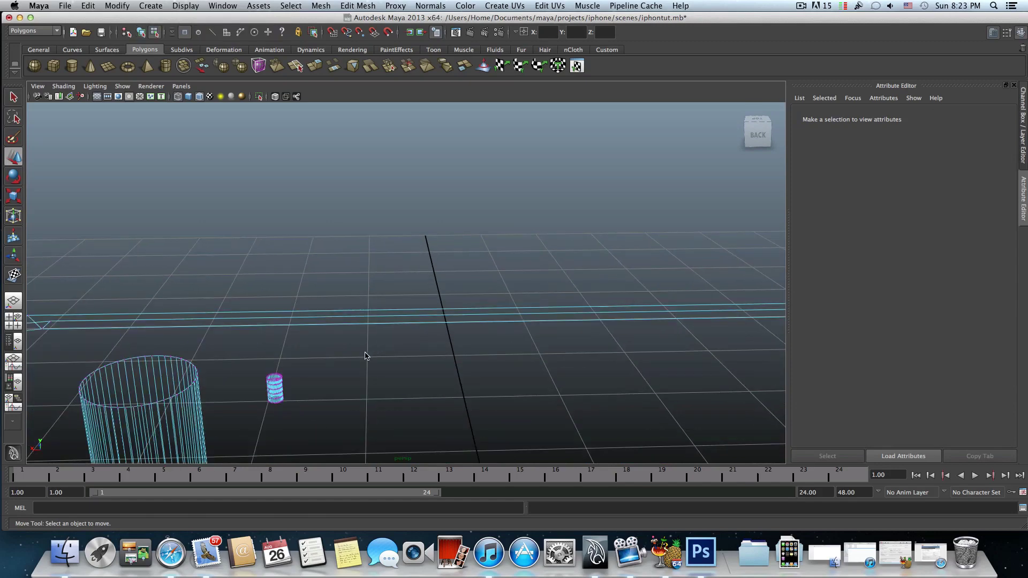
{"action": "key", "text": "5"}
{"action": "middle_click_drag", "start_coordinate": [364, 338], "coordinate": [391, 299], "text": "alt"}
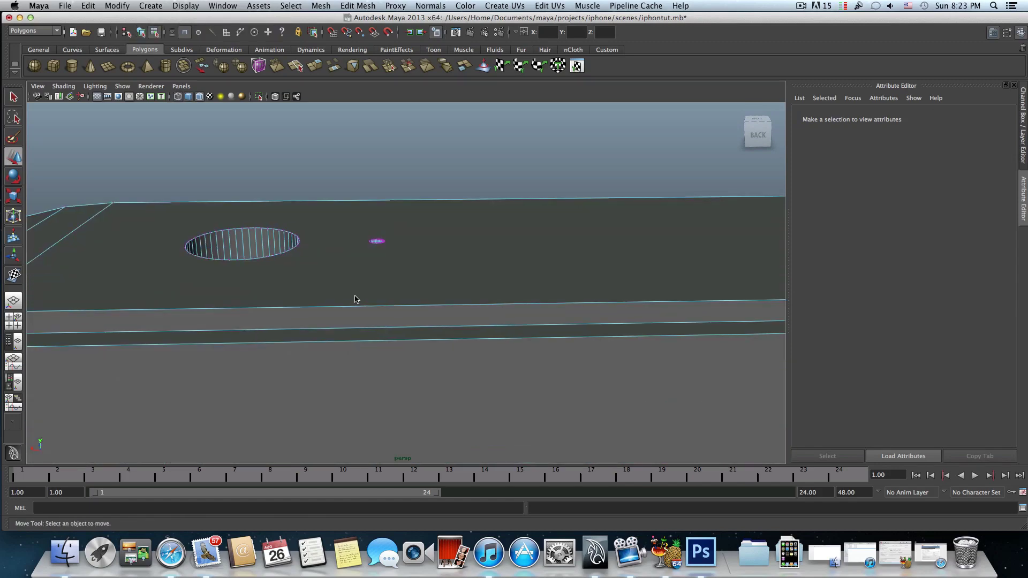
{"action": "right_click_drag", "start_coordinate": [355, 296], "coordinate": [397, 291], "text": "alt"}
{"action": "left_click_drag", "start_coordinate": [397, 292], "coordinate": [402, 310], "text": "alt"}
{"action": "middle_click_drag", "start_coordinate": [403, 360], "coordinate": [415, 278], "text": "alt"}
{"action": "right_click_drag", "start_coordinate": [415, 279], "coordinate": [387, 285], "text": "alt"}
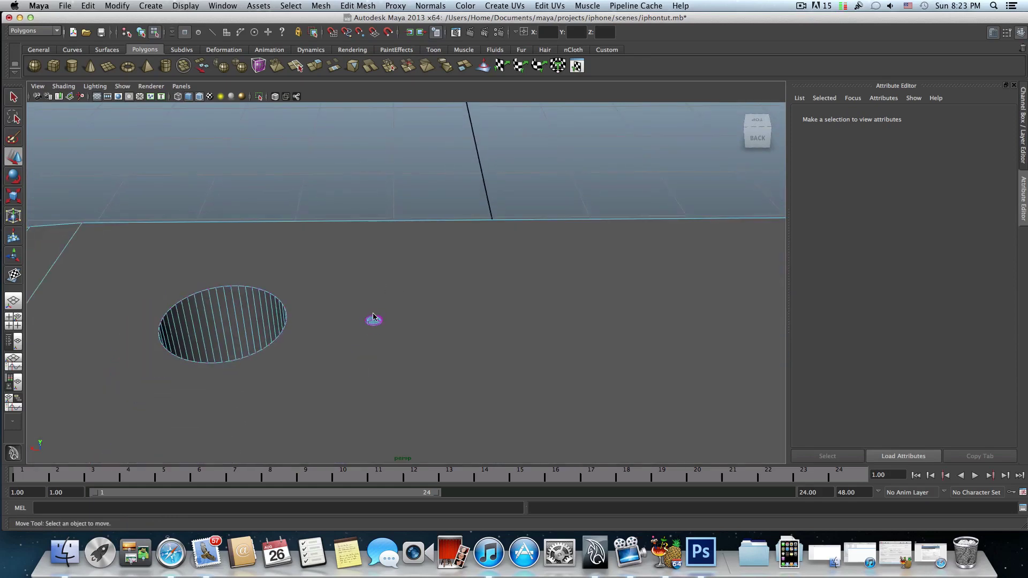
{"action": "left_click_drag", "start_coordinate": [373, 313], "coordinate": [369, 338], "text": "alt"}
{"action": "middle_click_drag", "start_coordinate": [373, 273], "coordinate": [374, 167], "text": "alt"}
{"action": "right_click_drag", "start_coordinate": [471, 261], "coordinate": [440, 263], "text": "alt"}
{"action": "left_click_drag", "start_coordinate": [441, 263], "coordinate": [437, 275], "text": "alt"}
{"action": "middle_click_drag", "start_coordinate": [429, 299], "coordinate": [453, 267], "text": "alt"}
{"action": "right_click_drag", "start_coordinate": [526, 289], "coordinate": [461, 296], "text": "alt"}
{"action": "left_click_drag", "start_coordinate": [461, 296], "coordinate": [323, 309], "text": "alt"}
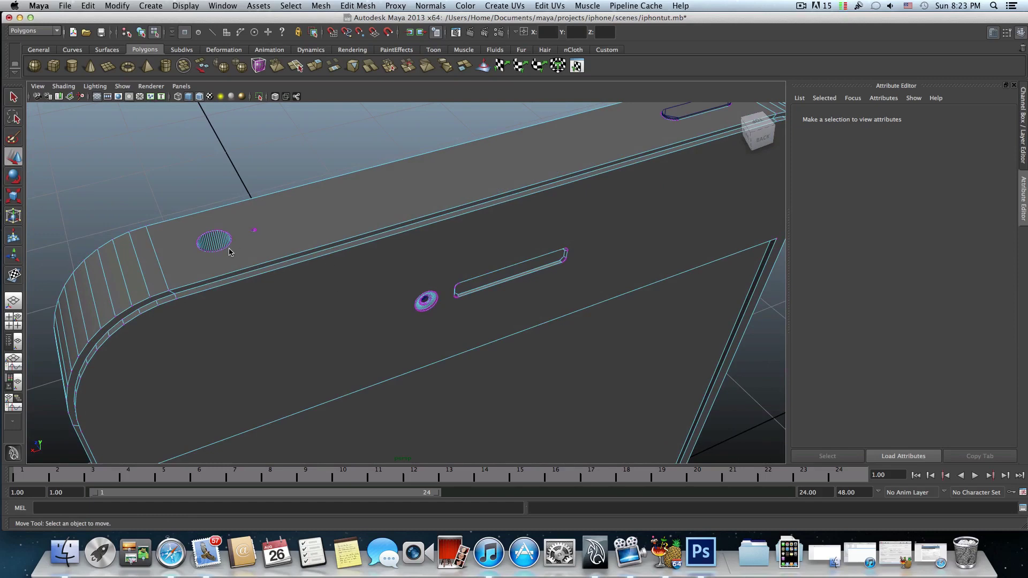
- Select the tiny hole's vertices and move them along X toward the headphone hole, to about X 1.025, ending in object mode
{"action": "key", "text": "F8"}
{"action": "middle_click_drag", "start_coordinate": [208, 251], "coordinate": [360, 254], "text": "alt"}
{"action": "right_click_drag", "start_coordinate": [360, 254], "coordinate": [399, 252], "text": "alt"}
{"action": "left_click_drag", "start_coordinate": [399, 256], "coordinate": [369, 284], "text": "alt"}
{"action": "middle_click_drag", "start_coordinate": [378, 280], "coordinate": [442, 222], "text": "alt"}
{"action": "right_click_drag", "start_coordinate": [400, 291], "coordinate": [358, 291]}
{"action": "left_click_drag", "start_coordinate": [391, 301], "coordinate": [417, 270]}
{"action": "scroll", "coordinate": [412, 305], "scroll_direction": "down", "scroll_amount": 10}
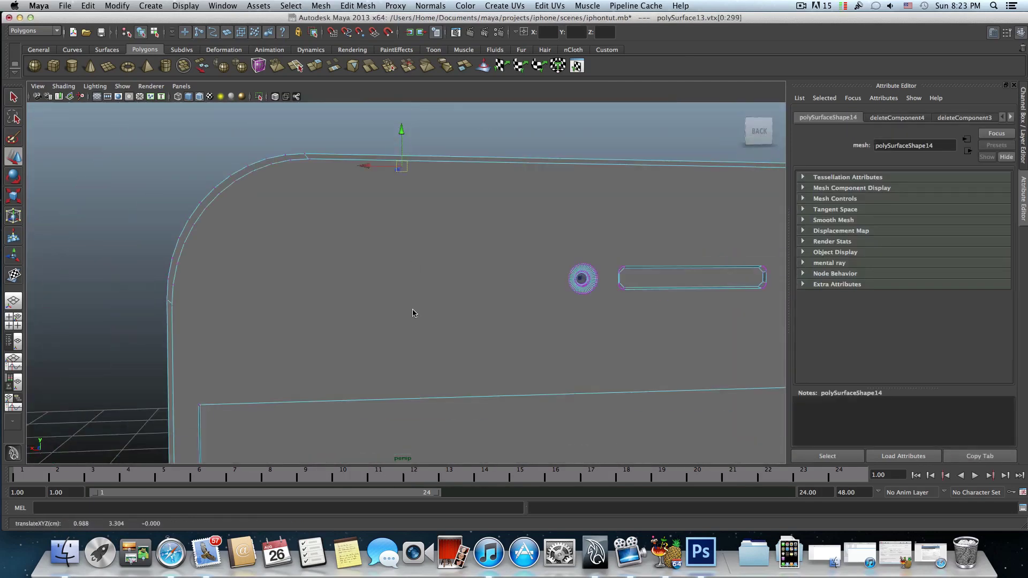
{"action": "right_click_drag", "start_coordinate": [413, 313], "coordinate": [427, 281], "text": "alt"}
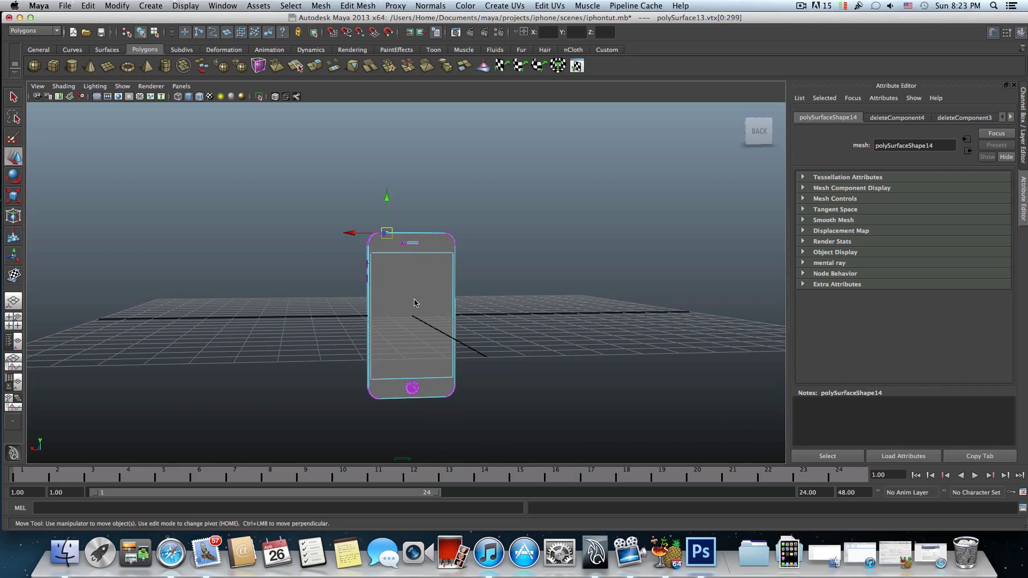
{"action": "key", "text": "4"}
{"action": "left_click_drag", "start_coordinate": [413, 298], "coordinate": [349, 266], "text": "alt"}
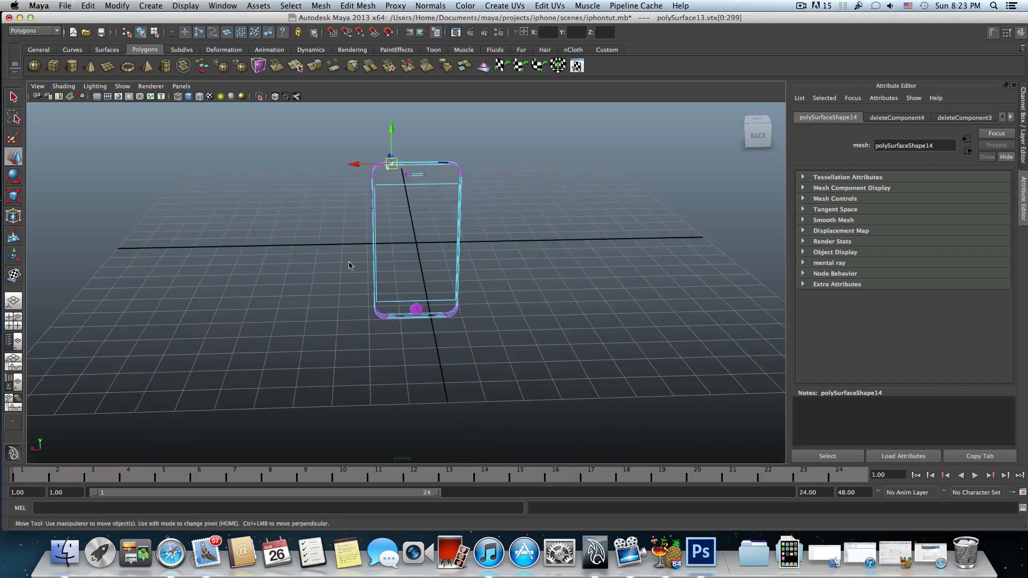
{"action": "right_click_drag", "start_coordinate": [349, 266], "coordinate": [492, 342], "text": "alt"}
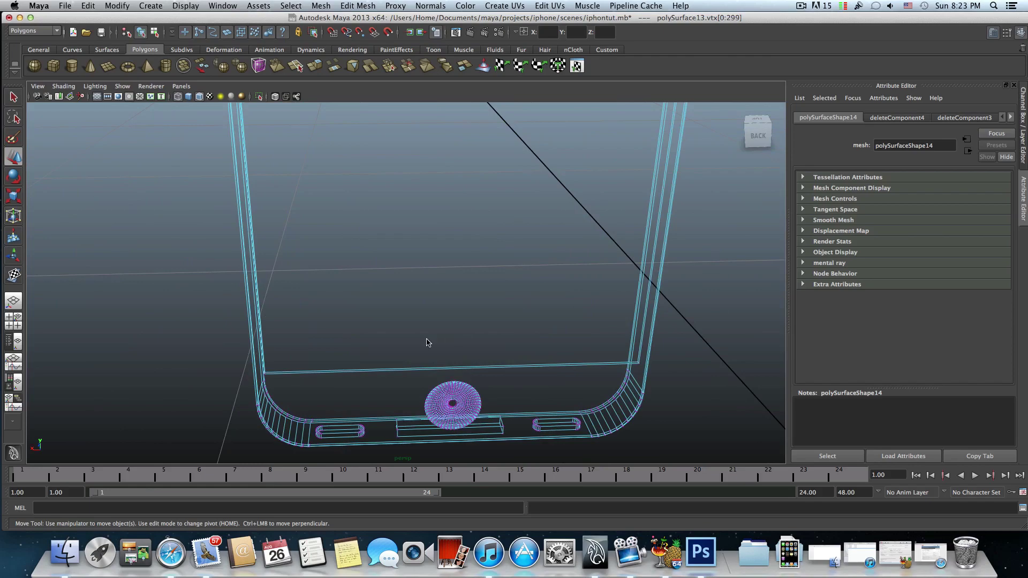
{"action": "middle_click_drag", "start_coordinate": [390, 338], "coordinate": [478, 364], "text": "alt"}
{"action": "middle_click_drag", "start_coordinate": [479, 278], "coordinate": [480, 395], "text": "alt"}
{"action": "middle_click_drag", "start_coordinate": [480, 316], "coordinate": [480, 423], "text": "alt"}
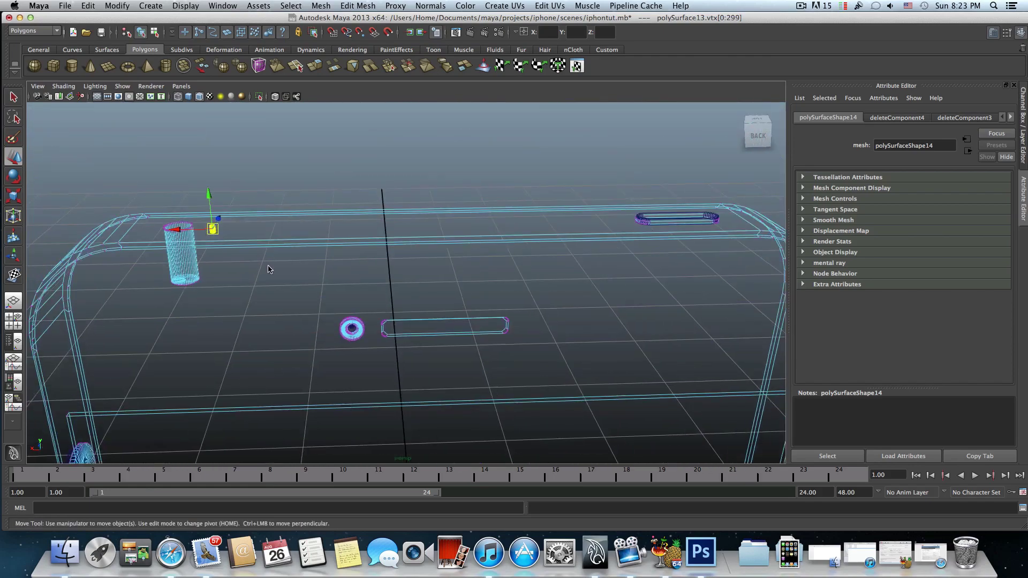
{"action": "middle_click_drag", "start_coordinate": [268, 266], "coordinate": [397, 270], "text": "alt"}
{"action": "left_click_drag", "start_coordinate": [315, 235], "coordinate": [305, 235]}
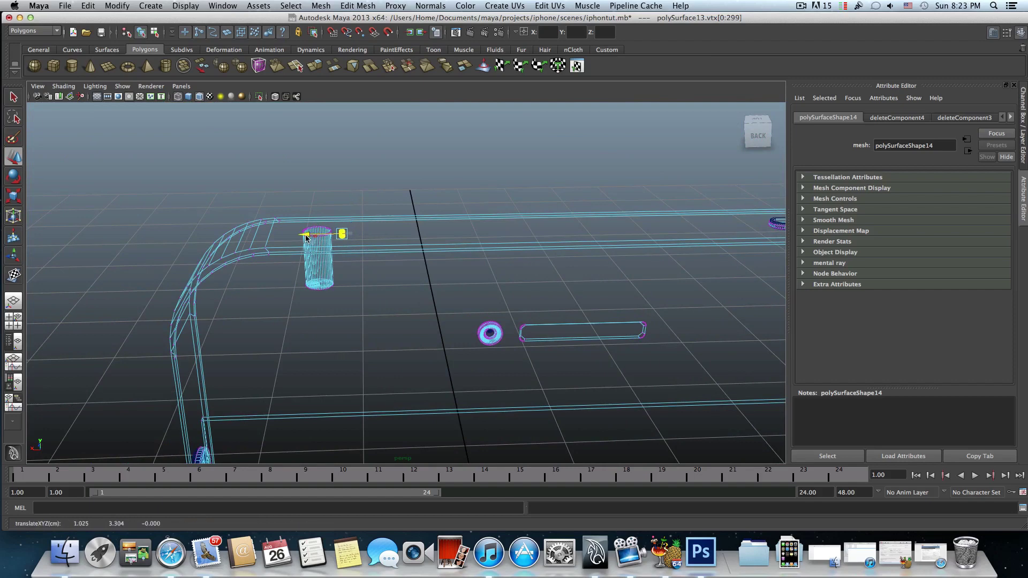
{"action": "key", "text": "F8"}
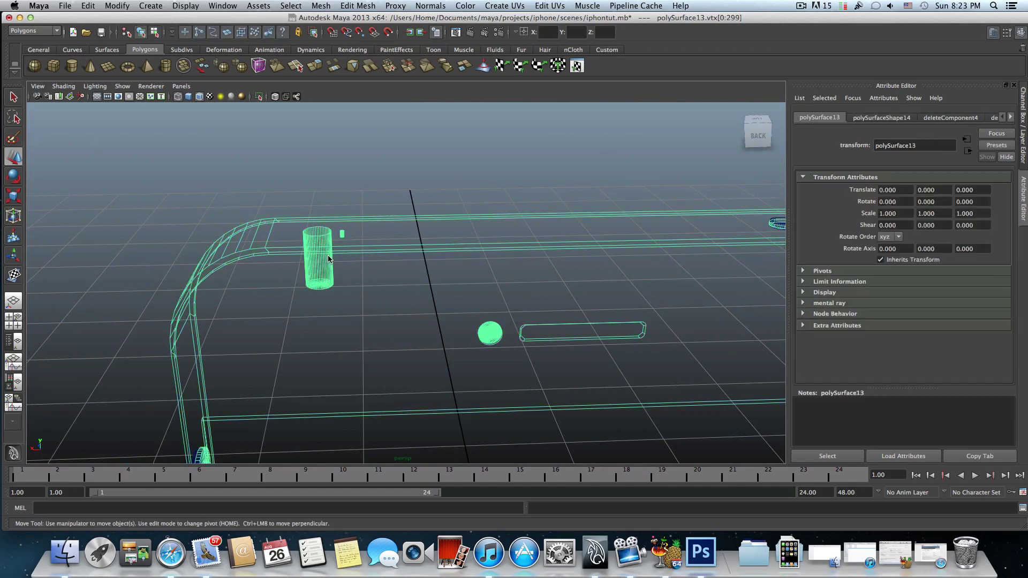
- Insert an edge loop around the headphone hole's inner wall, just below its rim, with the Insert Edge Loop Tool
{"action": "key", "text": "5"}
{"action": "left_click_drag", "start_coordinate": [355, 248], "coordinate": [354, 294], "text": "alt"}
{"action": "middle_click_drag", "start_coordinate": [355, 295], "coordinate": [369, 227], "text": "alt"}
{"action": "scroll", "coordinate": [383, 279], "scroll_direction": "down", "scroll_amount": 3}
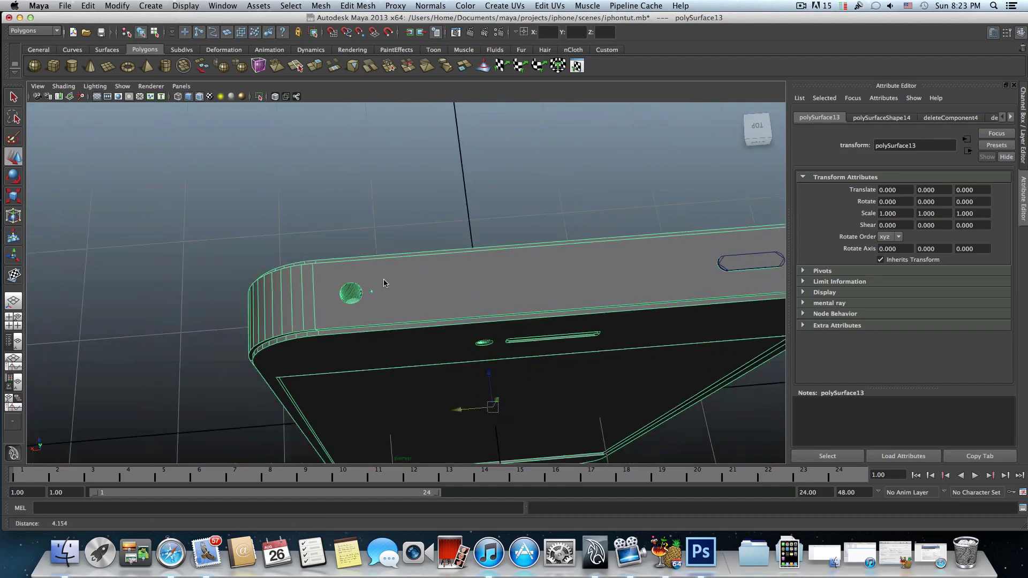
{"action": "right_click_drag", "start_coordinate": [346, 284], "coordinate": [599, 289], "text": "alt"}
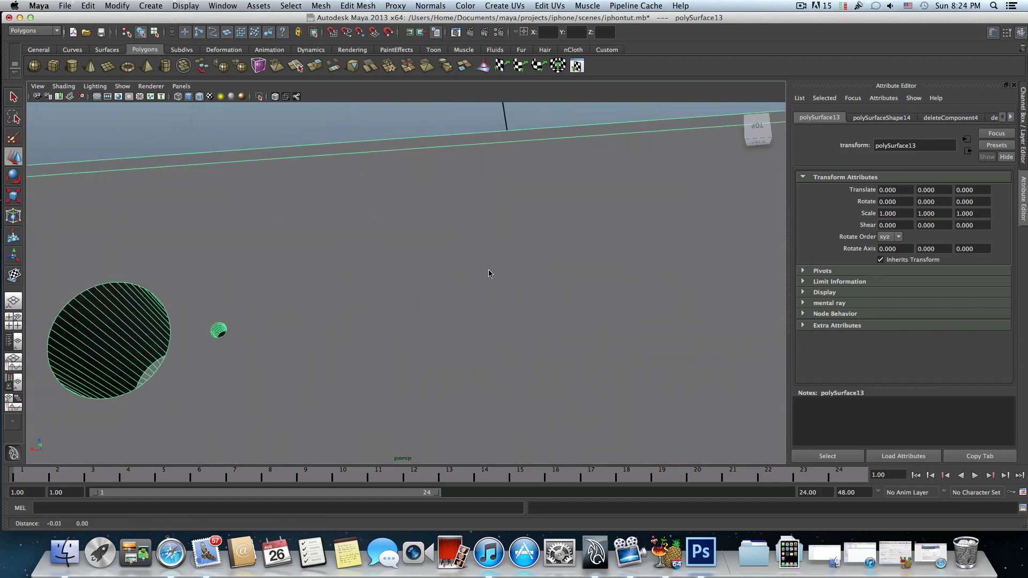
{"action": "middle_click_drag", "start_coordinate": [428, 279], "coordinate": [487, 269], "text": "alt"}
{"action": "right_click", "coordinate": [494, 255]}
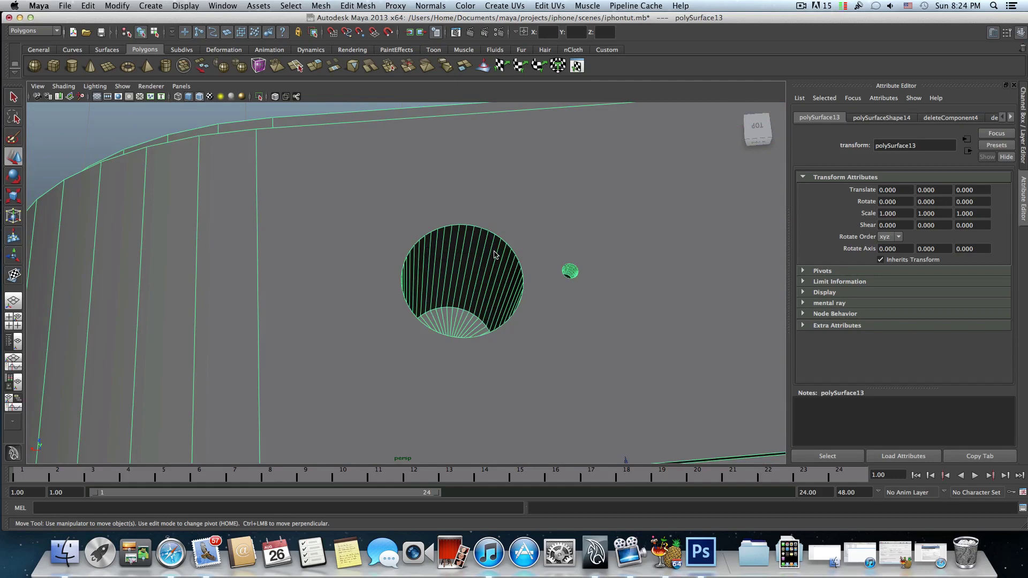
{"action": "right_click", "coordinate": [495, 255], "text": "shift"}
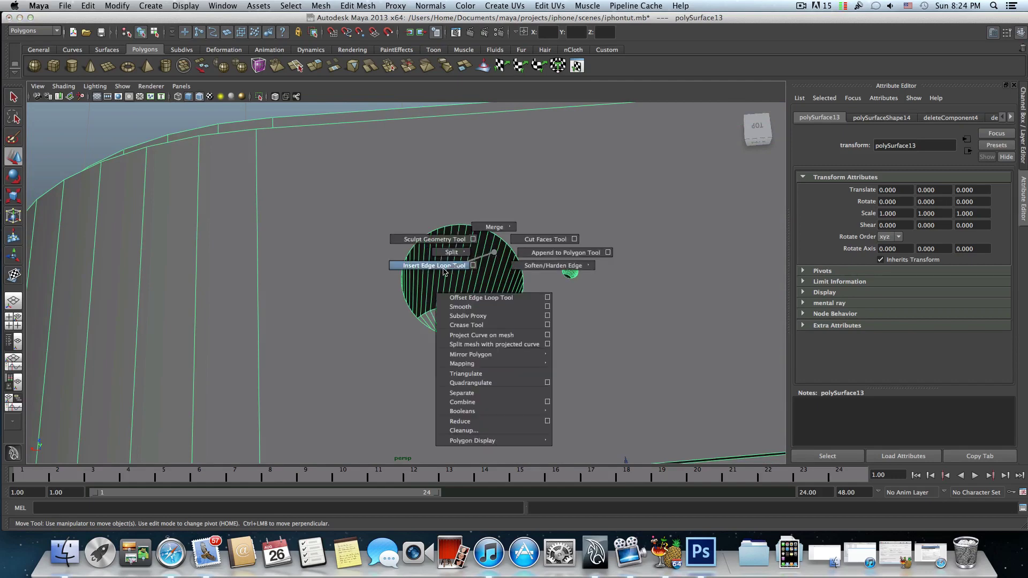
{"action": "left_click", "coordinate": [494, 254]}
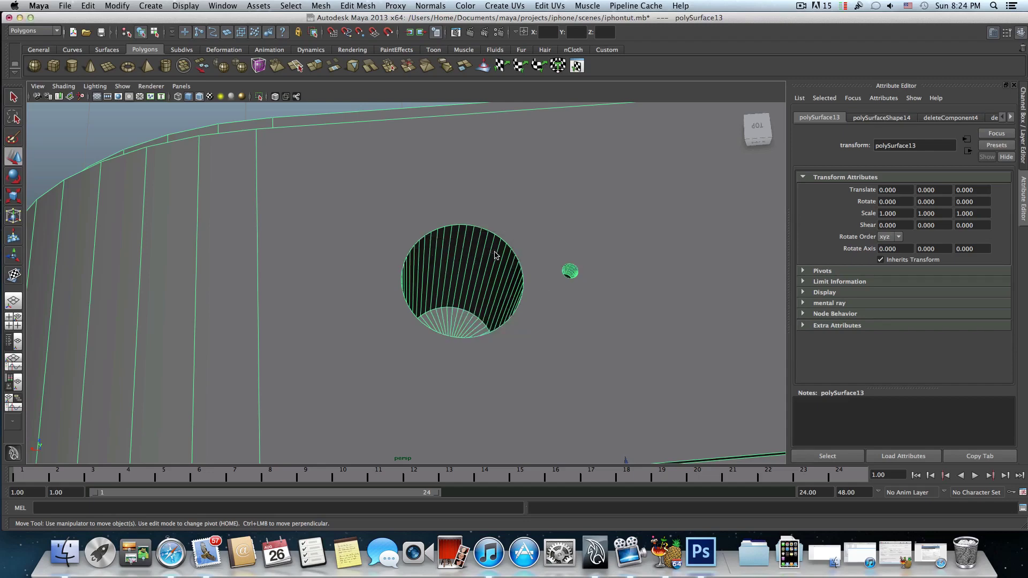
{"action": "right_click", "coordinate": [496, 256], "text": "shift"}
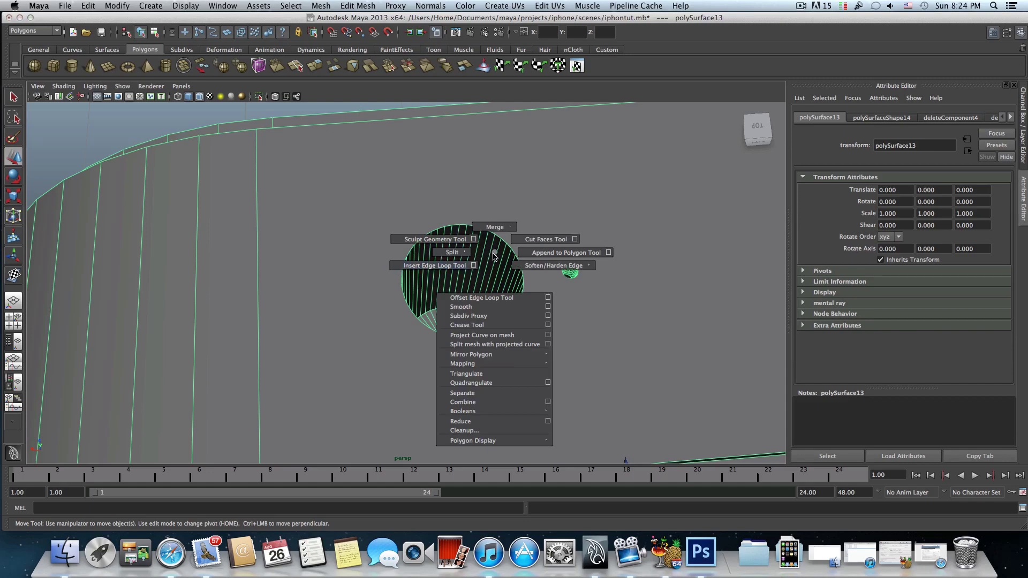
{"action": "left_click", "coordinate": [453, 270]}
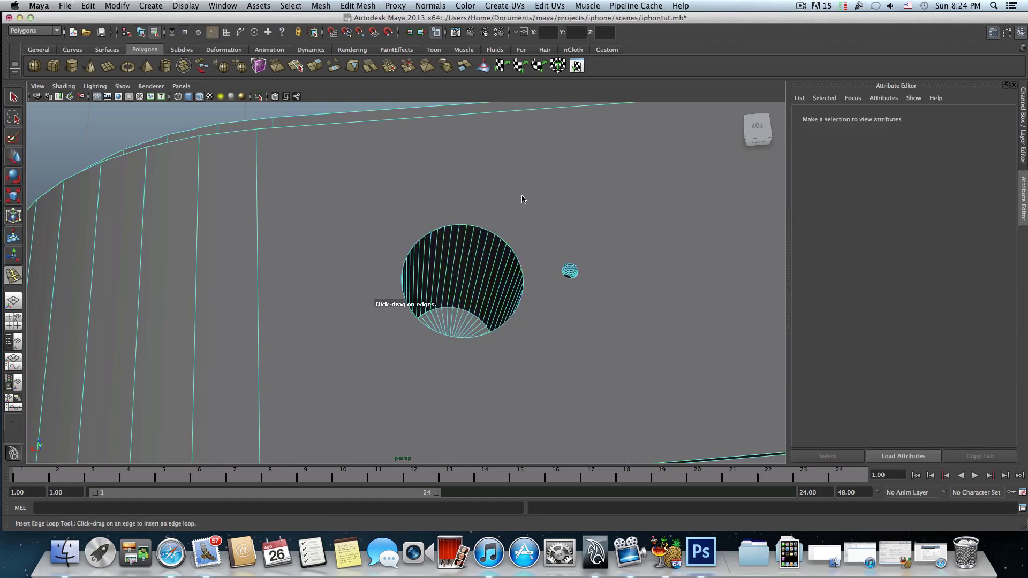
{"action": "left_click", "coordinate": [466, 232]}
{"action": "mouse_move", "coordinate": [465, 230]}
{"action": "left_mouse_down"}
{"action": "mouse_move", "coordinate": [465, 264]}
{"action": "mouse_move", "coordinate": [465, 232]}
{"action": "left_mouse_up"}
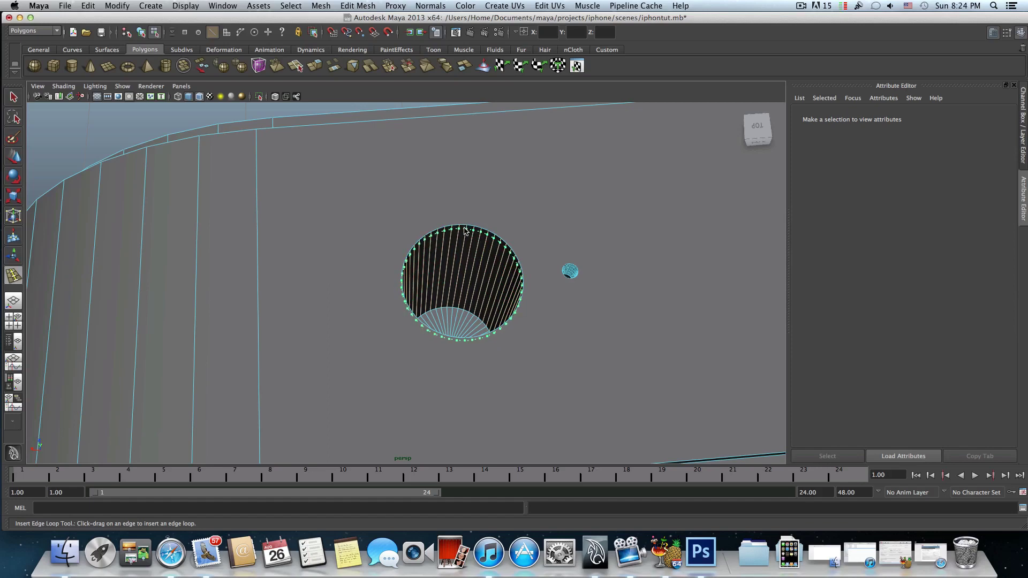
{"action": "left_click_drag", "start_coordinate": [465, 230], "coordinate": [465, 230]}
{"action": "left_click_drag", "start_coordinate": [470, 287], "coordinate": [469, 293], "text": "alt"}
{"action": "middle_click_drag", "start_coordinate": [465, 319], "coordinate": [455, 238], "text": "alt"}
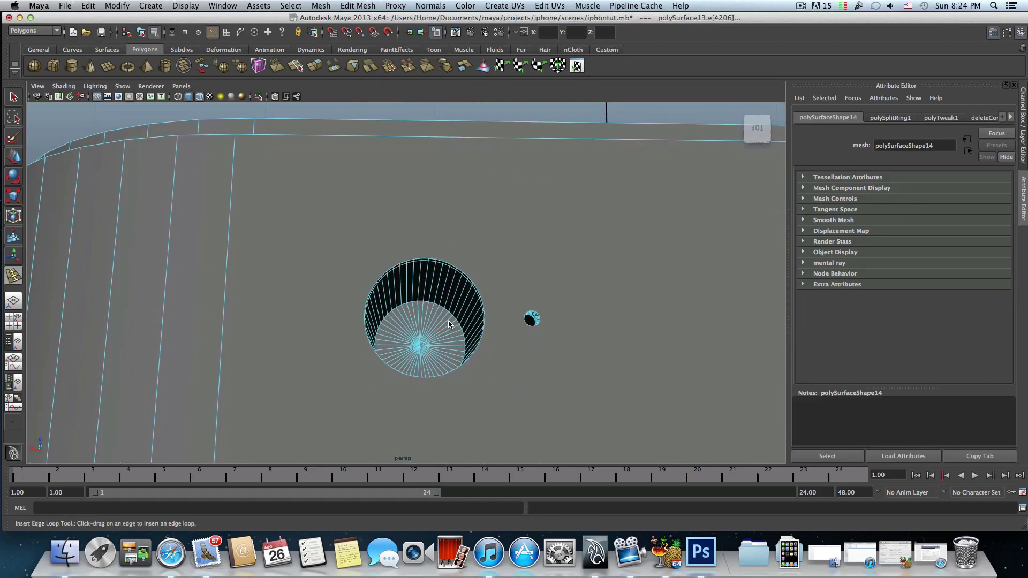
{"action": "left_click", "coordinate": [449, 323]}
{"action": "key", "text": "super+z"}
{"action": "key", "text": "super+z"}
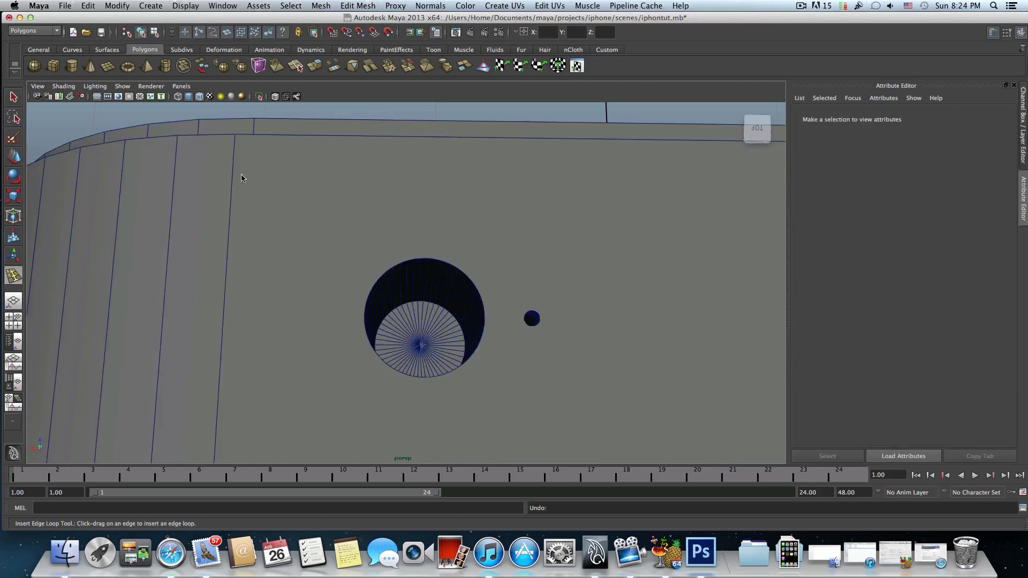
- Select the ring of narrow faces just inside the headphone hole's rim and extrude it with a local translate Z of 0.005
{"action": "key", "text": "q"}
{"action": "left_click", "coordinate": [378, 251]}
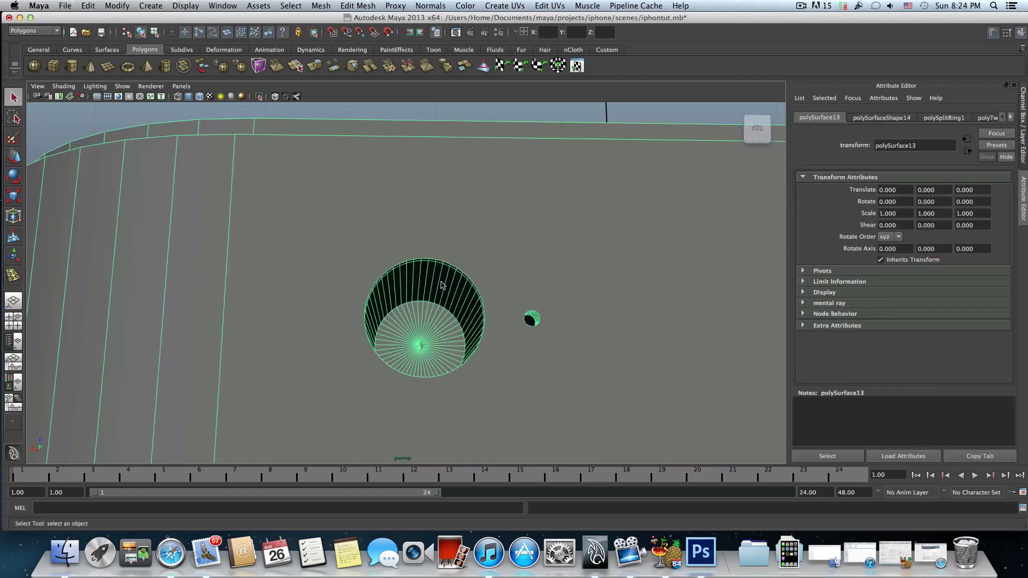
{"action": "left_click_drag", "start_coordinate": [439, 316], "coordinate": [394, 332], "text": "alt"}
{"action": "right_click_drag", "start_coordinate": [394, 332], "coordinate": [429, 320], "text": "alt"}
{"action": "left_click_drag", "start_coordinate": [430, 323], "coordinate": [417, 272], "text": "alt"}
{"action": "right_click_drag", "start_coordinate": [417, 271], "coordinate": [417, 297]}
{"action": "double_click", "coordinate": [417, 263]}
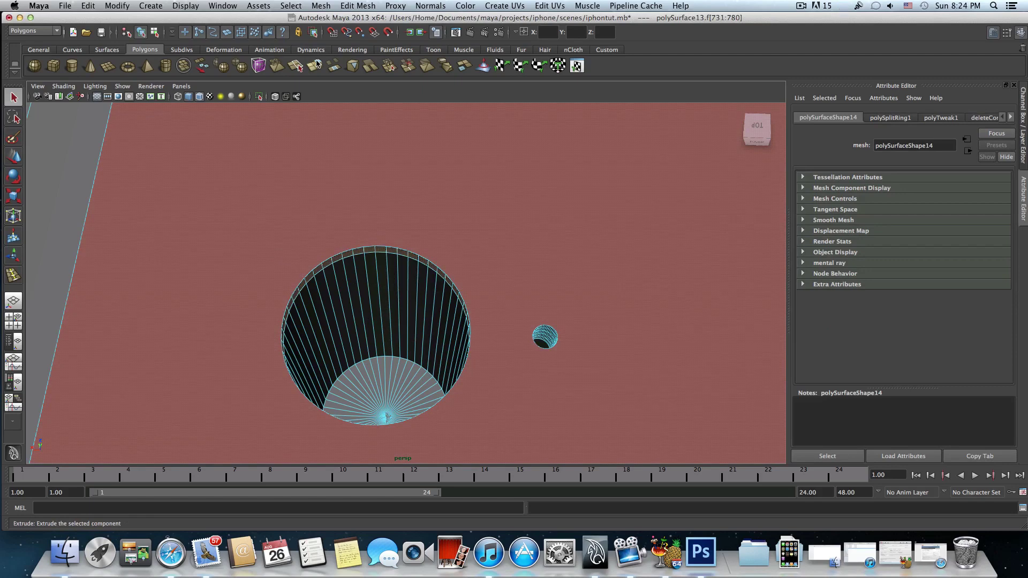
{"action": "left_click", "coordinate": [393, 124]}
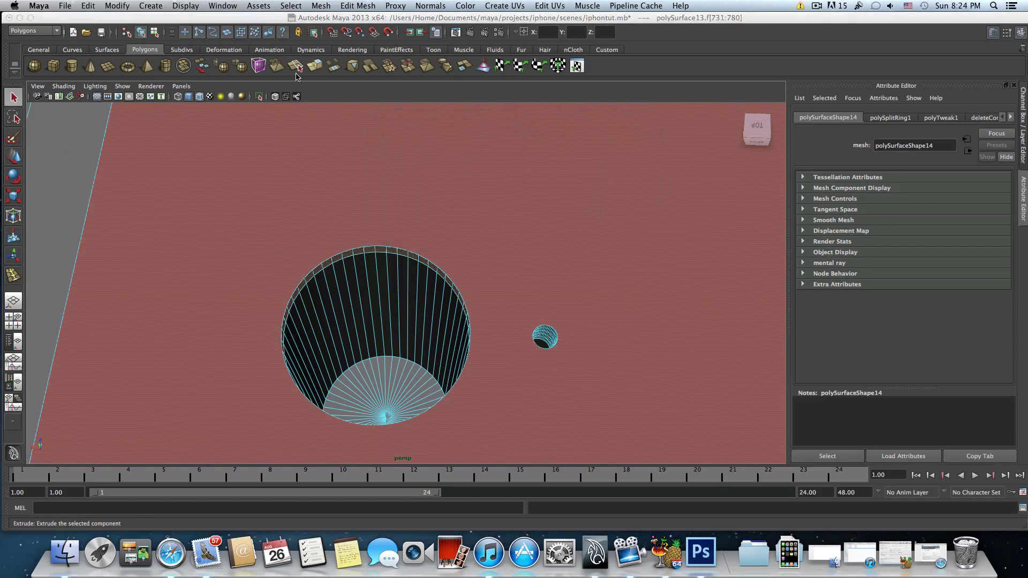
{"action": "left_click", "coordinate": [317, 67]}
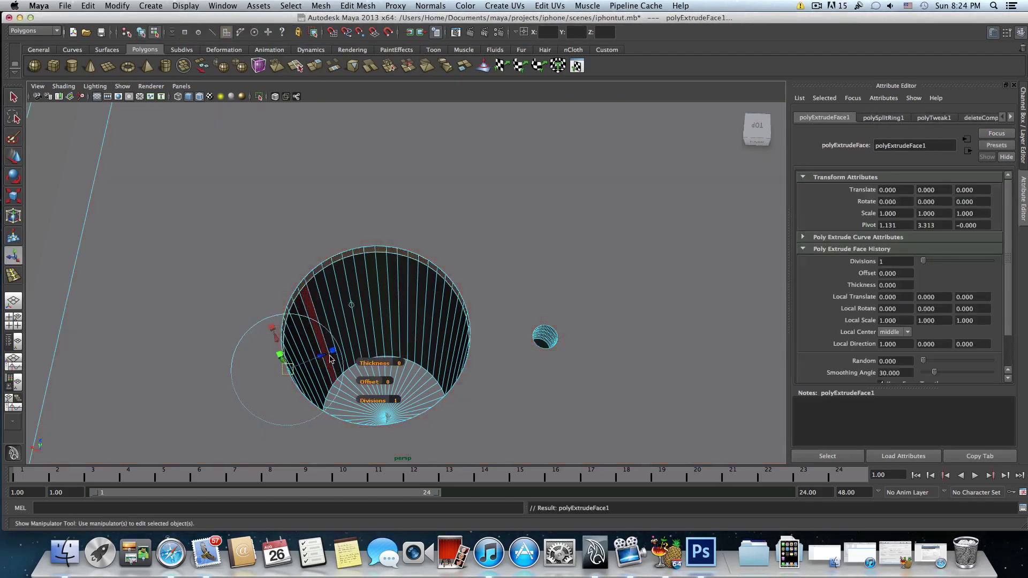
{"action": "mouse_move", "coordinate": [321, 359]}
{"action": "left_mouse_down"}
{"action": "mouse_move", "coordinate": [330, 358]}
{"action": "mouse_move", "coordinate": [317, 356]}
{"action": "mouse_move", "coordinate": [322, 347]}
{"action": "mouse_move", "coordinate": [319, 374]}
{"action": "mouse_move", "coordinate": [315, 354]}
{"action": "left_mouse_up"}
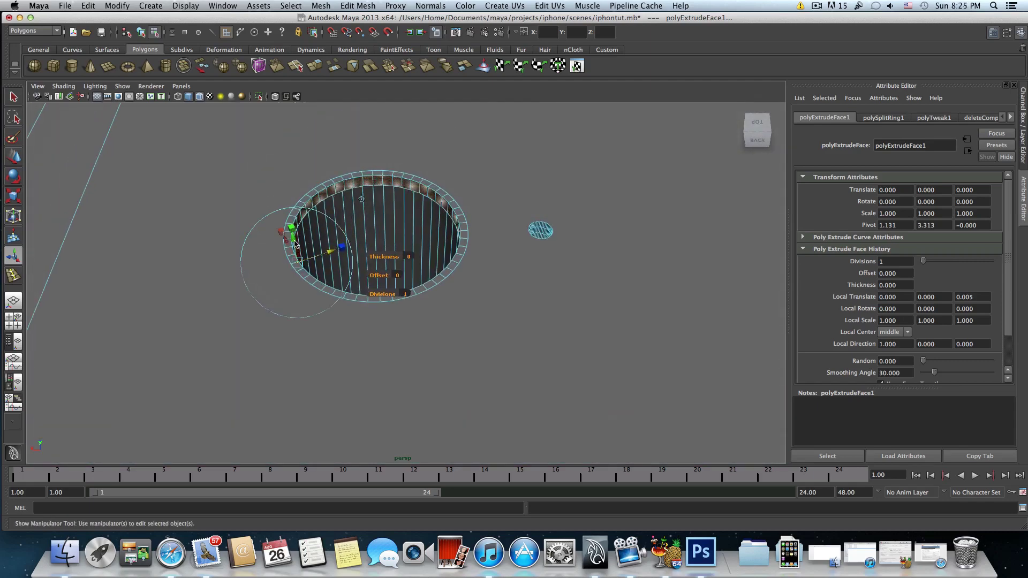
- Lower the extruded ring to a Translate Y of -0.003, and extrude it again with local translate Y 0.003 and Z 0.004
{"action": "left_click_drag", "start_coordinate": [294, 239], "coordinate": [315, 323]}
{"action": "key", "text": "super+z"}
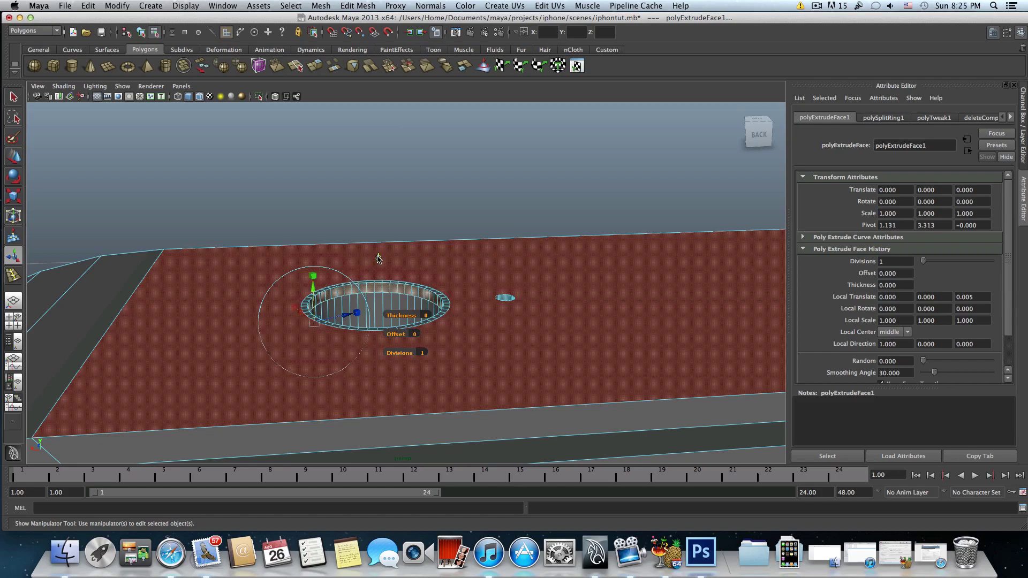
{"action": "left_click", "coordinate": [378, 258]}
{"action": "left_click_drag", "start_coordinate": [376, 276], "coordinate": [376, 279]}
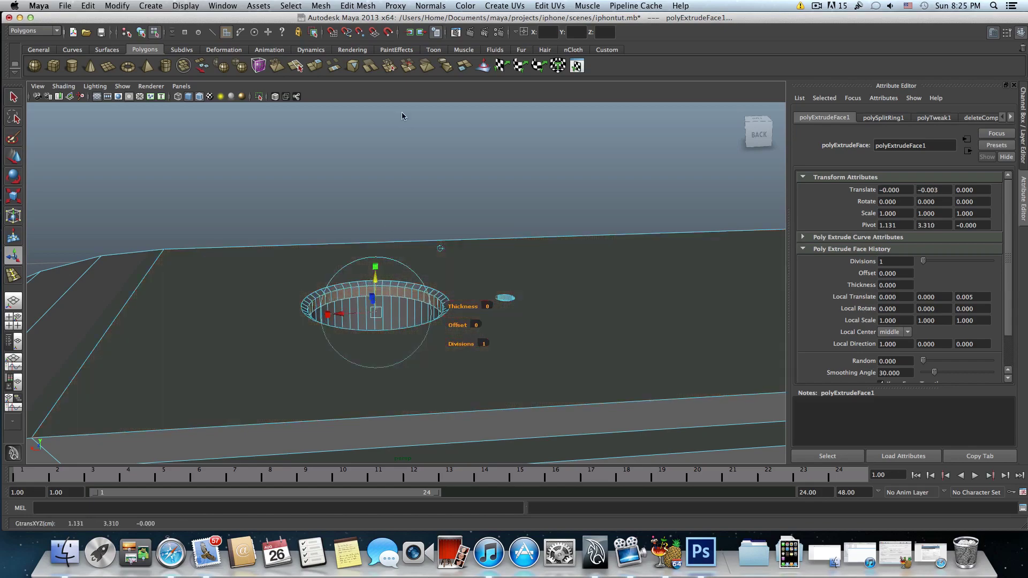
{"action": "left_click", "coordinate": [316, 66]}
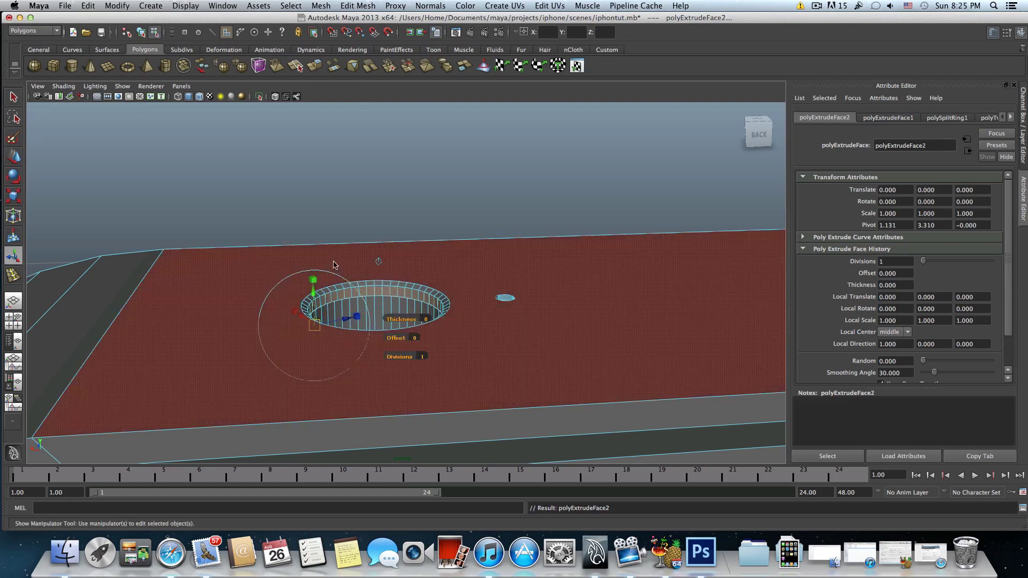
{"action": "left_click_drag", "start_coordinate": [349, 321], "coordinate": [317, 289]}
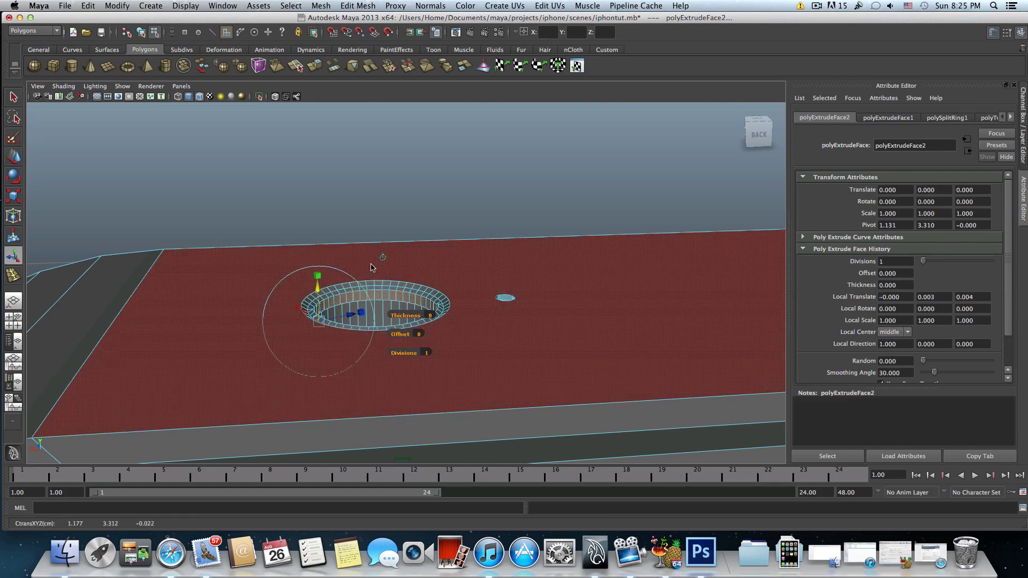
- Undo the last local Y move of the extruded ring and raise it in world space to a Translate Y of 0.004
{"action": "key", "text": "super+z"}
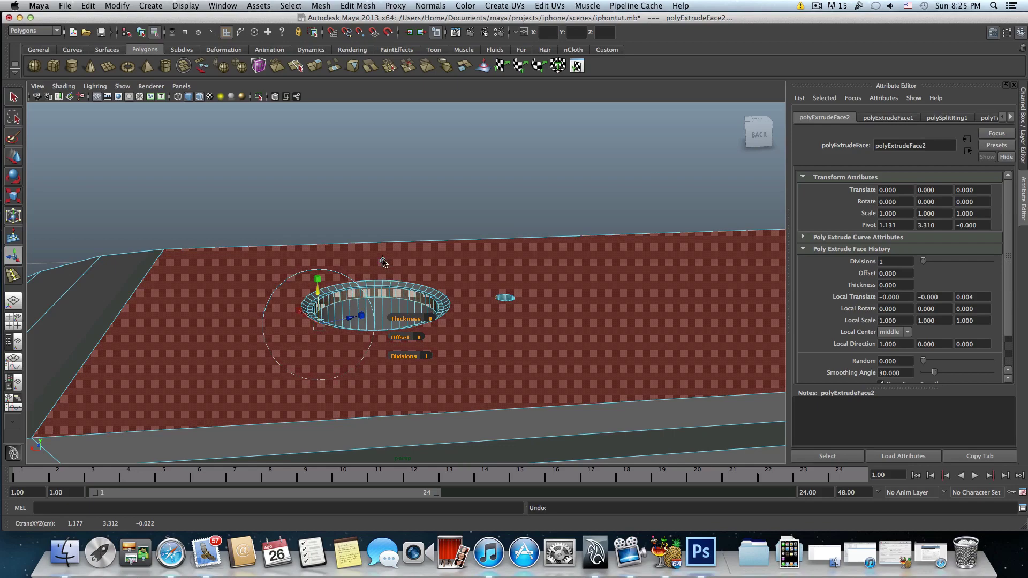
{"action": "left_click", "coordinate": [384, 262]}
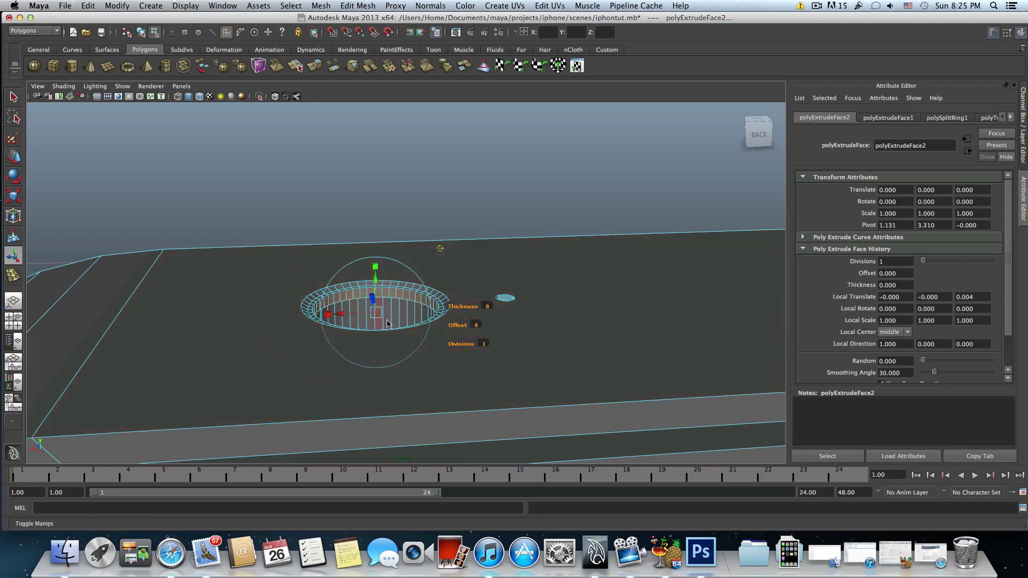
{"action": "mouse_move", "coordinate": [377, 281]}
{"action": "left_mouse_down"}
{"action": "mouse_move", "coordinate": [388, 296]}
{"action": "mouse_move", "coordinate": [378, 300]}
{"action": "mouse_move", "coordinate": [392, 282]}
{"action": "left_mouse_up"}
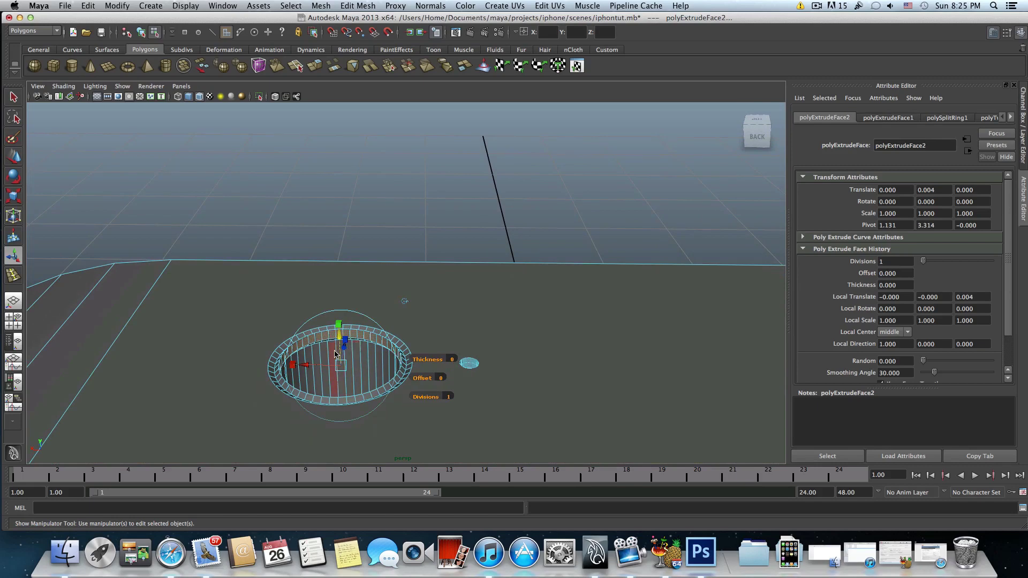
- Select the ring of narrow faces below the rim inside the headphone hole and extrude it down to a Translate Y of -0.058
{"action": "left_click_drag", "start_coordinate": [334, 353], "coordinate": [378, 244], "text": "alt"}
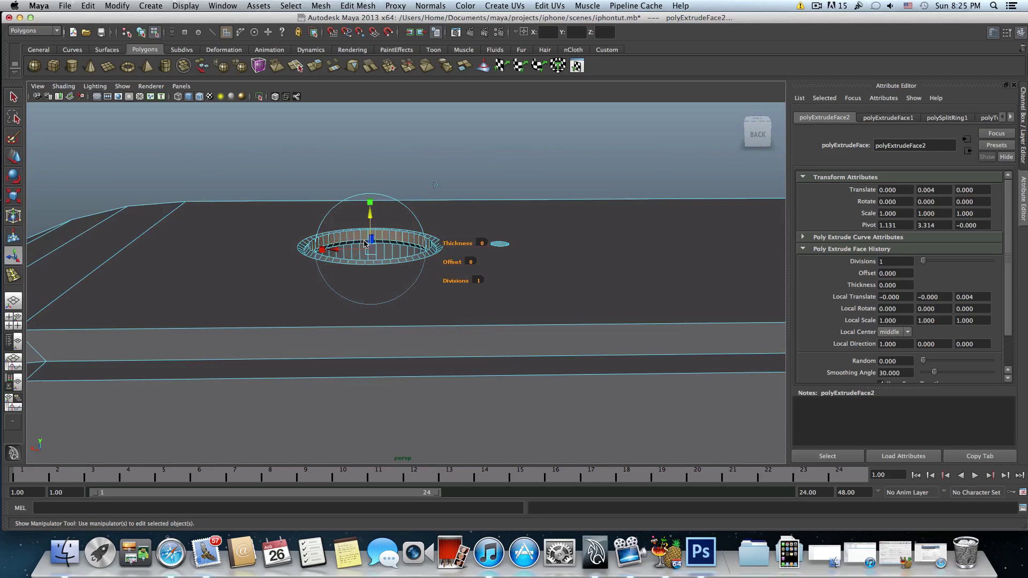
{"action": "right_click_drag", "start_coordinate": [362, 244], "coordinate": [460, 264], "text": "alt"}
{"action": "middle_click_drag", "start_coordinate": [523, 333], "coordinate": [454, 250], "text": "alt"}
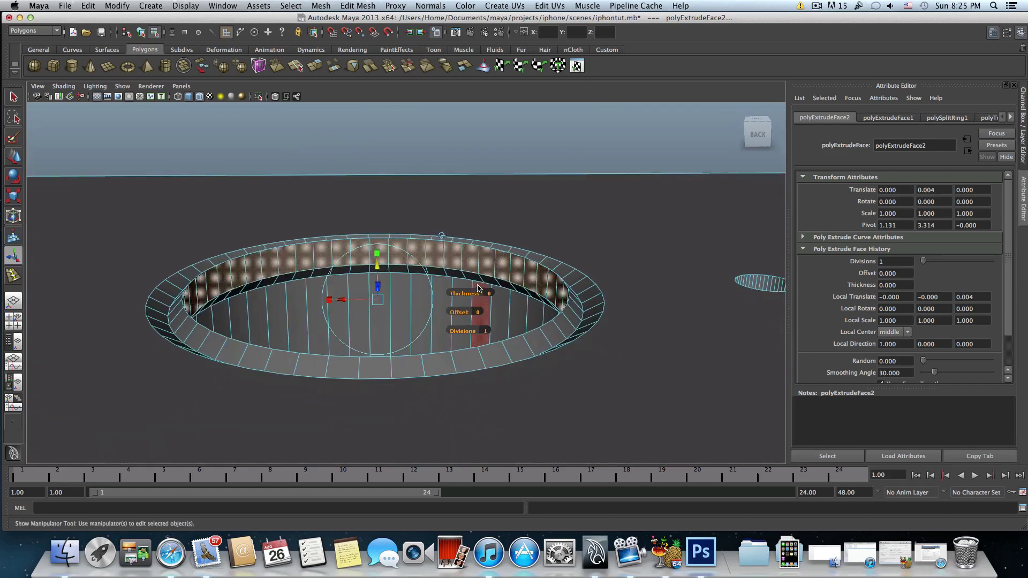
{"action": "left_click", "coordinate": [487, 279]}
{"action": "double_click", "coordinate": [471, 278]}
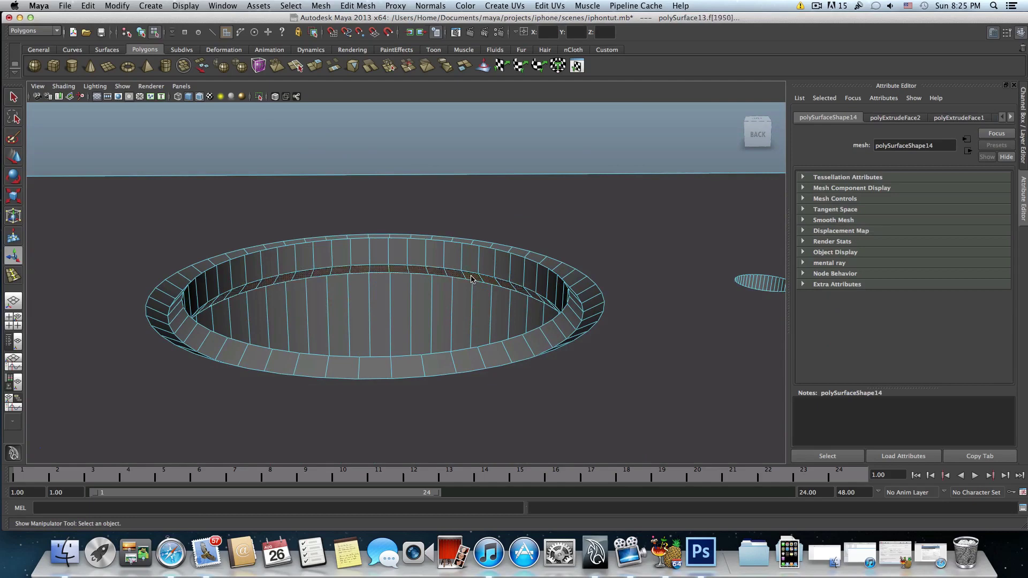
{"action": "scroll", "coordinate": [459, 287], "scroll_direction": "down", "scroll_amount": 10}
{"action": "left_click_drag", "start_coordinate": [410, 279], "coordinate": [416, 303], "text": "alt"}
{"action": "scroll", "coordinate": [416, 305], "scroll_direction": "up", "scroll_amount": 5}
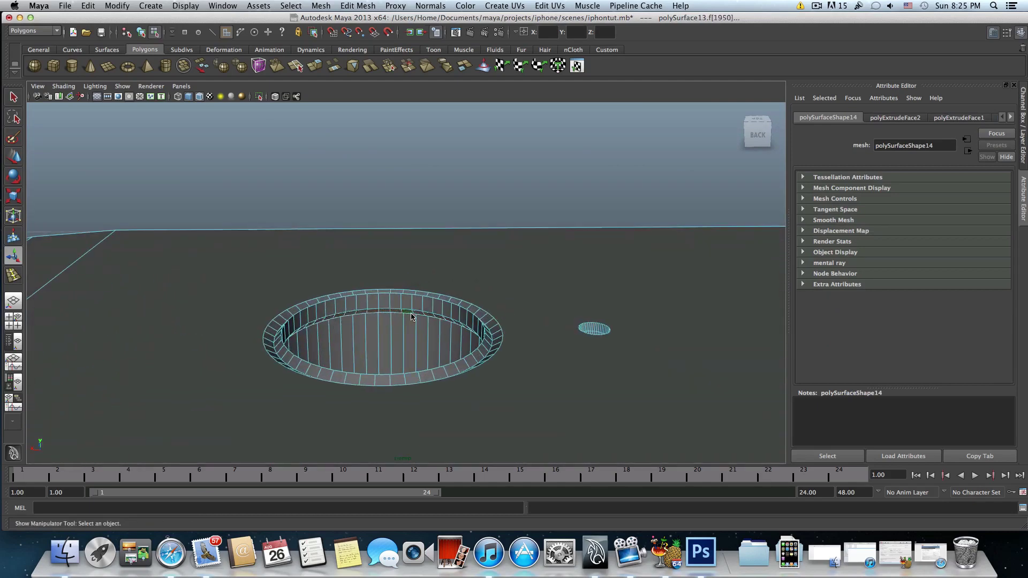
{"action": "left_click", "coordinate": [406, 315]}
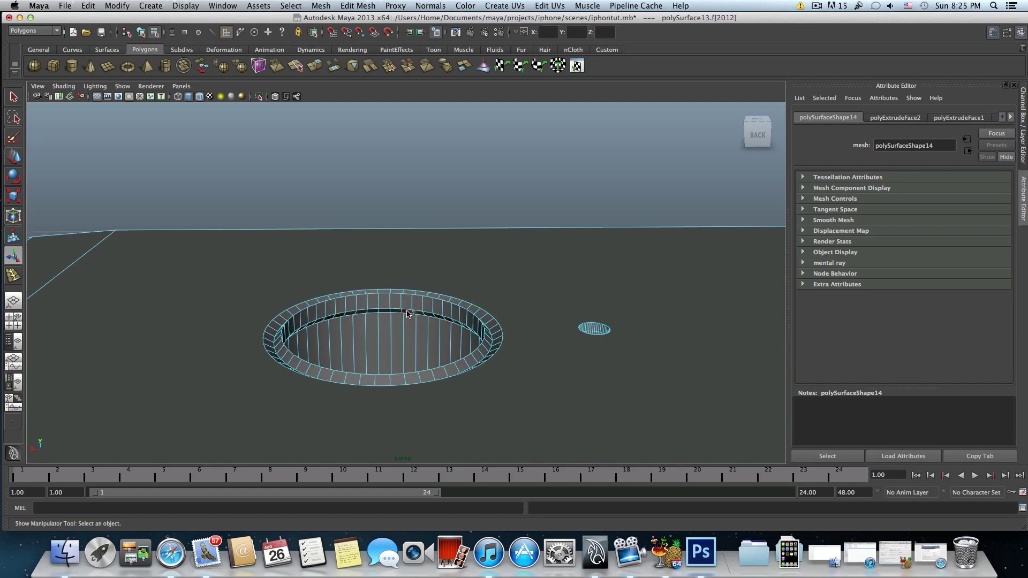
{"action": "double_click", "coordinate": [407, 314]}
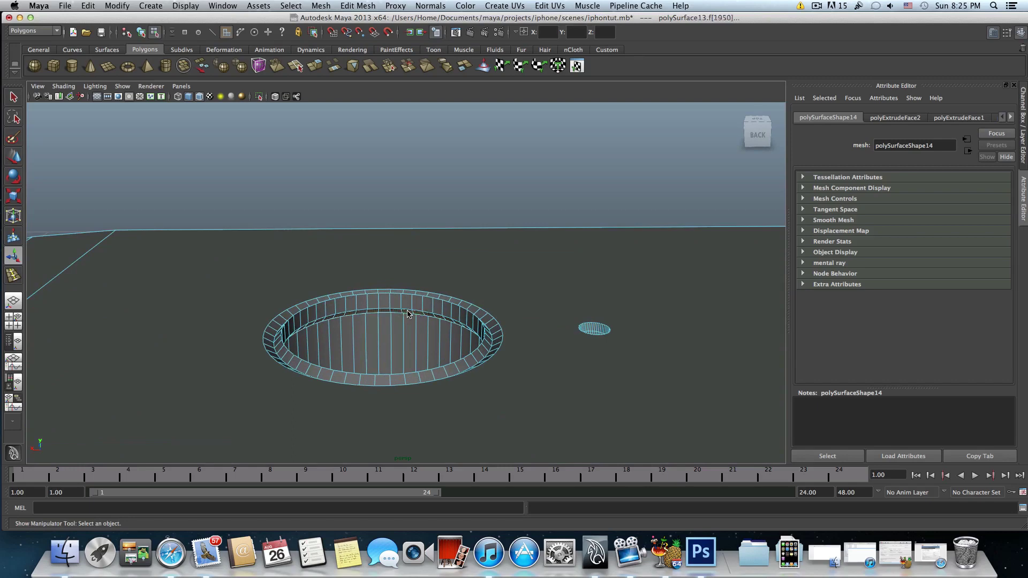
{"action": "left_click", "coordinate": [315, 65]}
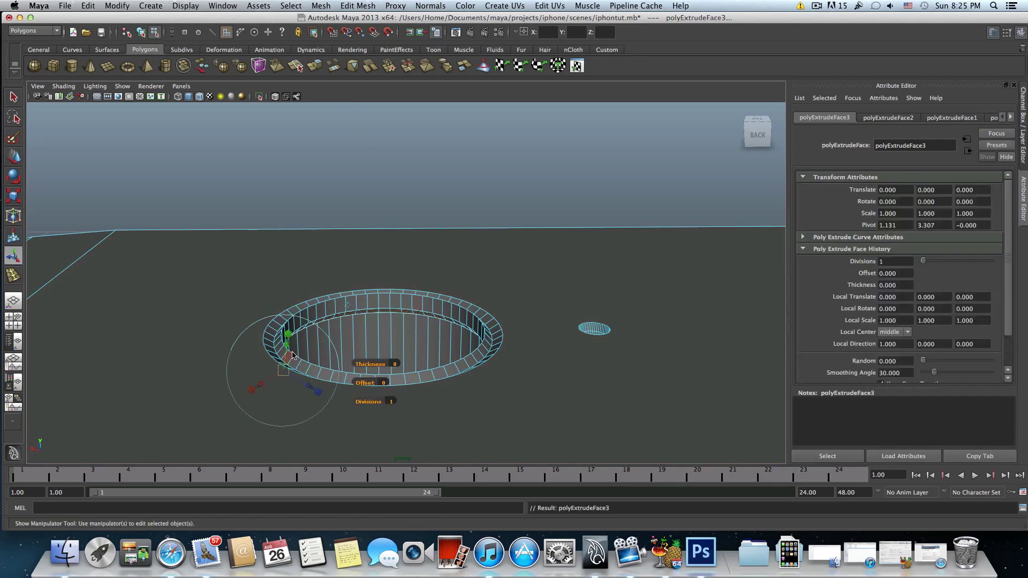
{"action": "left_click", "coordinate": [348, 303]}
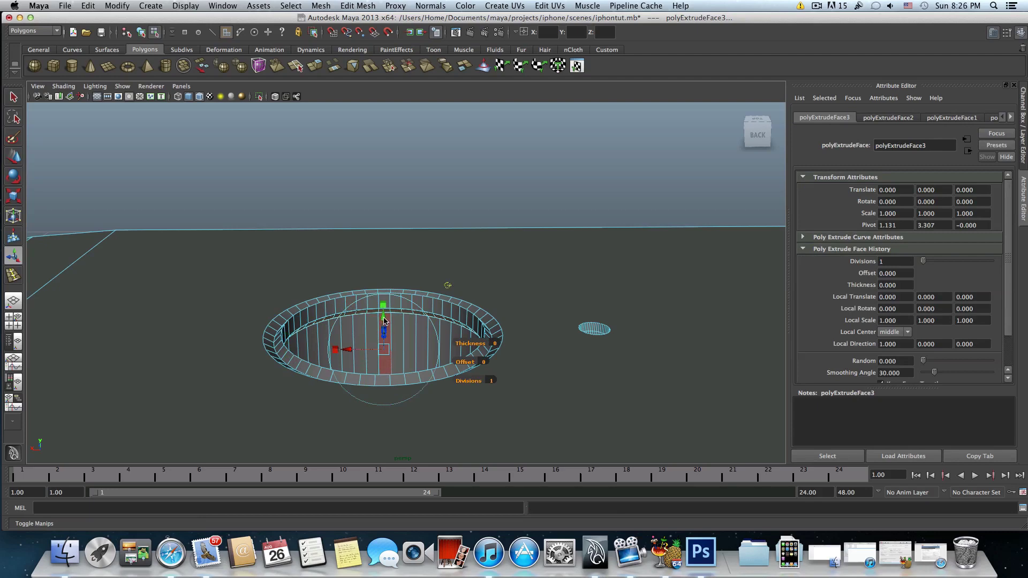
{"action": "left_click_drag", "start_coordinate": [384, 320], "coordinate": [390, 413]}
- Deepen the headphone hole's inner extrusion to a Translate Y of -0.115 and return to object mode
{"action": "scroll", "coordinate": [395, 414], "scroll_direction": "down", "scroll_amount": 5}
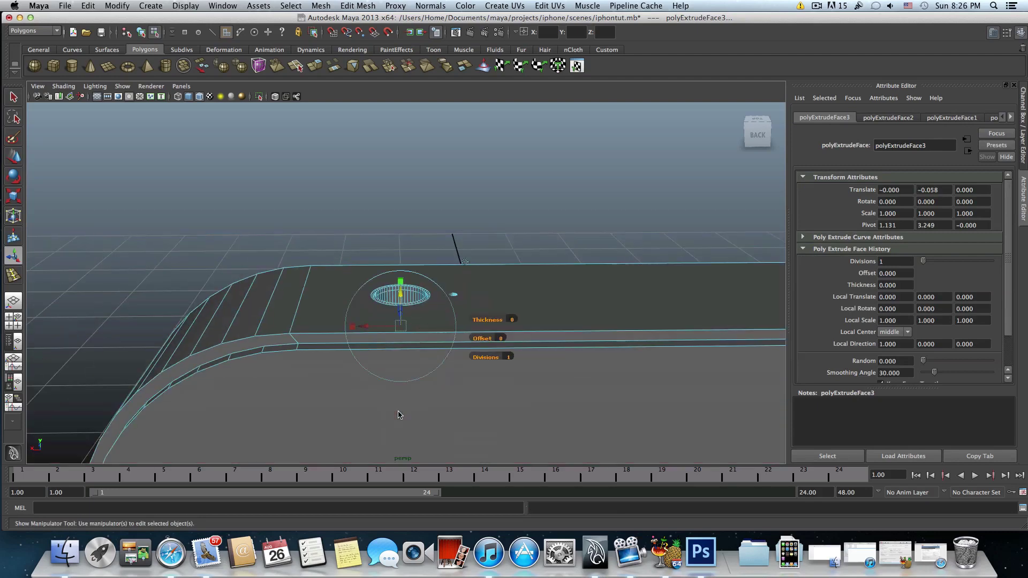
{"action": "left_click_drag", "start_coordinate": [387, 351], "coordinate": [384, 411], "text": "alt"}
{"action": "middle_click_drag", "start_coordinate": [383, 412], "coordinate": [382, 358], "text": "alt"}
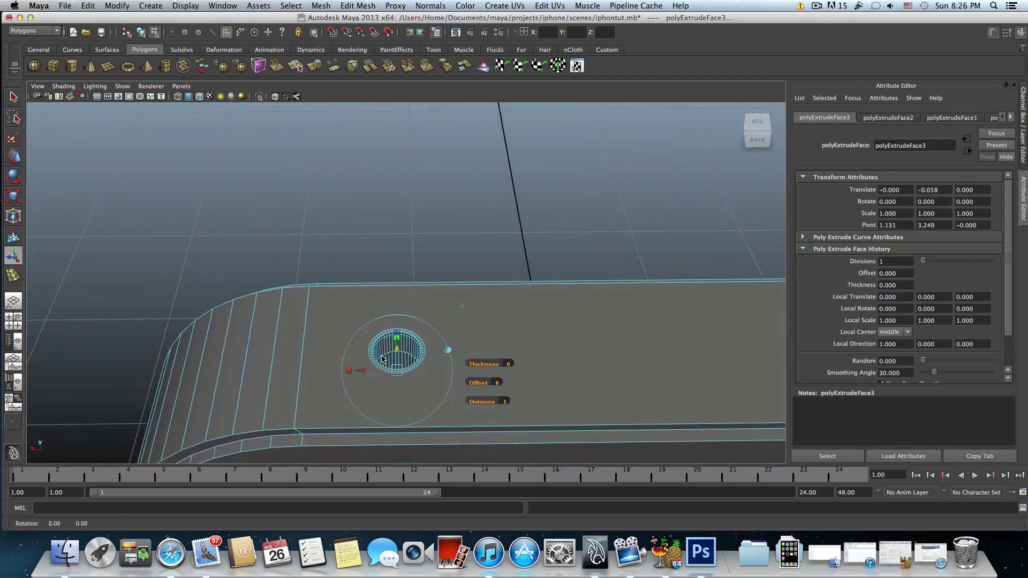
{"action": "left_click_drag", "start_coordinate": [382, 359], "coordinate": [419, 376], "text": "alt"}
{"action": "left_click_drag", "start_coordinate": [418, 337], "coordinate": [412, 364], "text": "alt"}
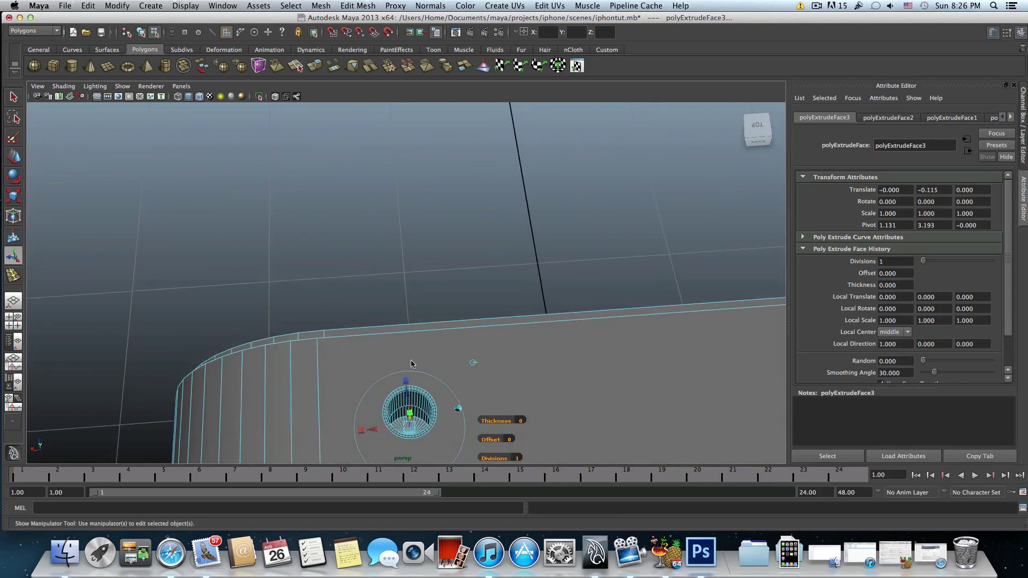
{"action": "left_click_drag", "start_coordinate": [411, 435], "coordinate": [409, 384], "text": "alt"}
{"action": "left_click_drag", "start_coordinate": [409, 385], "coordinate": [411, 354], "text": "alt"}
{"action": "left_click_drag", "start_coordinate": [410, 372], "coordinate": [419, 334], "text": "alt"}
{"action": "left_click_drag", "start_coordinate": [420, 334], "coordinate": [413, 370], "text": "alt"}
{"action": "right_click_drag", "start_coordinate": [413, 369], "coordinate": [471, 299]}
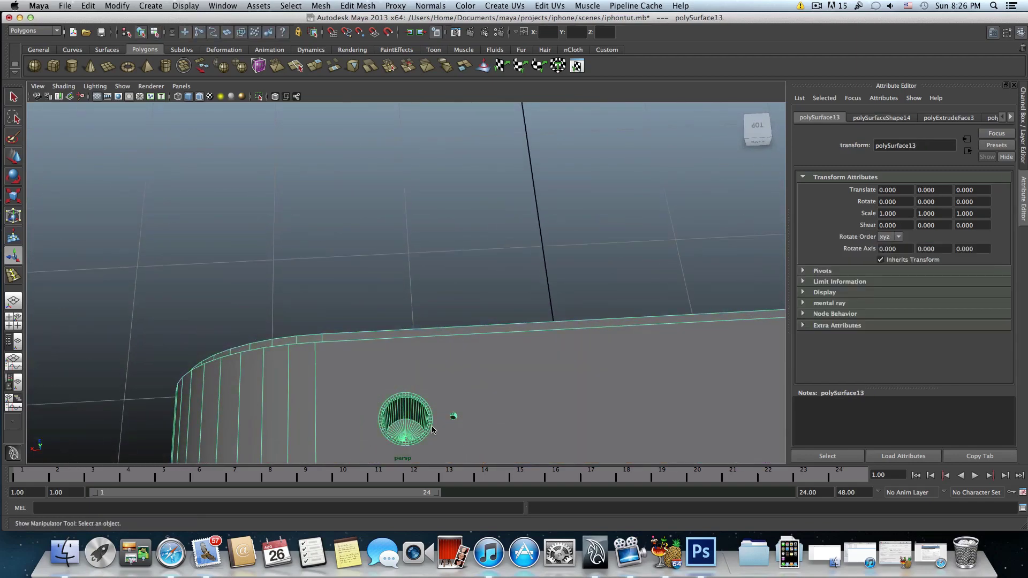
- Examine the whole iPhone model from several angles, covering its volume buttons, both side edges, top edge, front face and home button
{"action": "right_click_drag", "start_coordinate": [632, 404], "coordinate": [429, 406], "text": "alt"}
{"action": "scroll", "coordinate": [429, 410], "scroll_direction": "down", "scroll_amount": 2}
{"action": "left_click_drag", "start_coordinate": [415, 391], "coordinate": [484, 350], "text": "alt"}
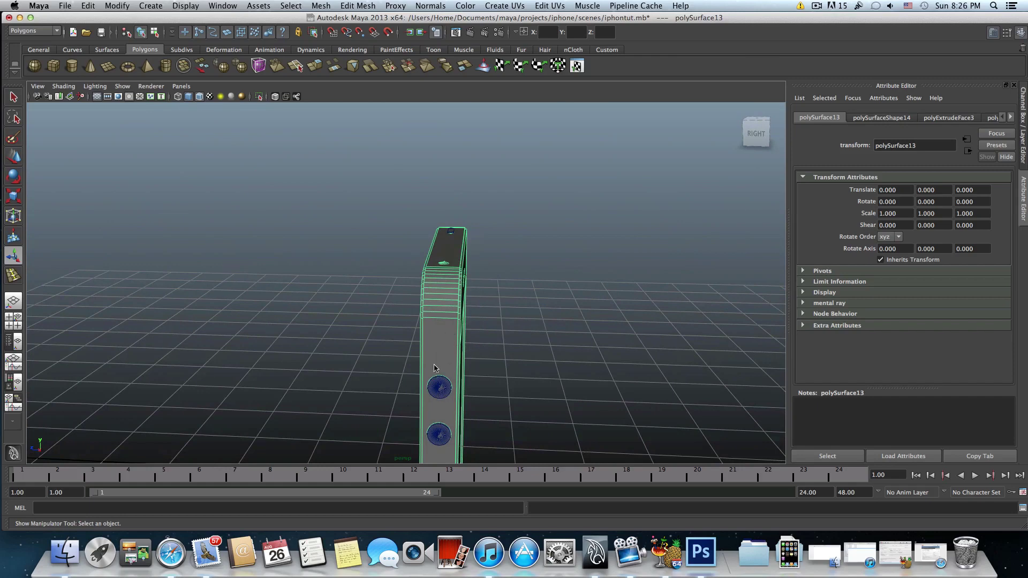
{"action": "left_click_drag", "start_coordinate": [447, 362], "coordinate": [452, 270], "text": "alt"}
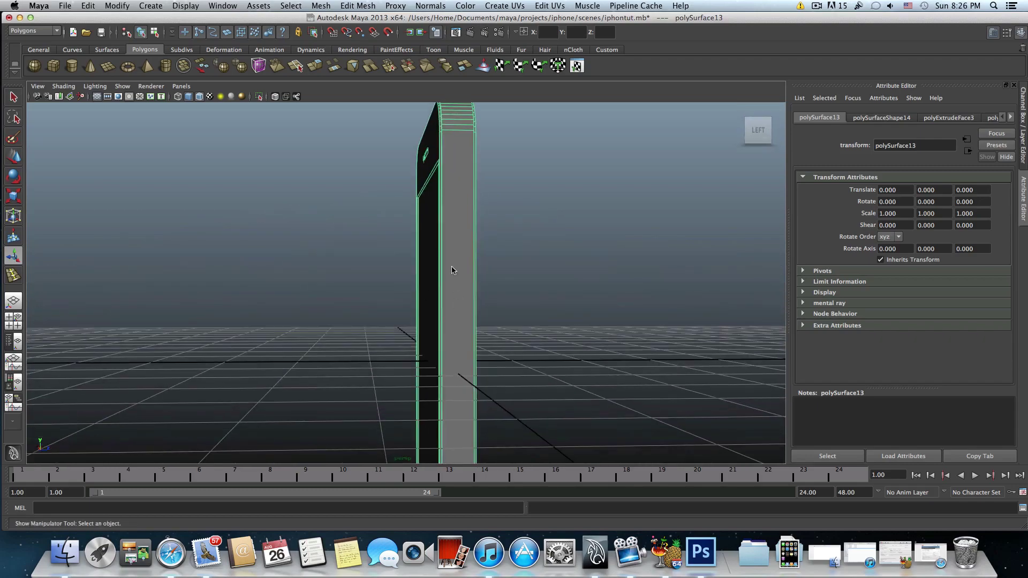
{"action": "left_click_drag", "start_coordinate": [461, 344], "coordinate": [545, 350], "text": "alt"}
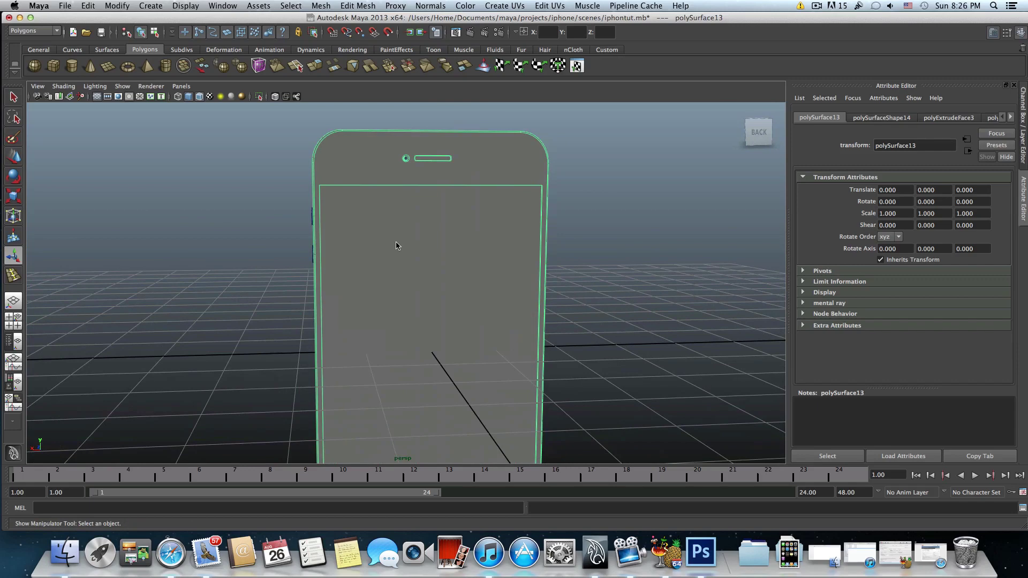
{"action": "scroll", "coordinate": [427, 290], "scroll_direction": "down", "scroll_amount": 5}
{"action": "left_click_drag", "start_coordinate": [427, 292], "coordinate": [419, 297], "text": "alt"}
{"action": "right_click_drag", "start_coordinate": [391, 303], "coordinate": [461, 294], "text": "alt"}
{"action": "middle_click_drag", "start_coordinate": [461, 293], "coordinate": [401, 245], "text": "alt"}
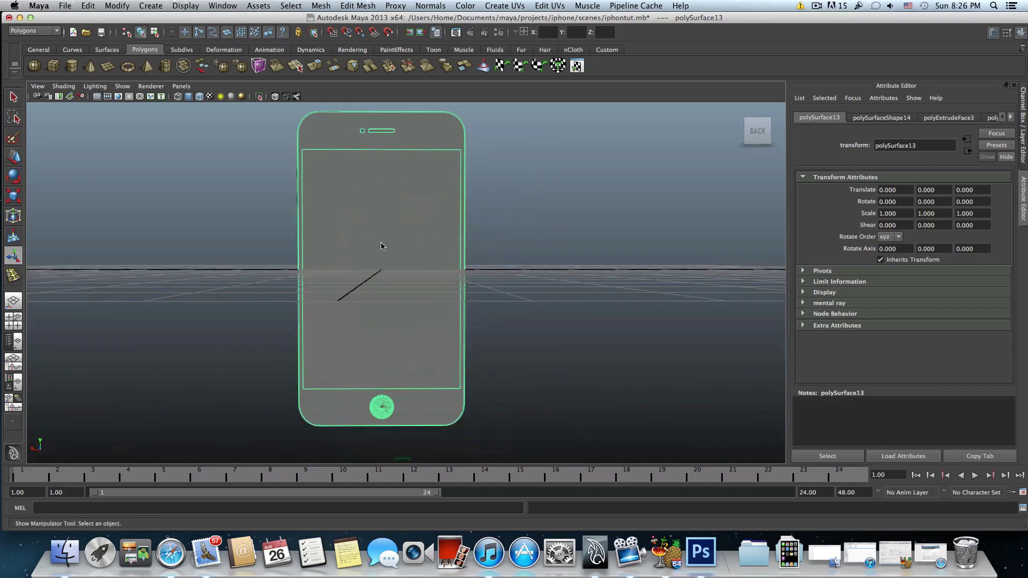
{"action": "left_click_drag", "start_coordinate": [375, 246], "coordinate": [292, 208], "text": "alt"}
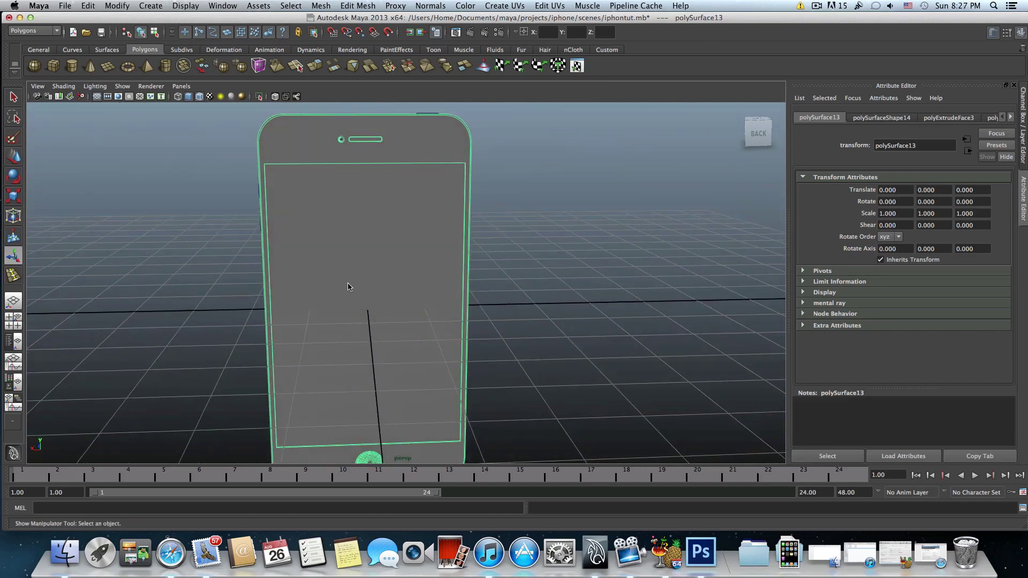
{"action": "scroll", "coordinate": [355, 294], "scroll_direction": "down", "scroll_amount": 3}
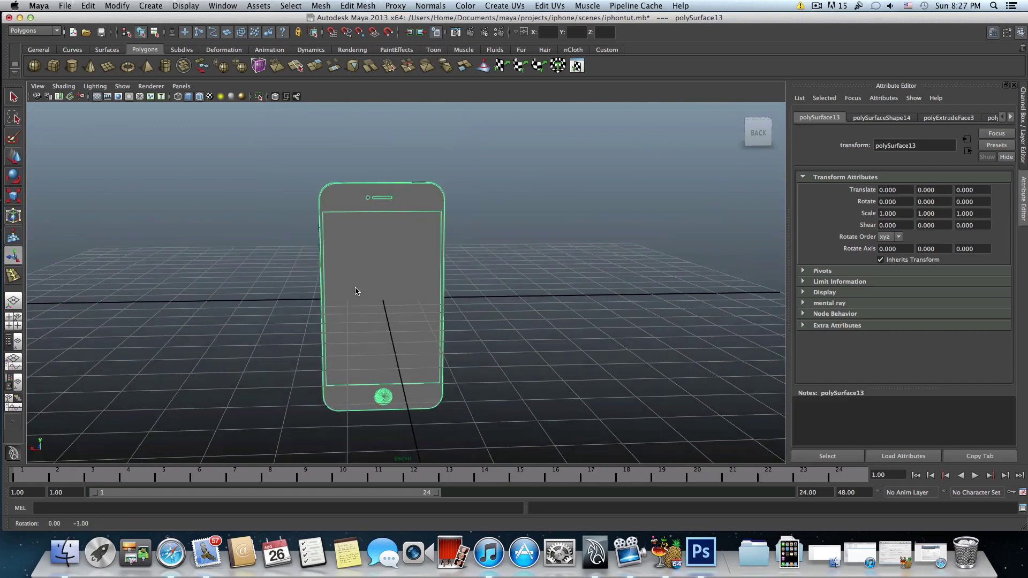
{"action": "left_click_drag", "start_coordinate": [356, 294], "coordinate": [407, 286], "text": "alt"}
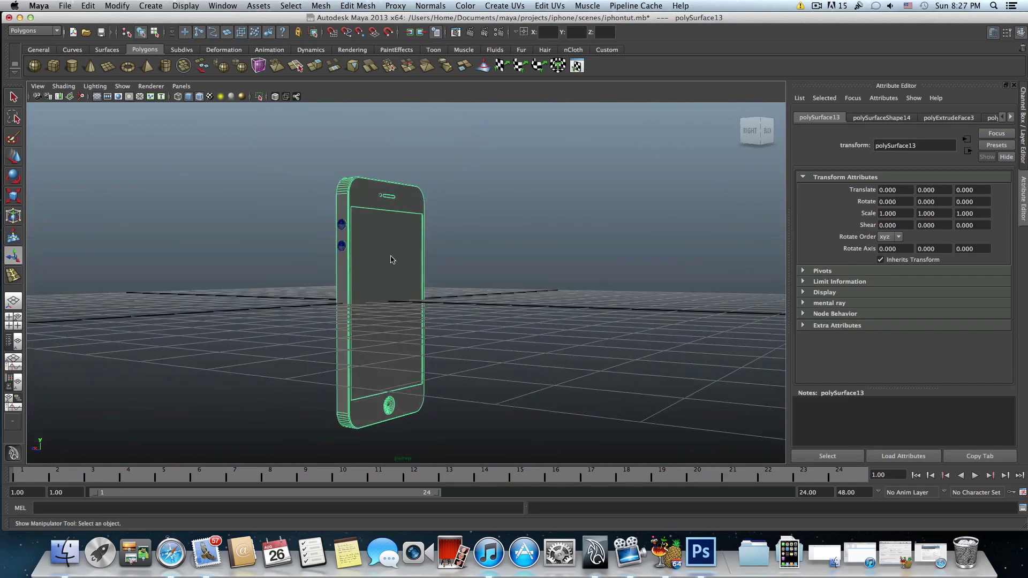
{"action": "left_click_drag", "start_coordinate": [391, 259], "coordinate": [377, 281], "text": "alt"}
{"action": "middle_click_drag", "start_coordinate": [376, 282], "coordinate": [349, 320], "text": "alt"}
{"action": "right_click_drag", "start_coordinate": [350, 246], "coordinate": [445, 231], "text": "alt"}
{"action": "left_click_drag", "start_coordinate": [482, 226], "coordinate": [466, 234], "text": "alt"}
{"action": "right_click_drag", "start_coordinate": [466, 233], "coordinate": [403, 258], "text": "alt"}
{"action": "middle_click_drag", "start_coordinate": [394, 261], "coordinate": [406, 235], "text": "alt"}
{"action": "right_click_drag", "start_coordinate": [344, 273], "coordinate": [378, 265], "text": "alt"}
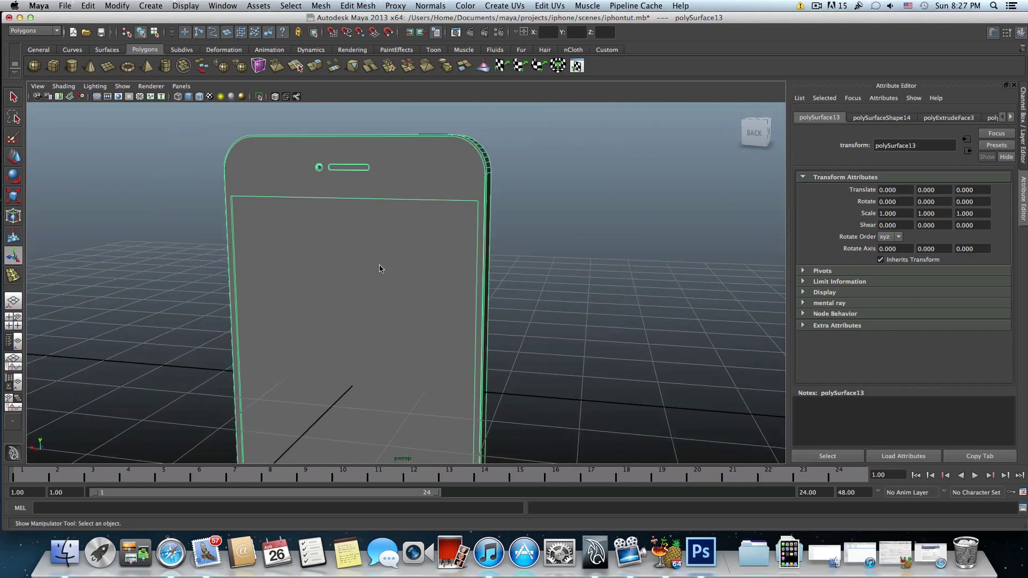
{"action": "left_click_drag", "start_coordinate": [341, 265], "coordinate": [377, 260], "text": "alt"}
{"action": "left_click_drag", "start_coordinate": [294, 283], "coordinate": [345, 245], "text": "alt"}
{"action": "right_click_drag", "start_coordinate": [345, 245], "coordinate": [271, 252], "text": "alt"}
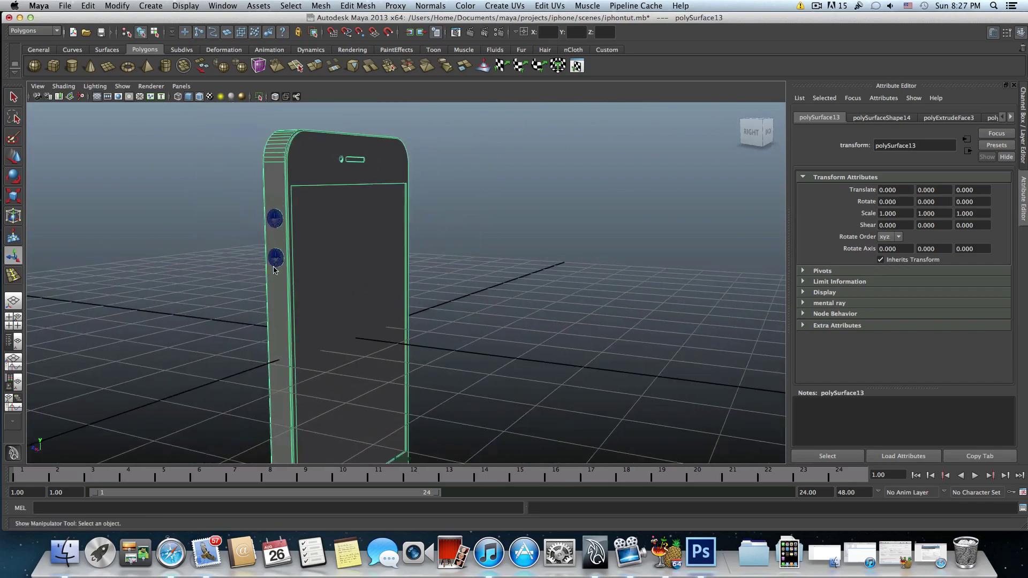
{"action": "middle_click_drag", "start_coordinate": [269, 252], "coordinate": [253, 204], "text": "alt"}
{"action": "right_click_drag", "start_coordinate": [303, 200], "coordinate": [270, 211], "text": "alt"}
{"action": "left_click_drag", "start_coordinate": [270, 210], "coordinate": [336, 156], "text": "alt"}
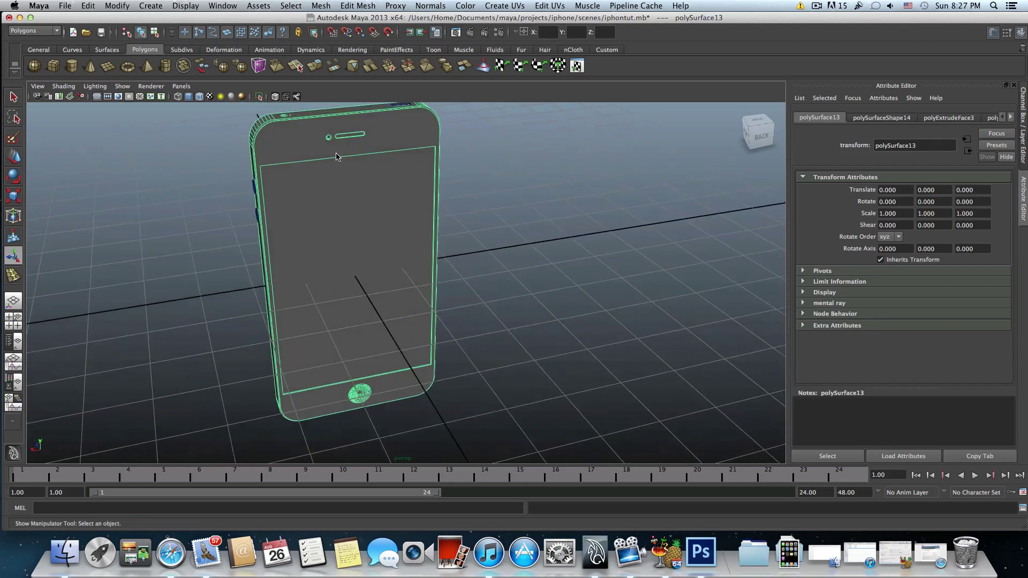
{"action": "left_click_drag", "start_coordinate": [356, 240], "coordinate": [368, 268], "text": "alt"}
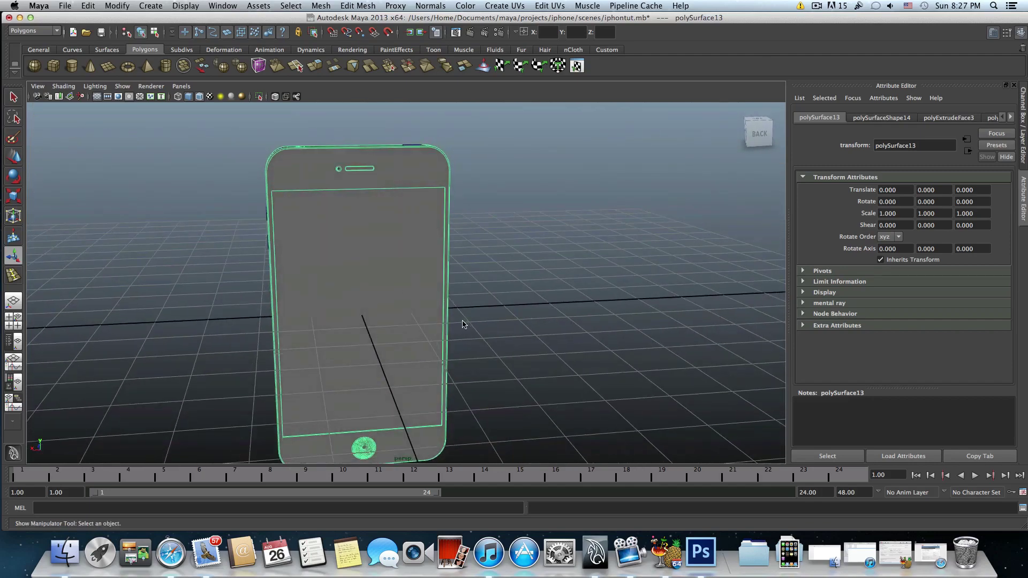